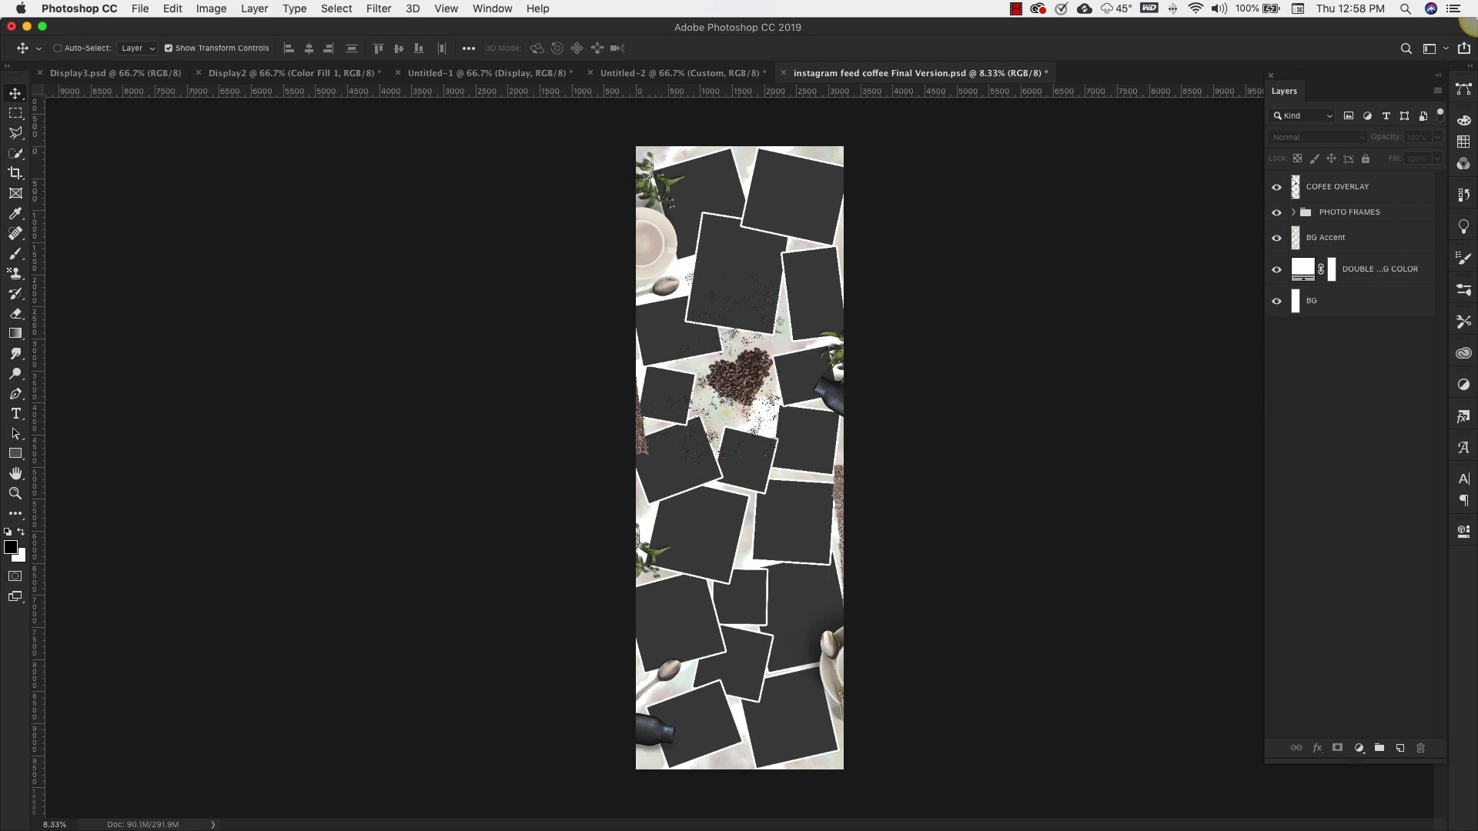
Check the project folder in Finder, then display the numbered slice grid over the collage.
{"action": "key", "text": "super+Tab"}
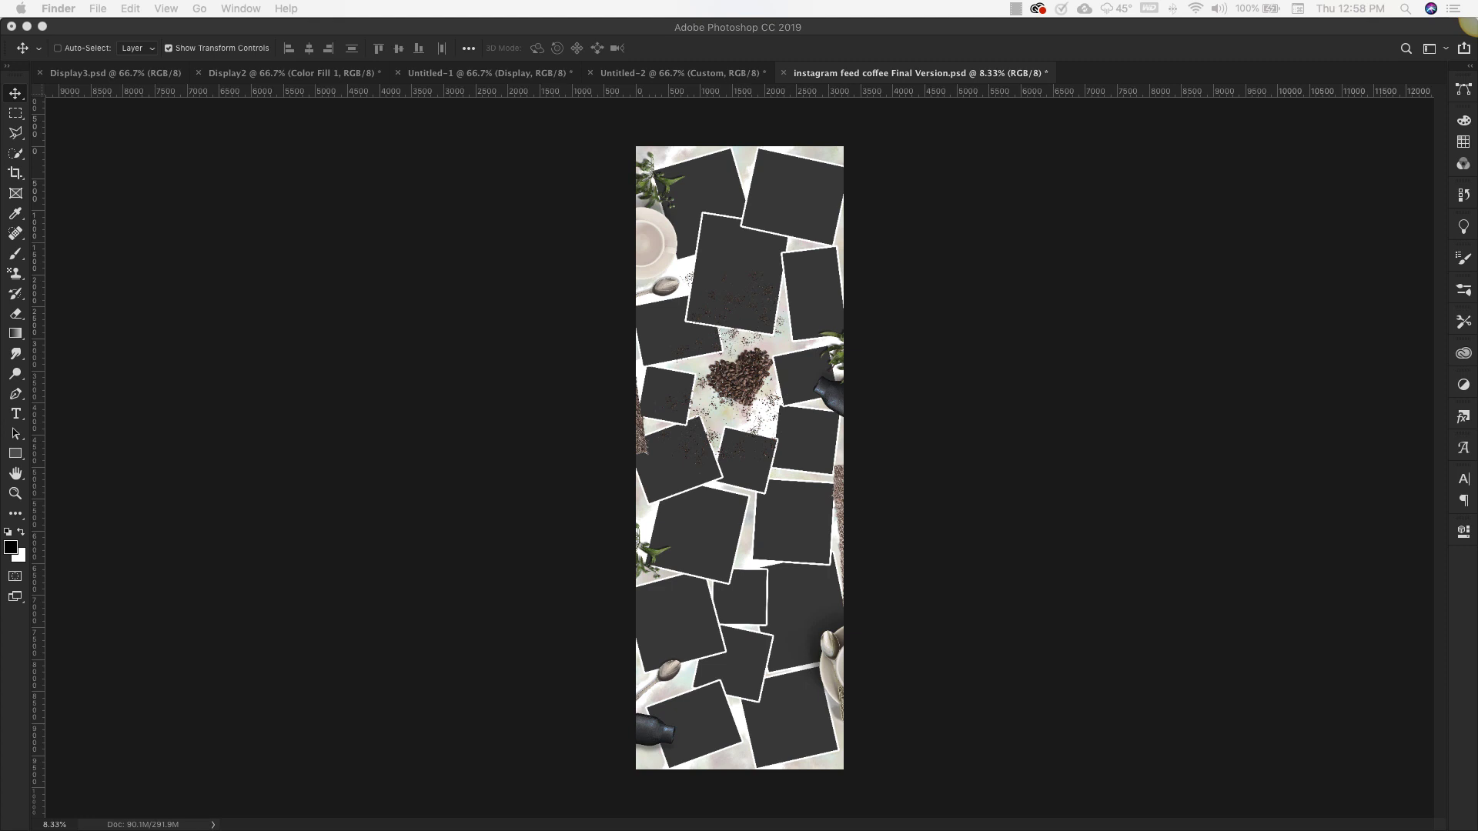
{"action": "key", "text": "super+n"}
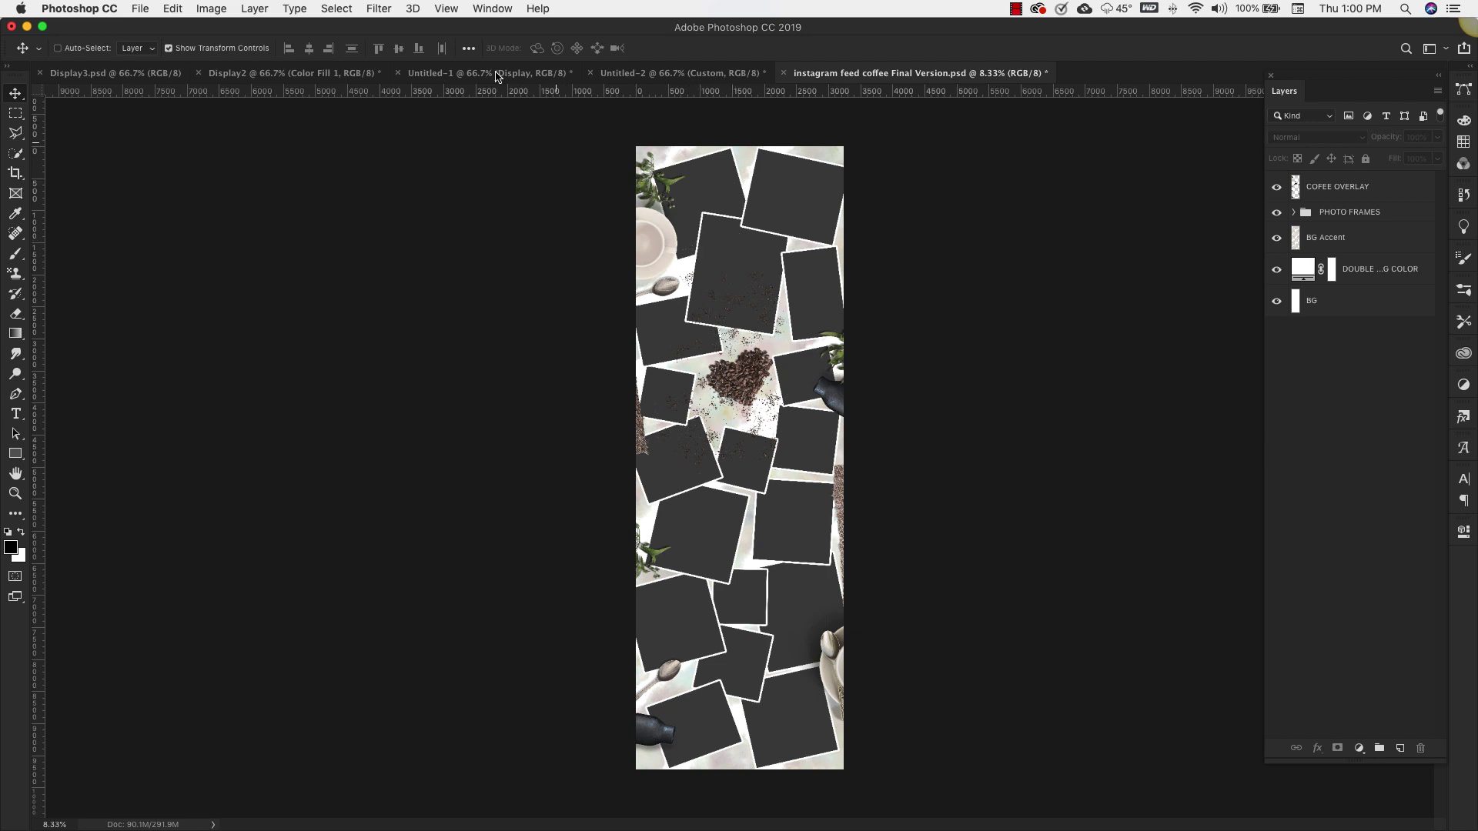
{"action": "left_click", "coordinate": [446, 9]}
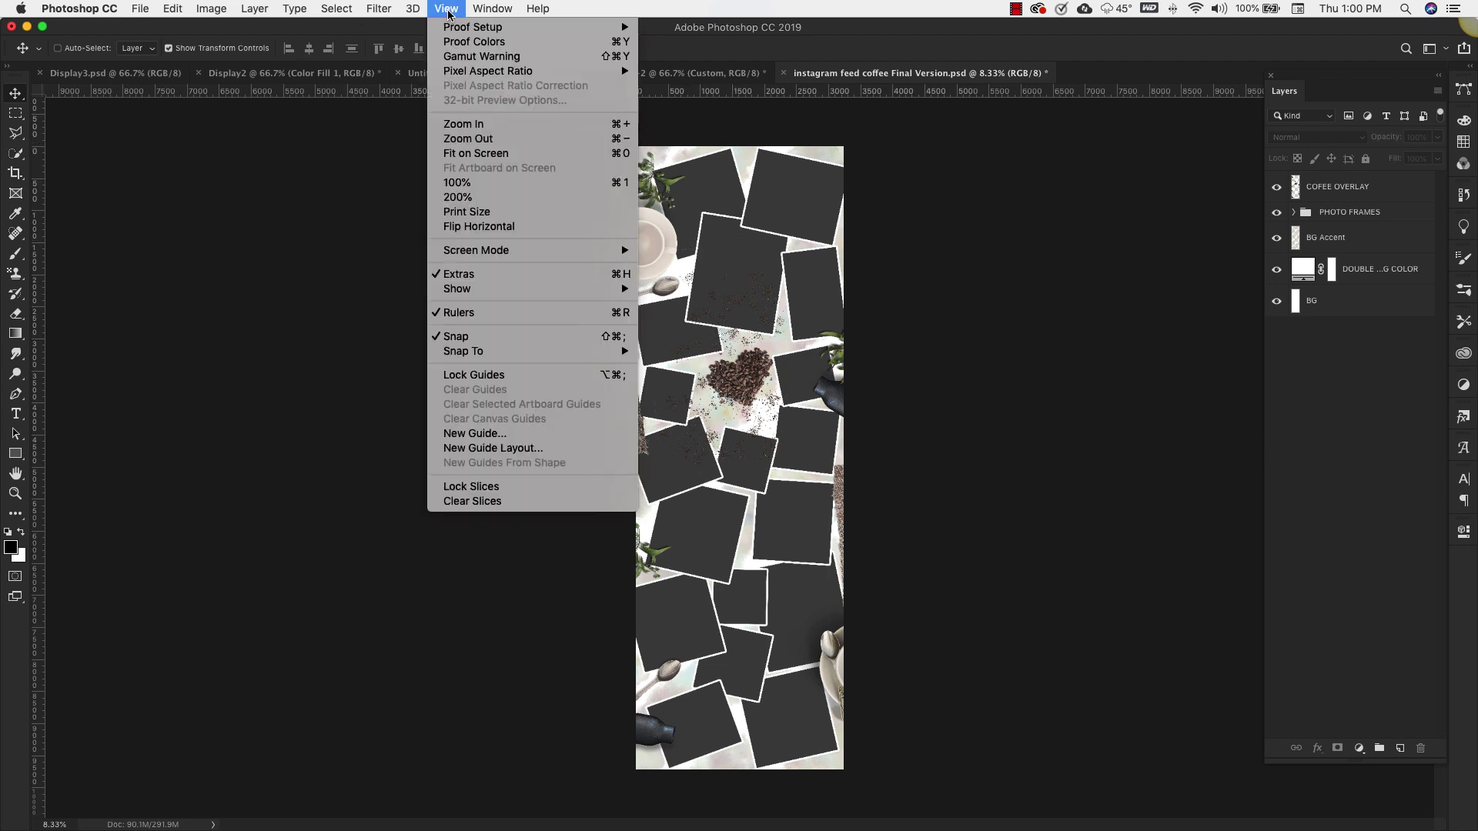
{"action": "mouse_move", "coordinate": [478, 291]}
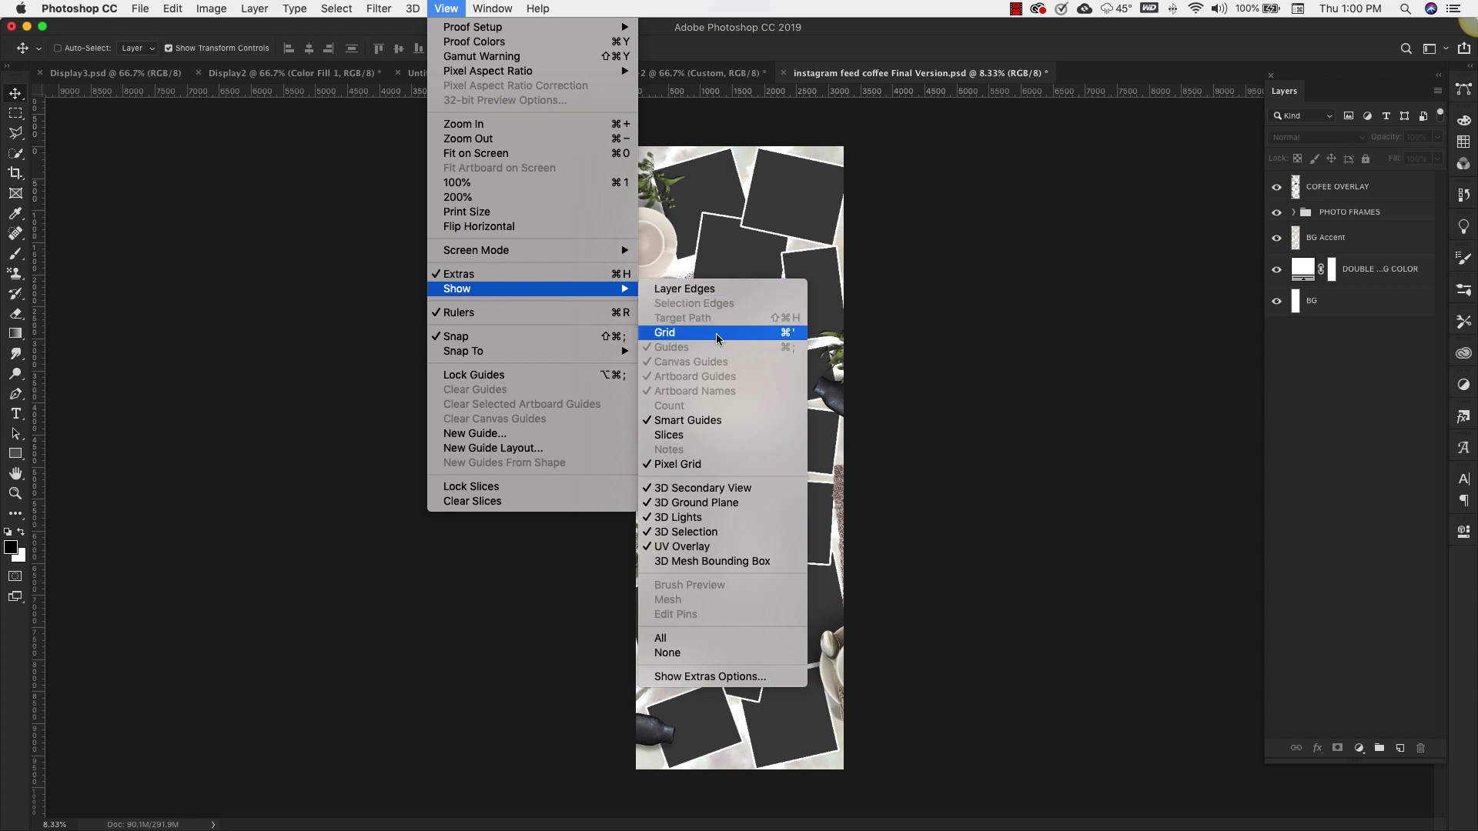
{"action": "left_click", "coordinate": [650, 435]}
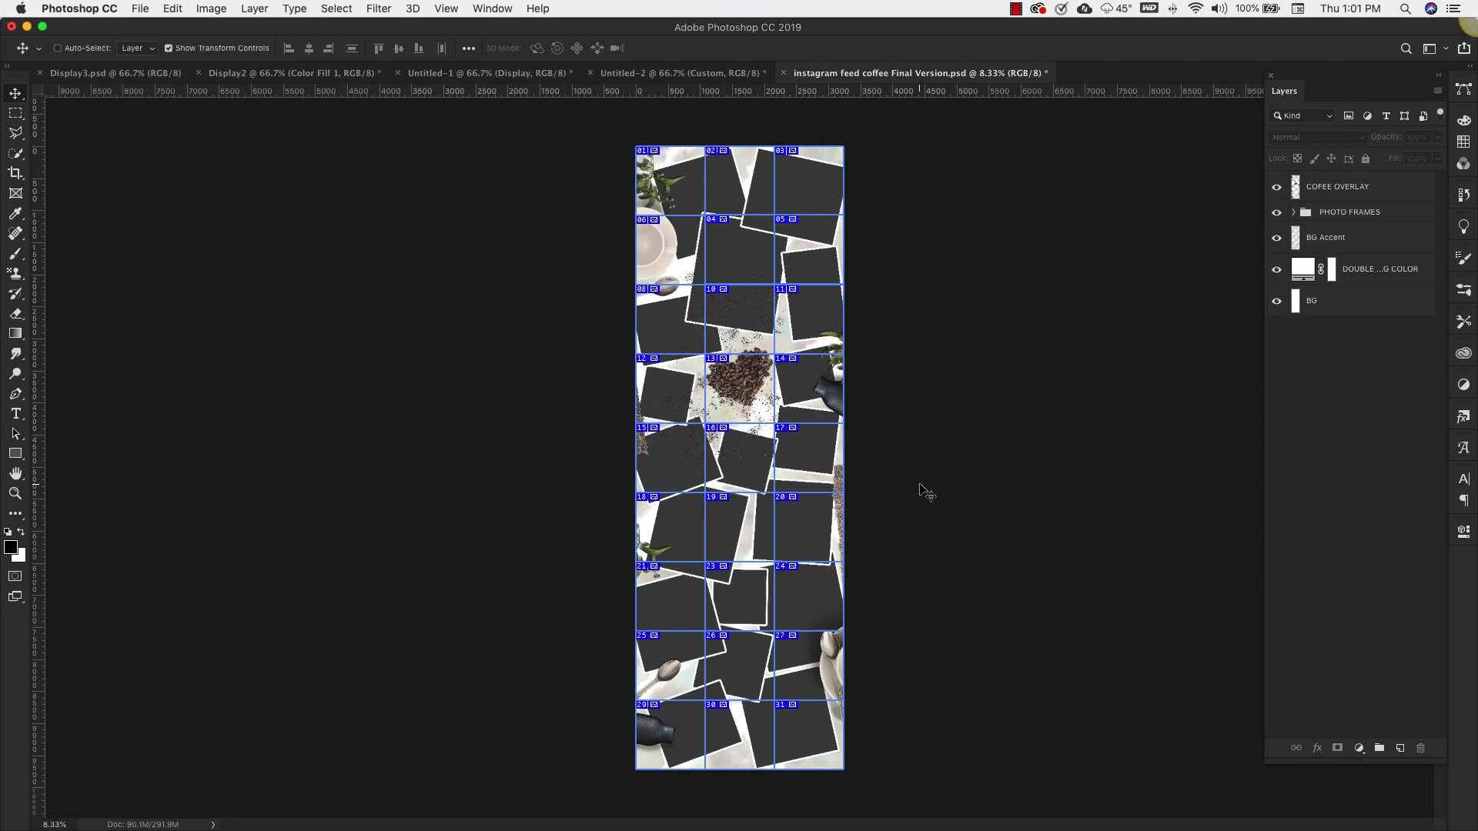
Zoom in on the top of the collage and switch to the Slice Select Tool.
{"action": "key", "text": "z"}
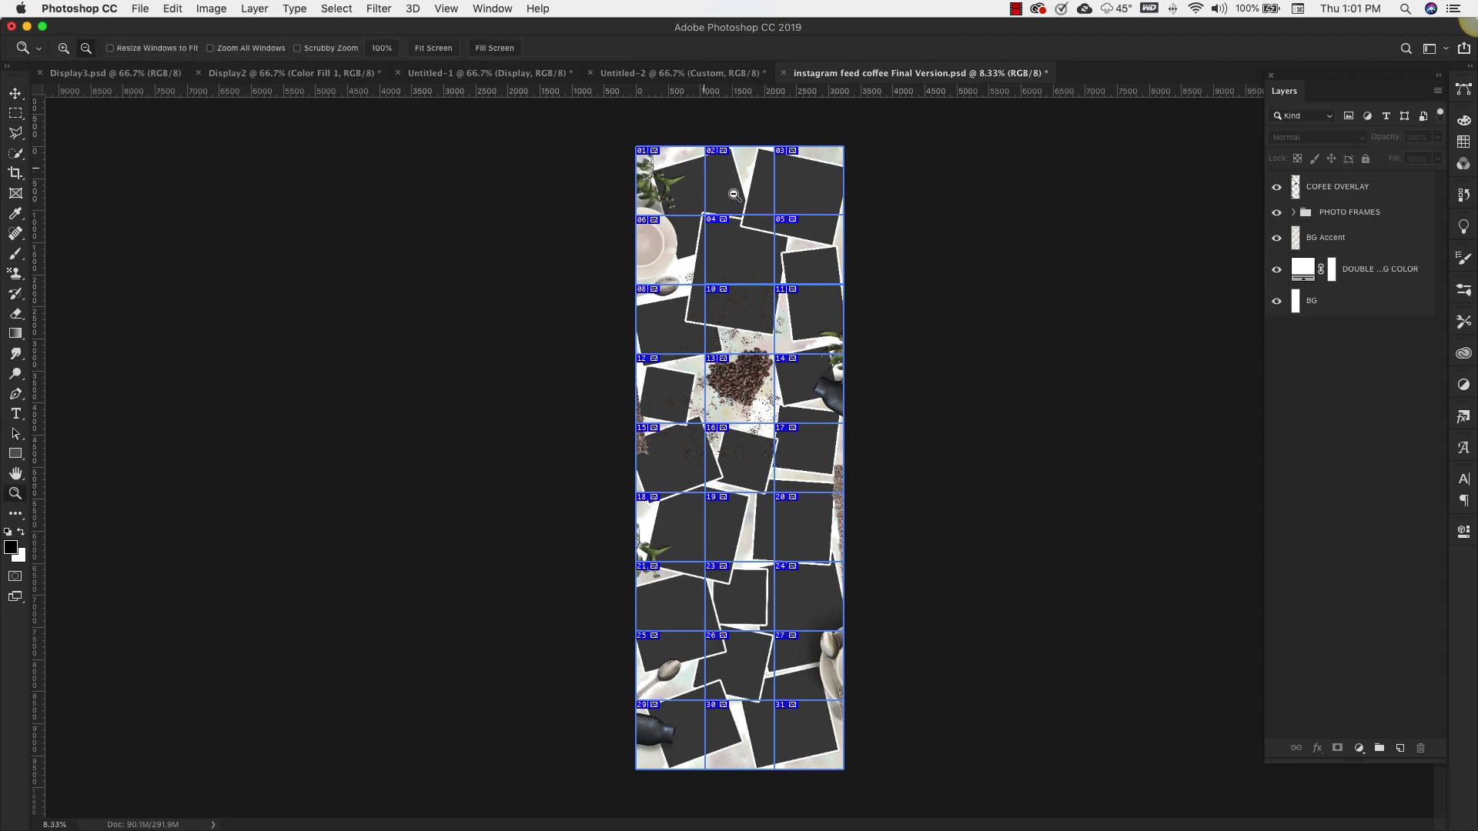
{"action": "left_click", "coordinate": [735, 196]}
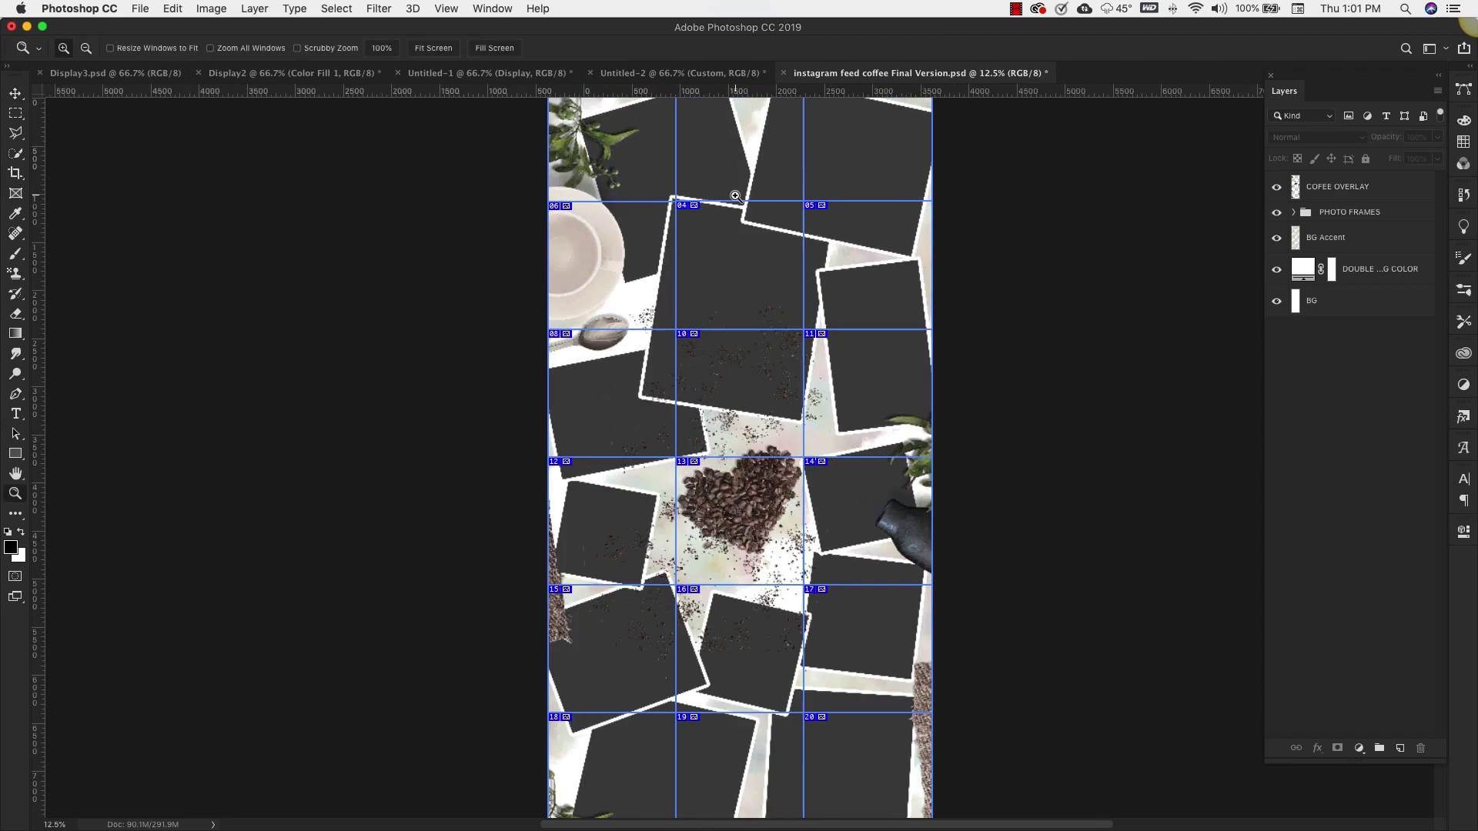
{"action": "scroll", "coordinate": [735, 196], "scroll_direction": "up", "scroll_amount": 5}
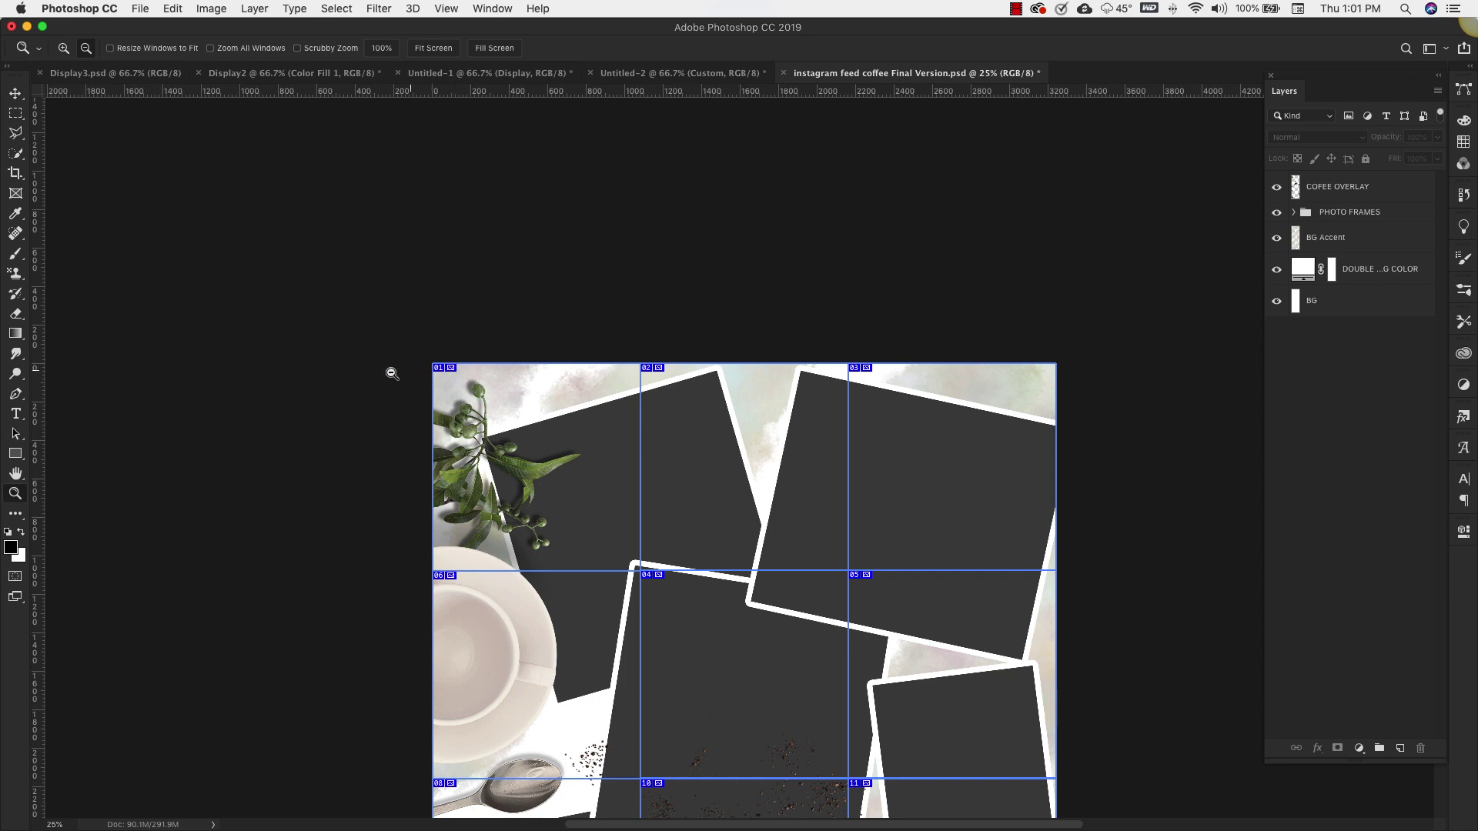
{"action": "key", "text": "c"}
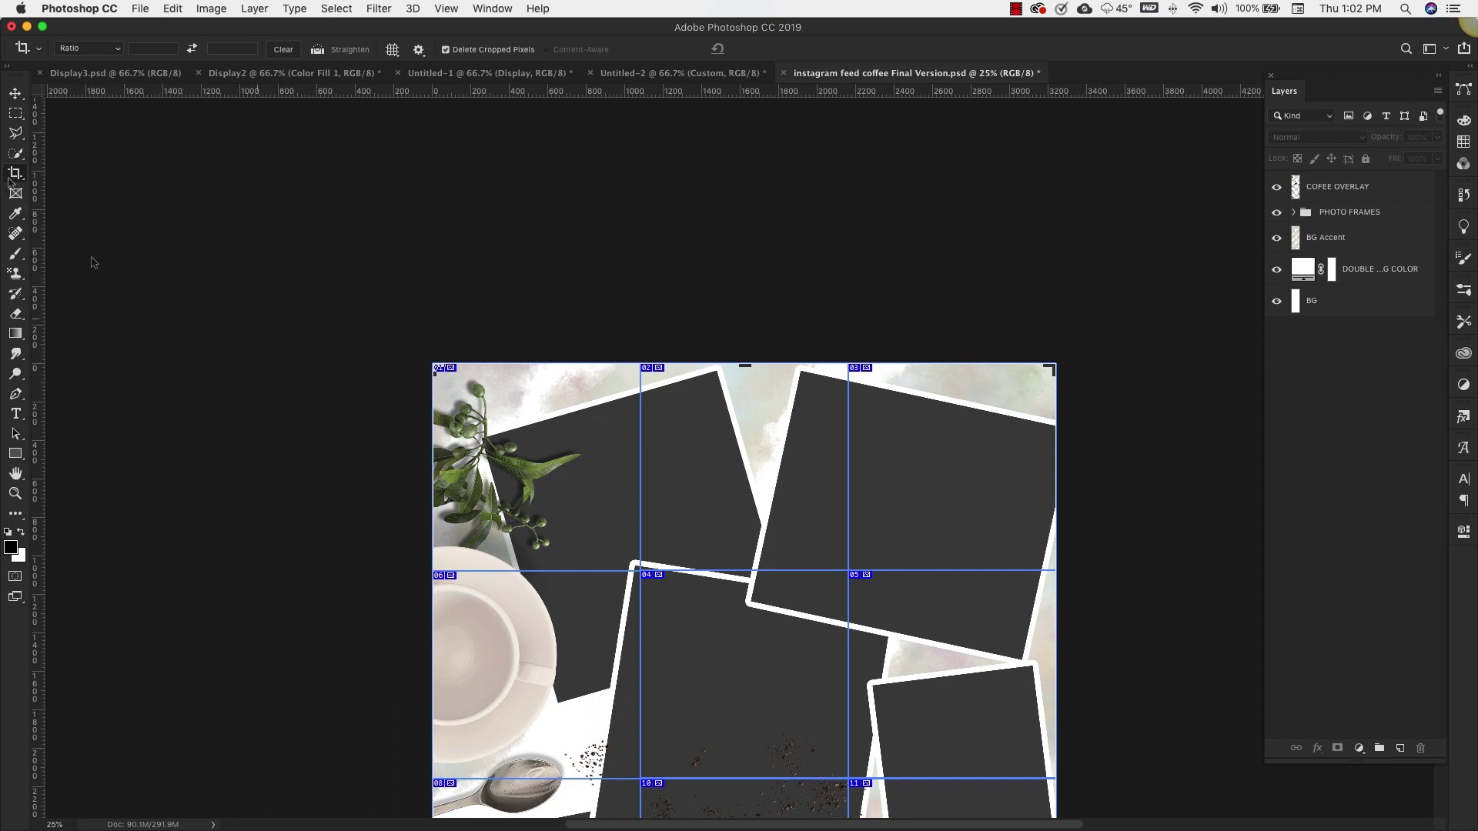
{"action": "right_click", "coordinate": [17, 178]}
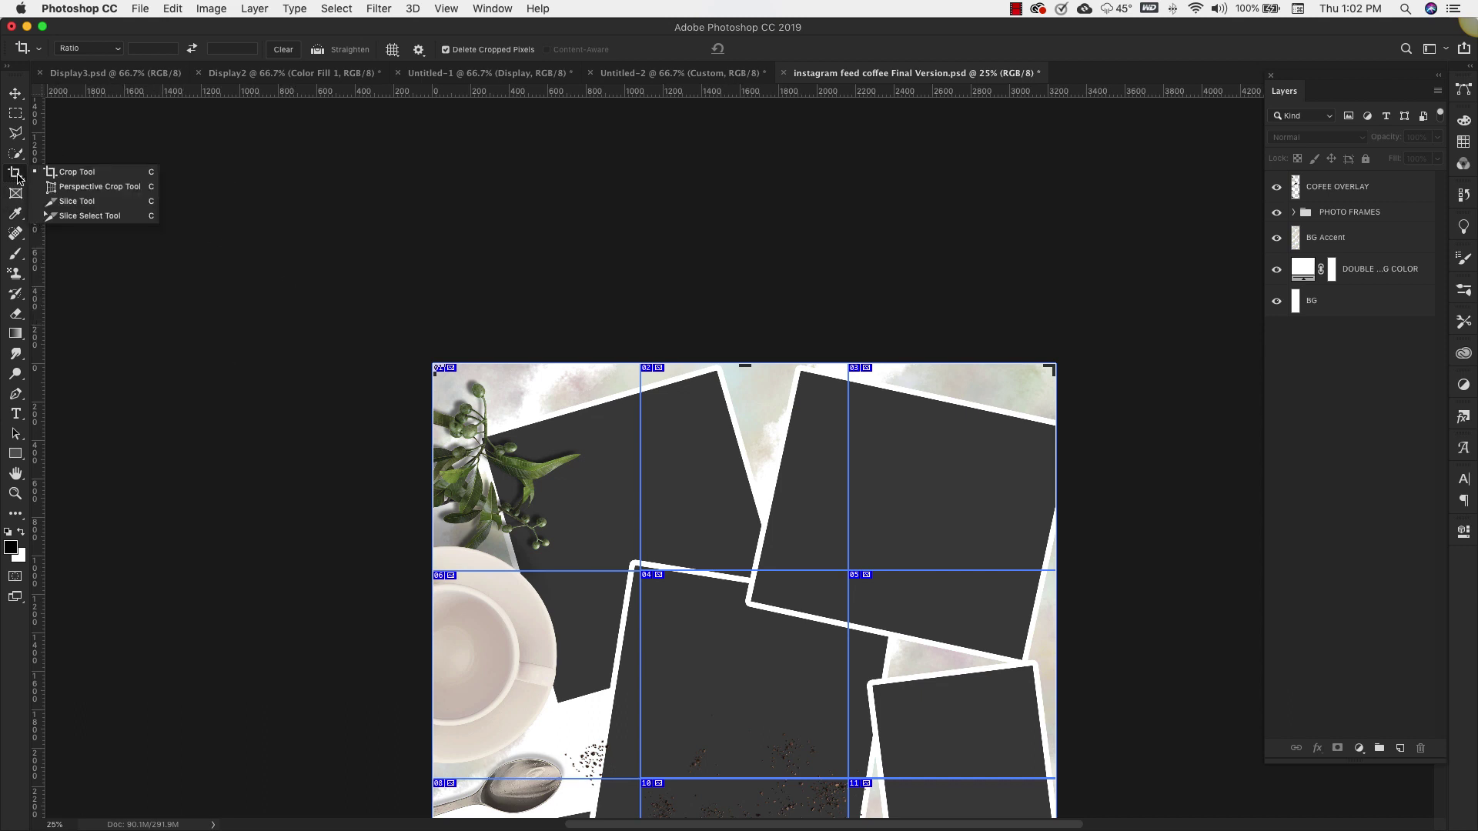
{"action": "left_click", "coordinate": [97, 217]}
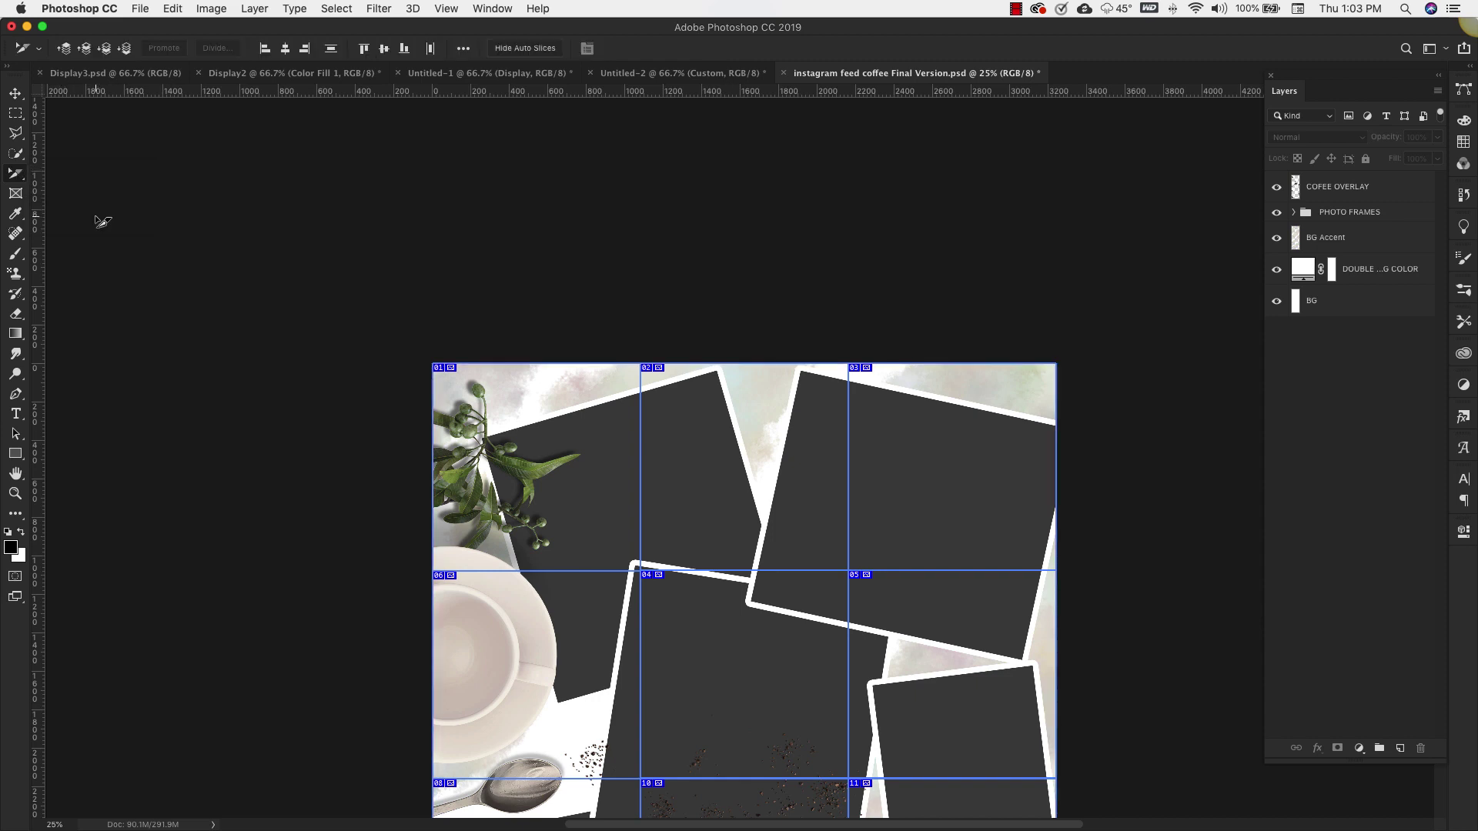
Review slice 01's options, 1080 × 1080 px, and accept them unchanged.
{"action": "double_click", "coordinate": [441, 371]}
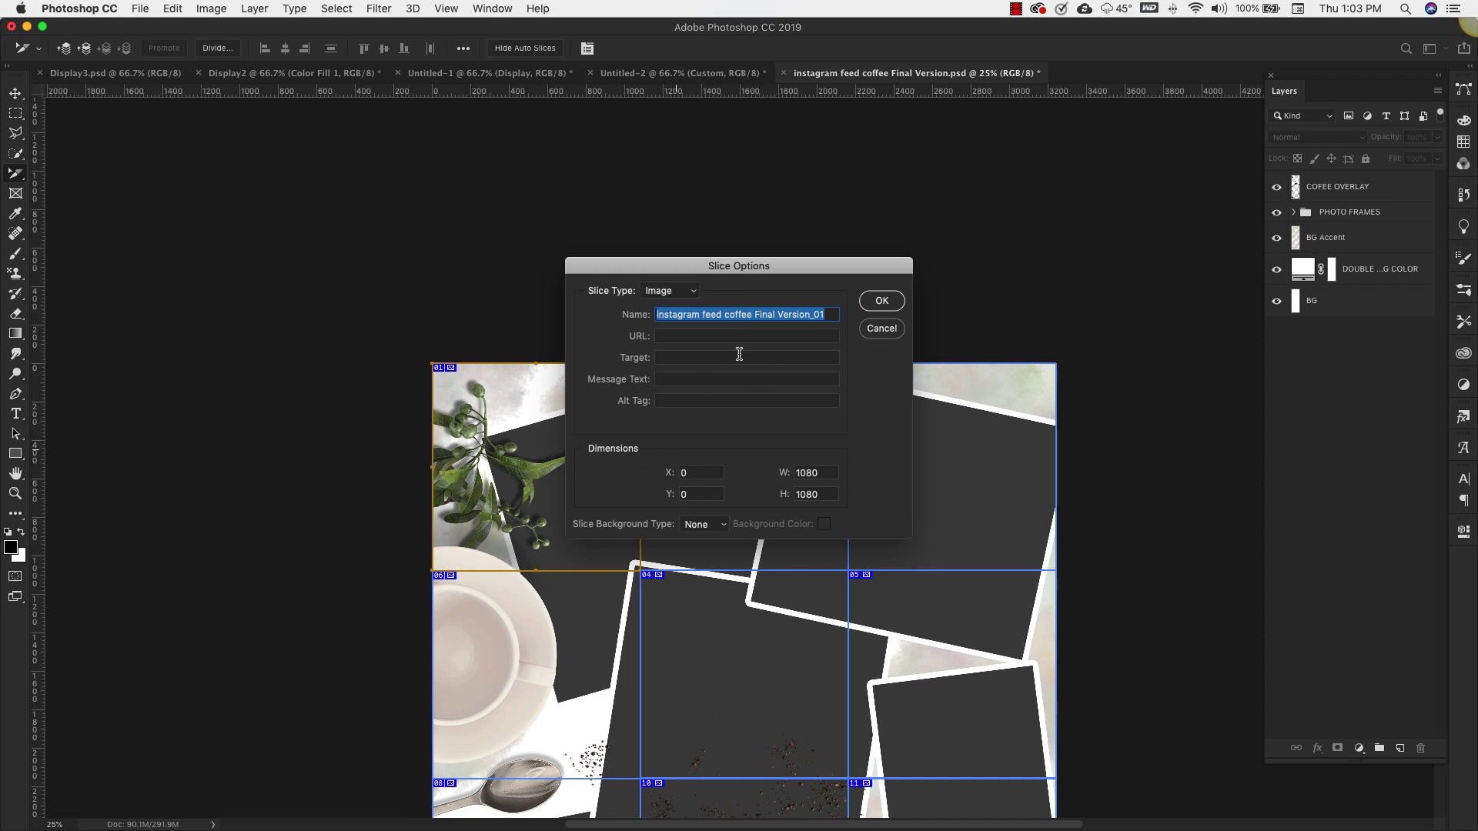
{"action": "left_click", "coordinate": [667, 340]}
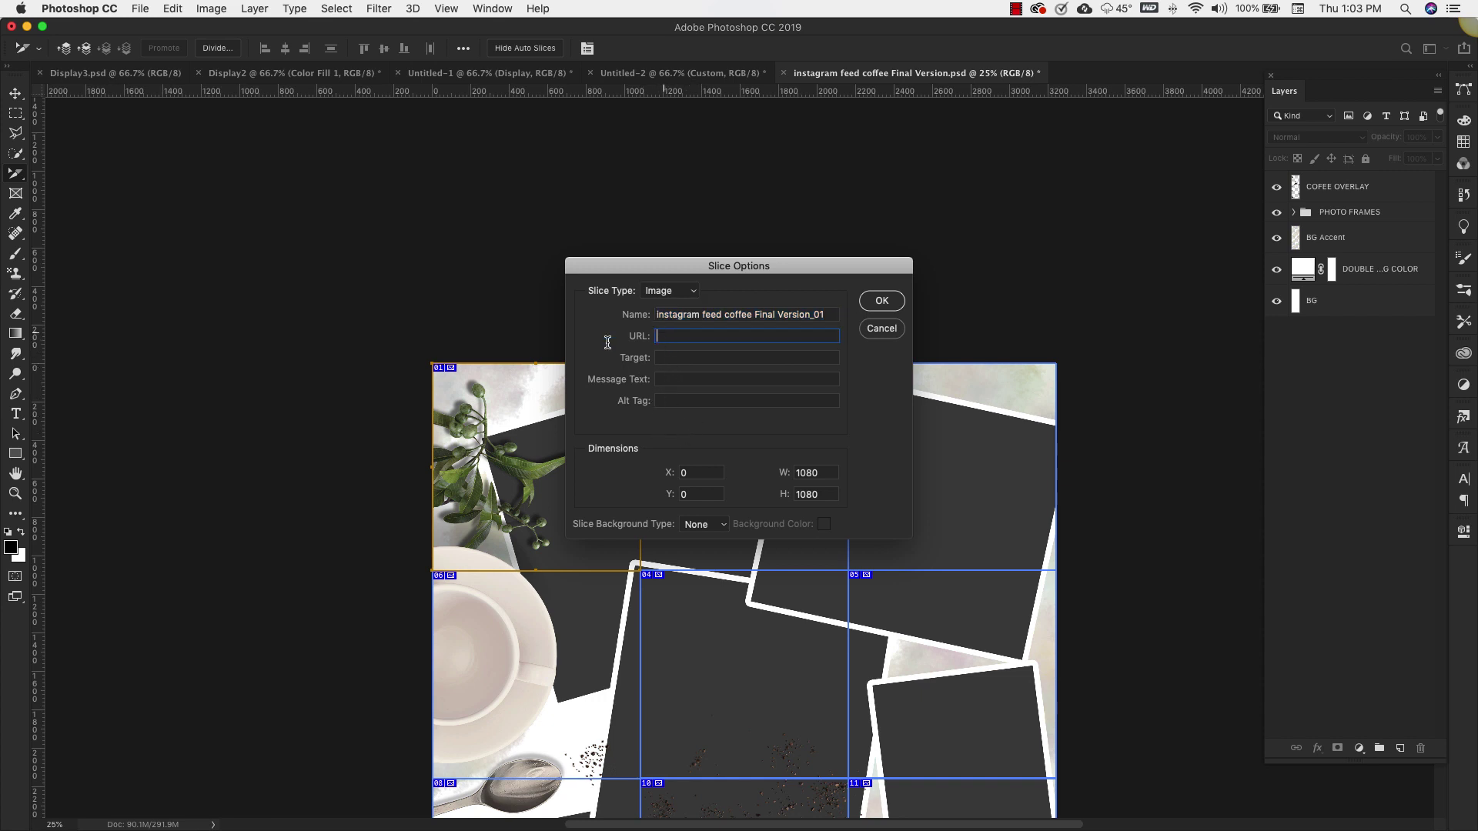
{"action": "left_click", "coordinate": [697, 401]}
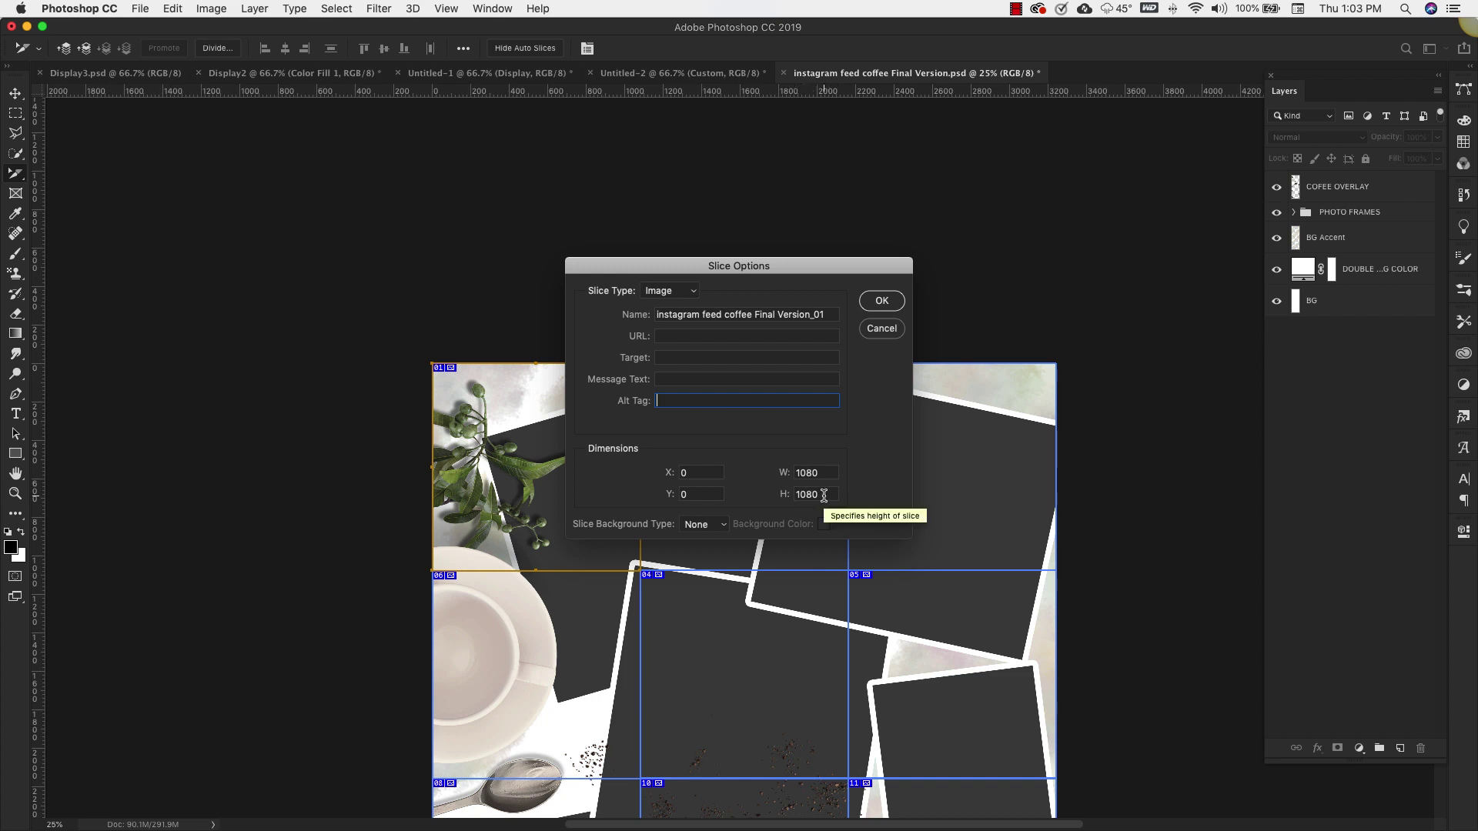
{"action": "left_click", "coordinate": [882, 301]}
Review slice 02's options, 1080 × 1080 px at X 1080, Y 0, and accept them.
{"action": "left_click", "coordinate": [647, 373]}
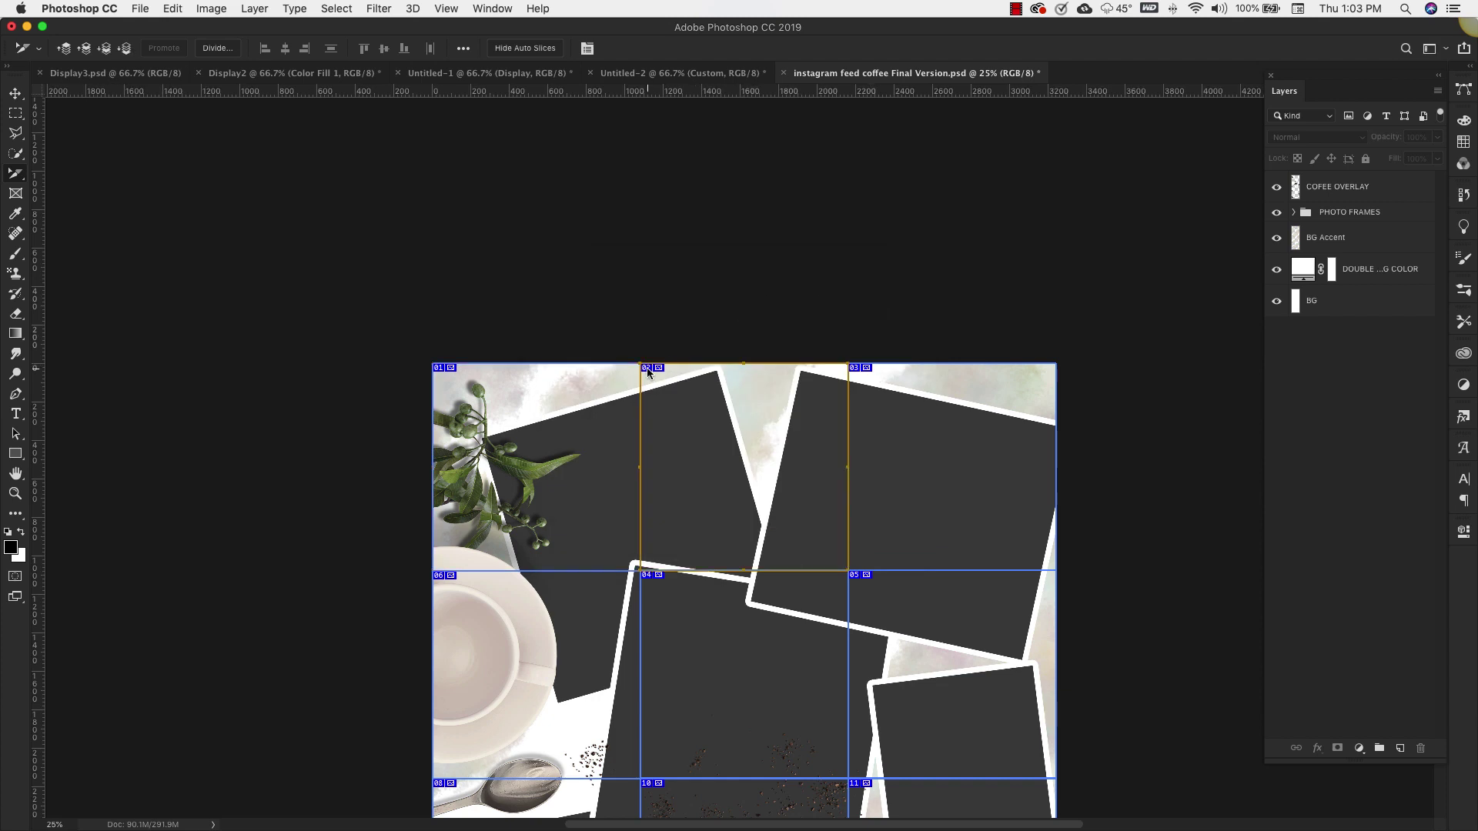
{"action": "double_click", "coordinate": [647, 372]}
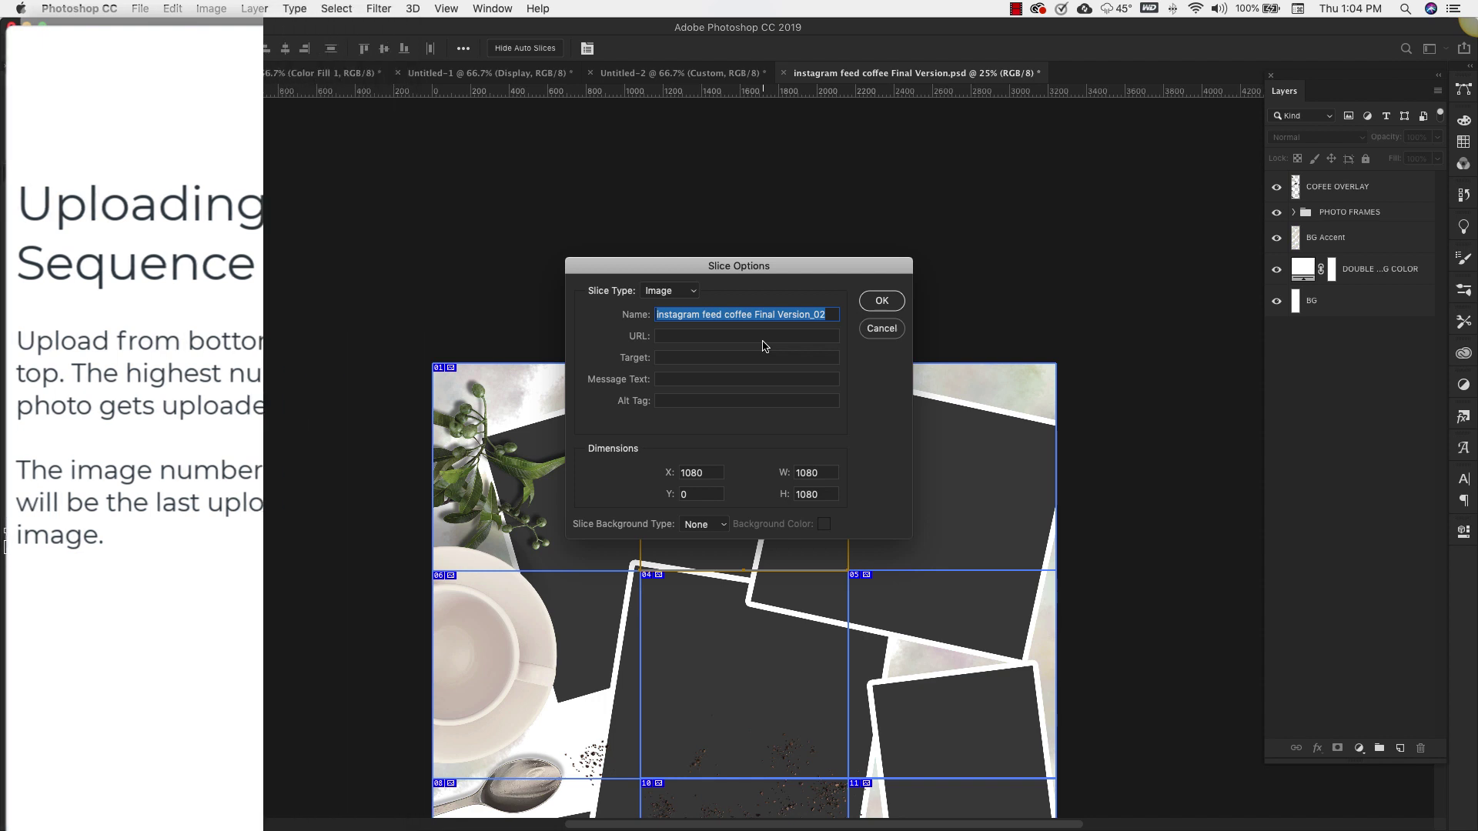
{"action": "left_click", "coordinate": [879, 300]}
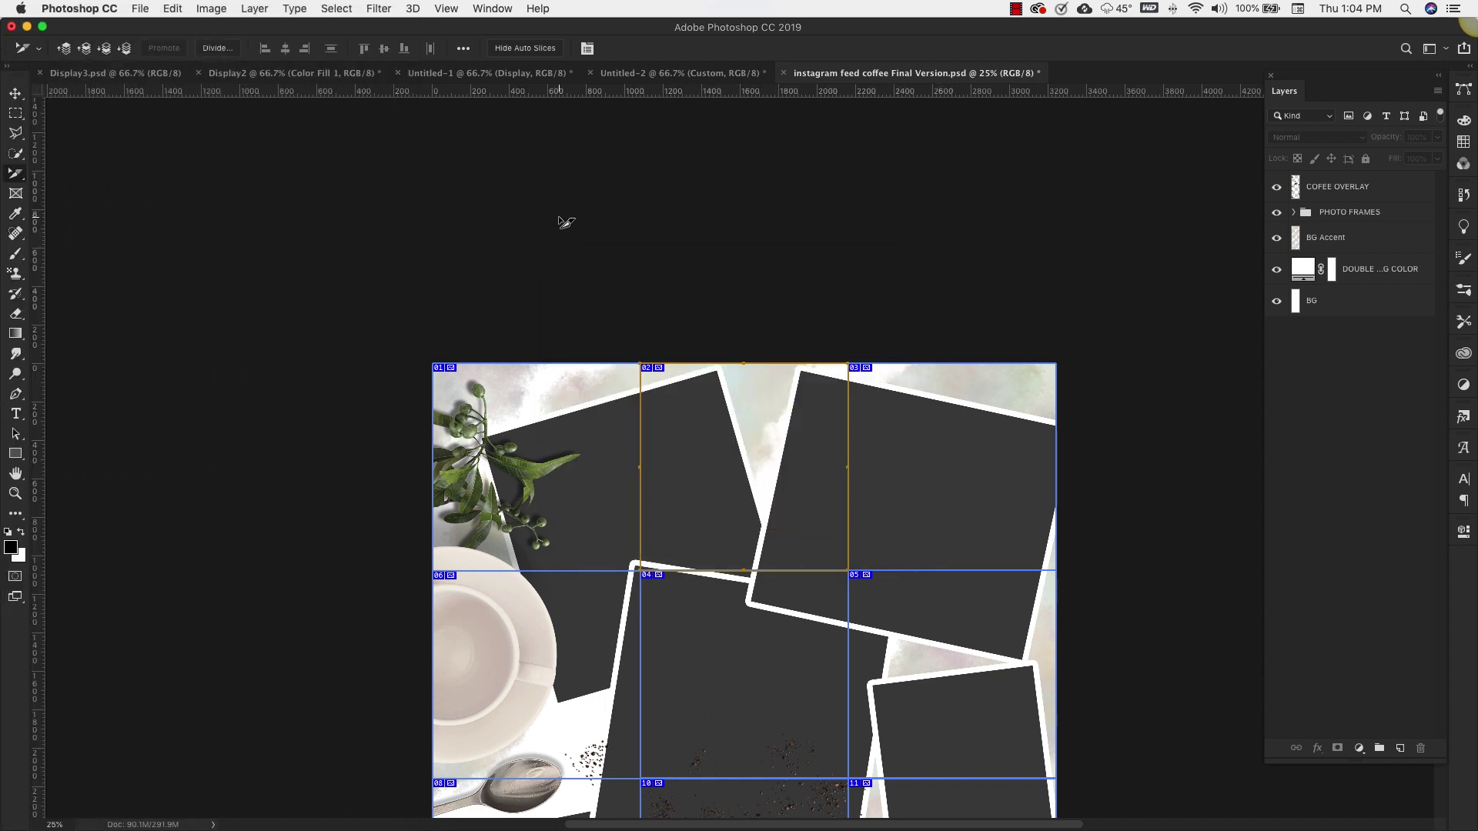
Hide the slice outlines, then test-nudge Frame 1 upward and undo the move.
{"action": "left_click", "coordinate": [445, 8]}
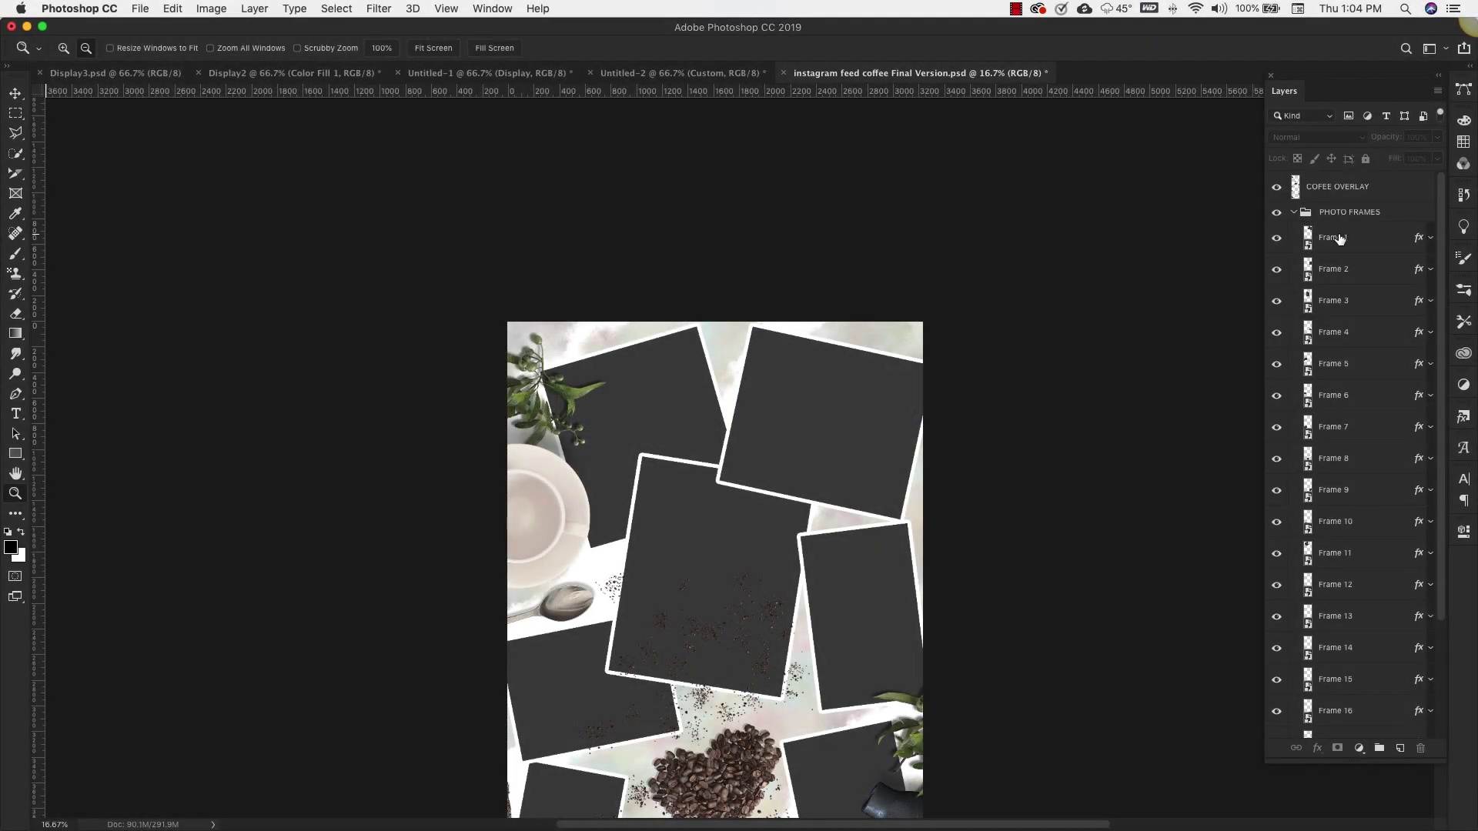
{"action": "left_click", "coordinate": [1339, 239]}
{"action": "key", "text": "v"}
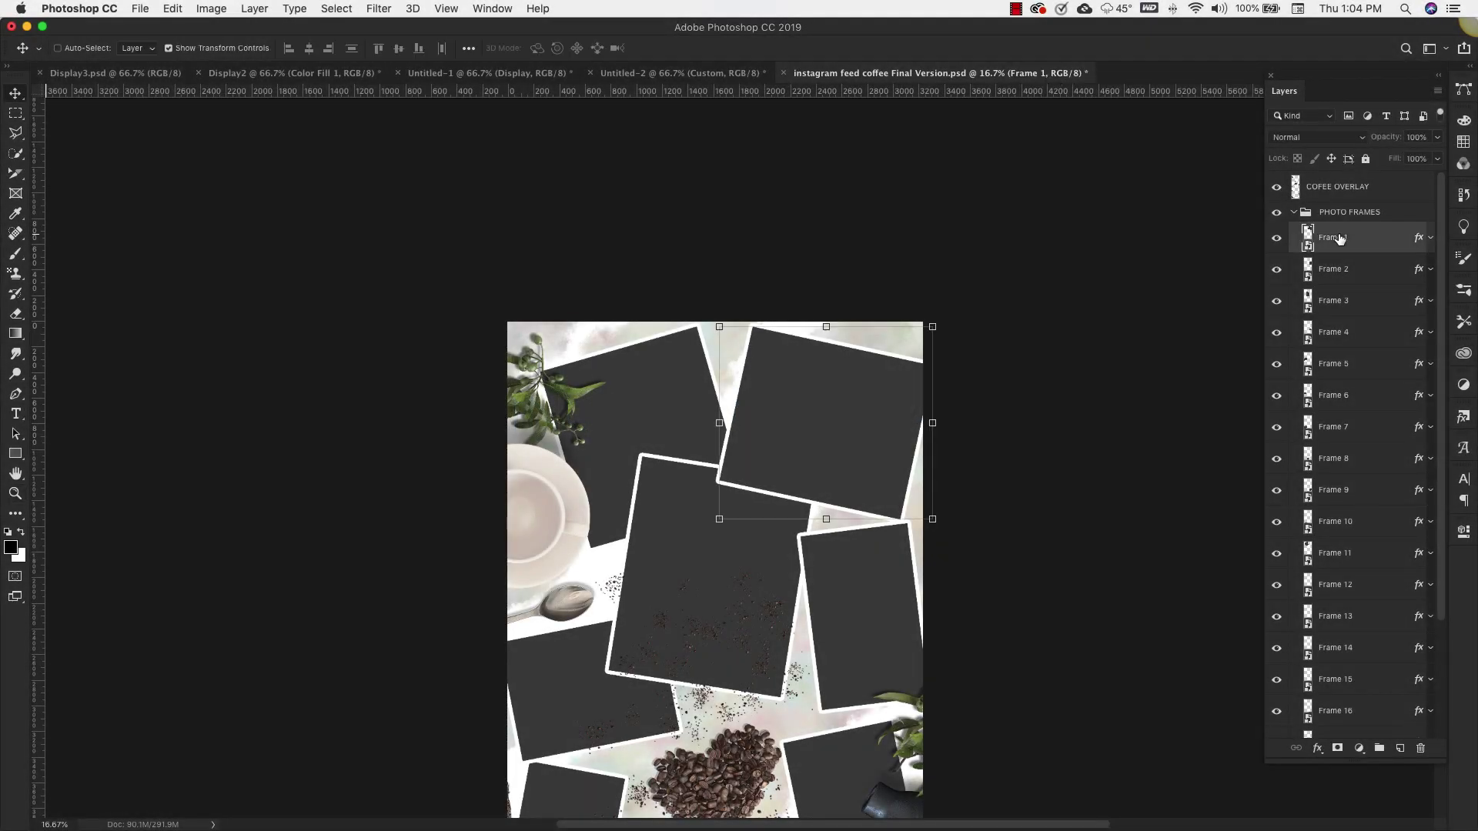
{"action": "left_click_drag", "start_coordinate": [879, 455], "coordinate": [879, 419]}
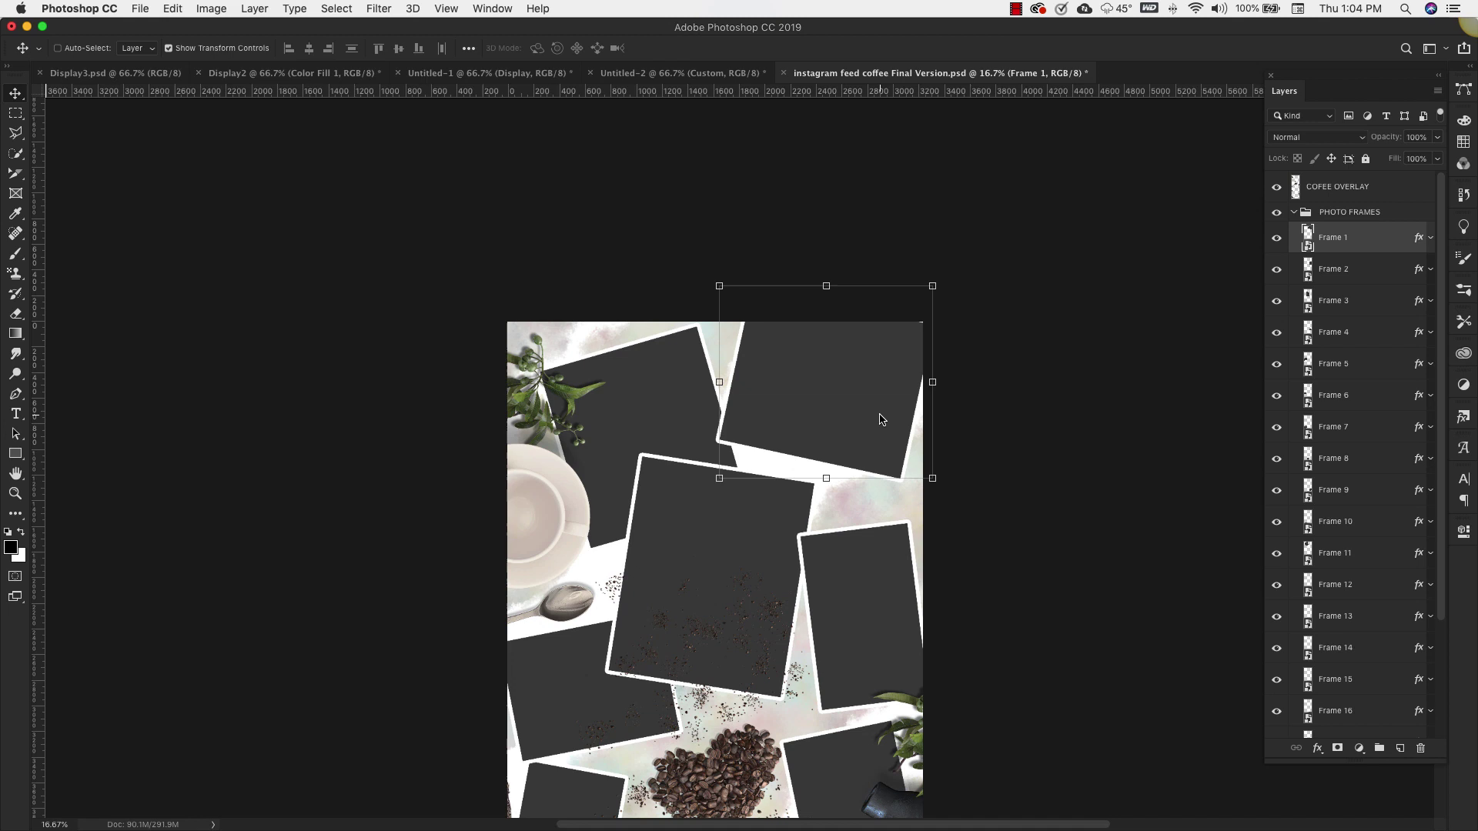
{"action": "key", "text": "super+z"}
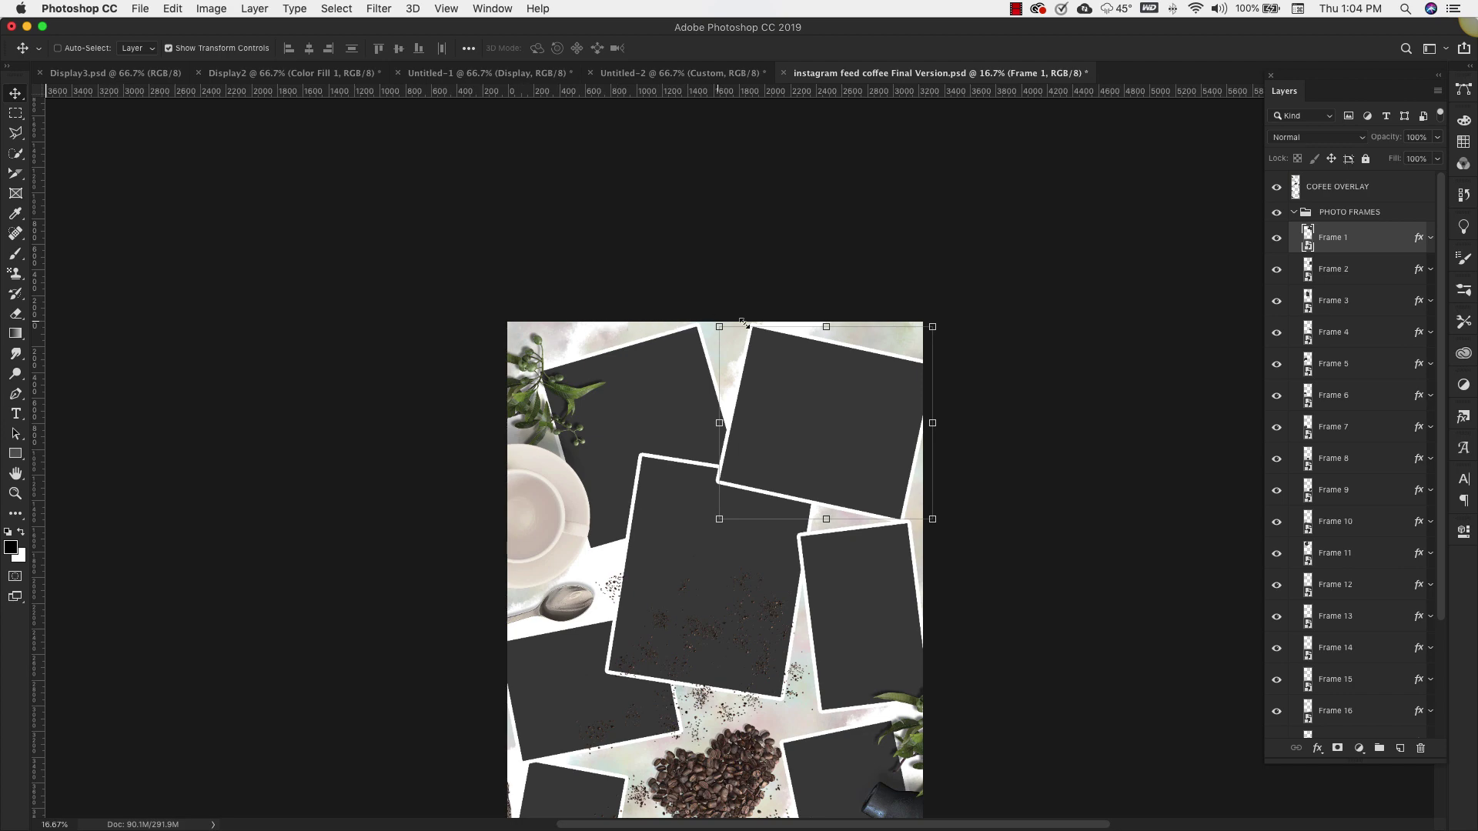
Scroll through the layer stack to review COFEE OVERLAY, PHOTO FRAMES, BG Accent and BG.
{"action": "scroll", "coordinate": [808, 397], "scroll_direction": "down", "scroll_amount": 5}
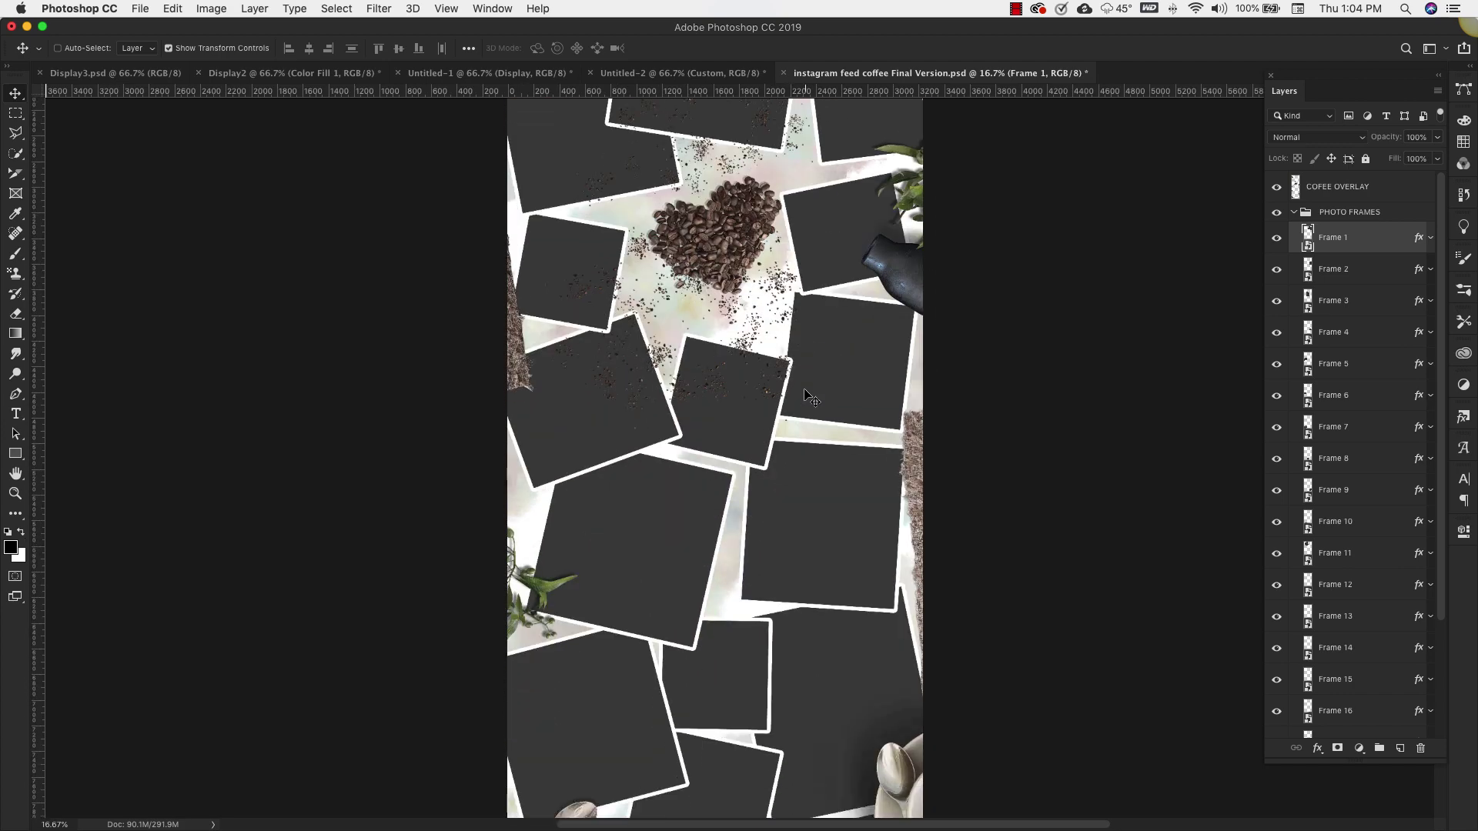
{"action": "scroll", "coordinate": [810, 396], "scroll_direction": "down", "scroll_amount": 15}
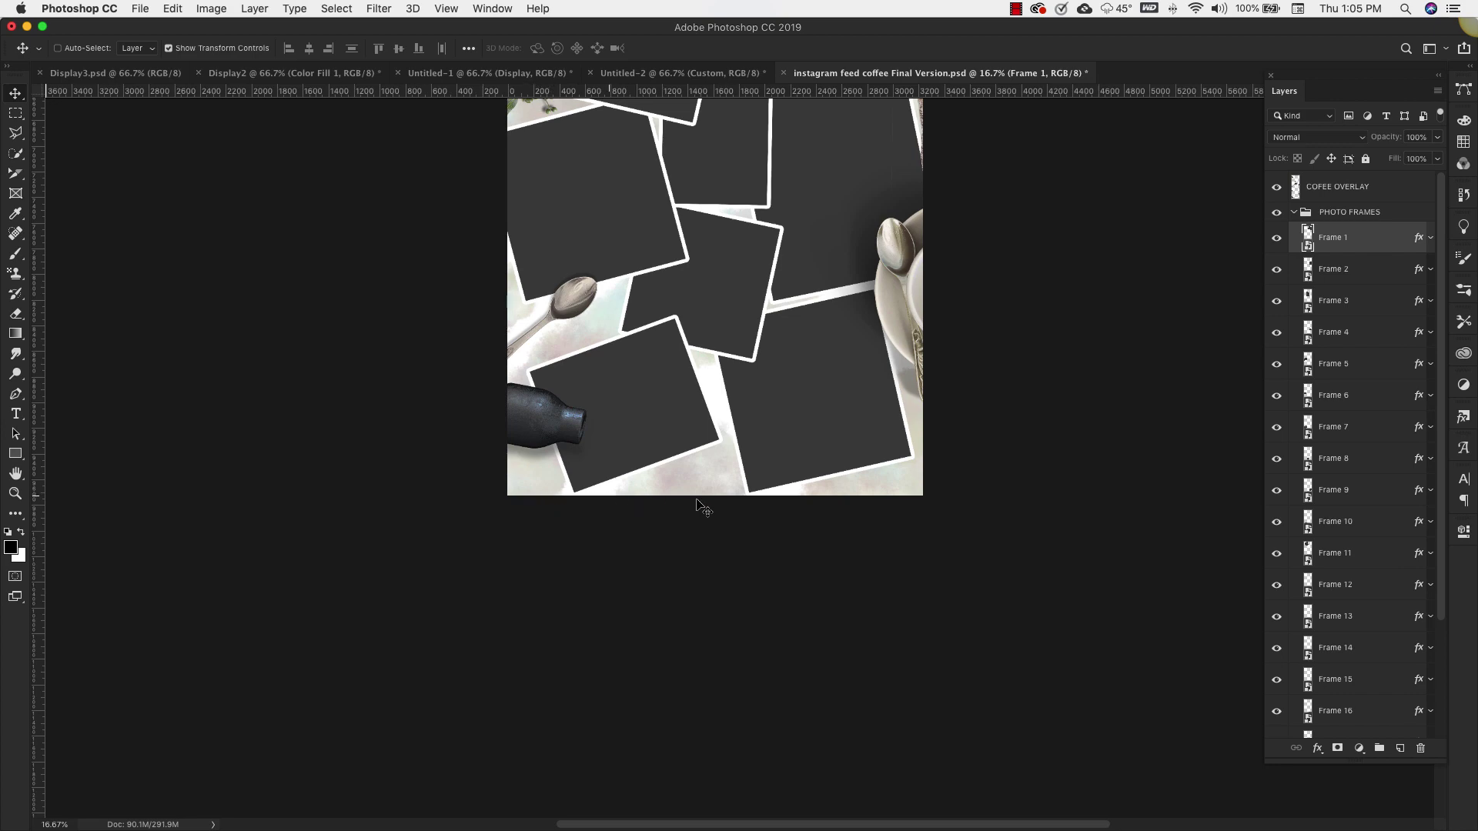
{"action": "scroll", "coordinate": [831, 510], "scroll_direction": "up", "scroll_amount": 10}
{"action": "scroll", "coordinate": [832, 509], "scroll_direction": "up", "scroll_amount": 8}
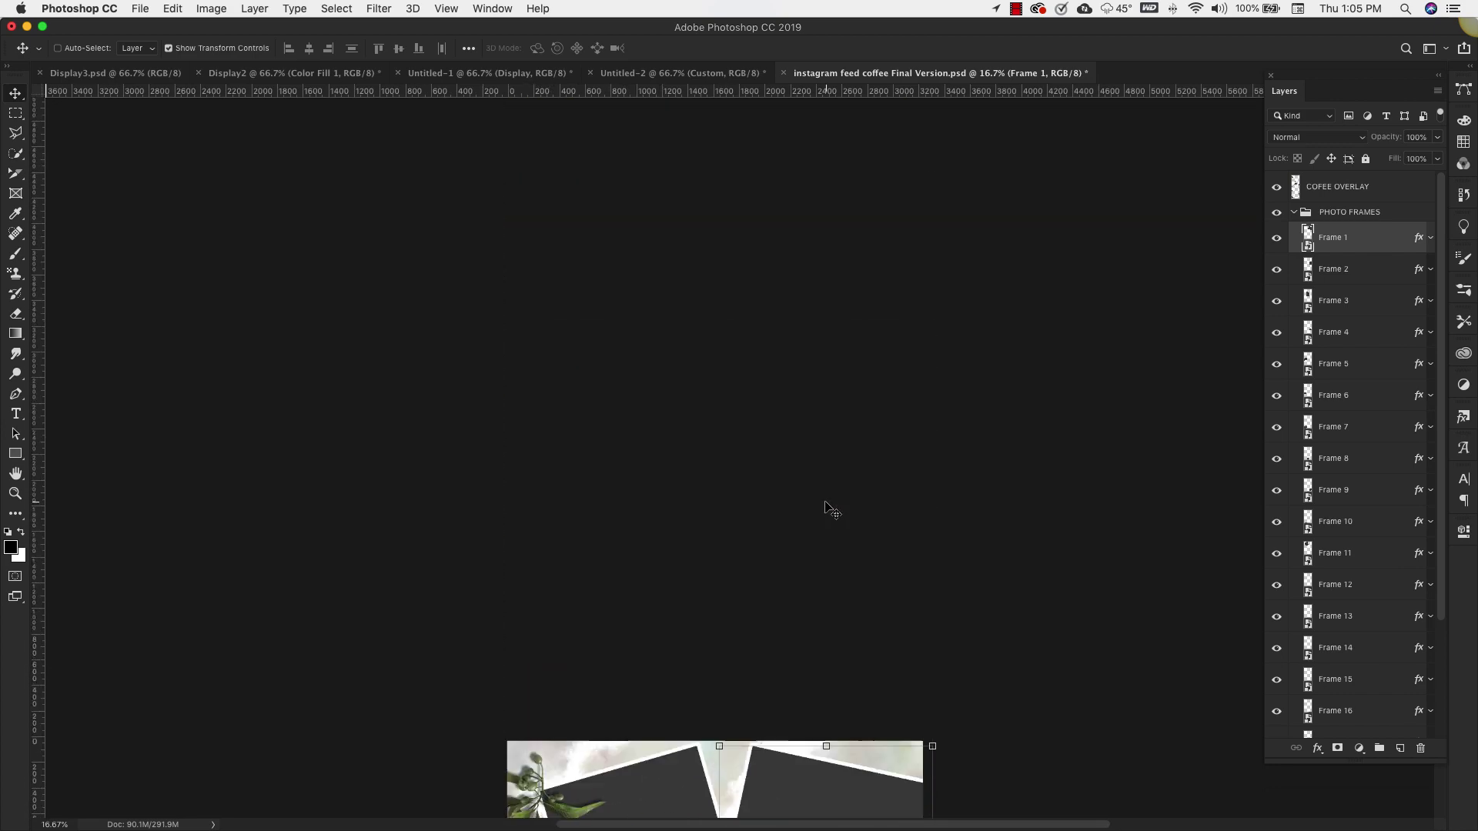
{"action": "scroll", "coordinate": [716, 651], "scroll_direction": "down", "scroll_amount": 15}
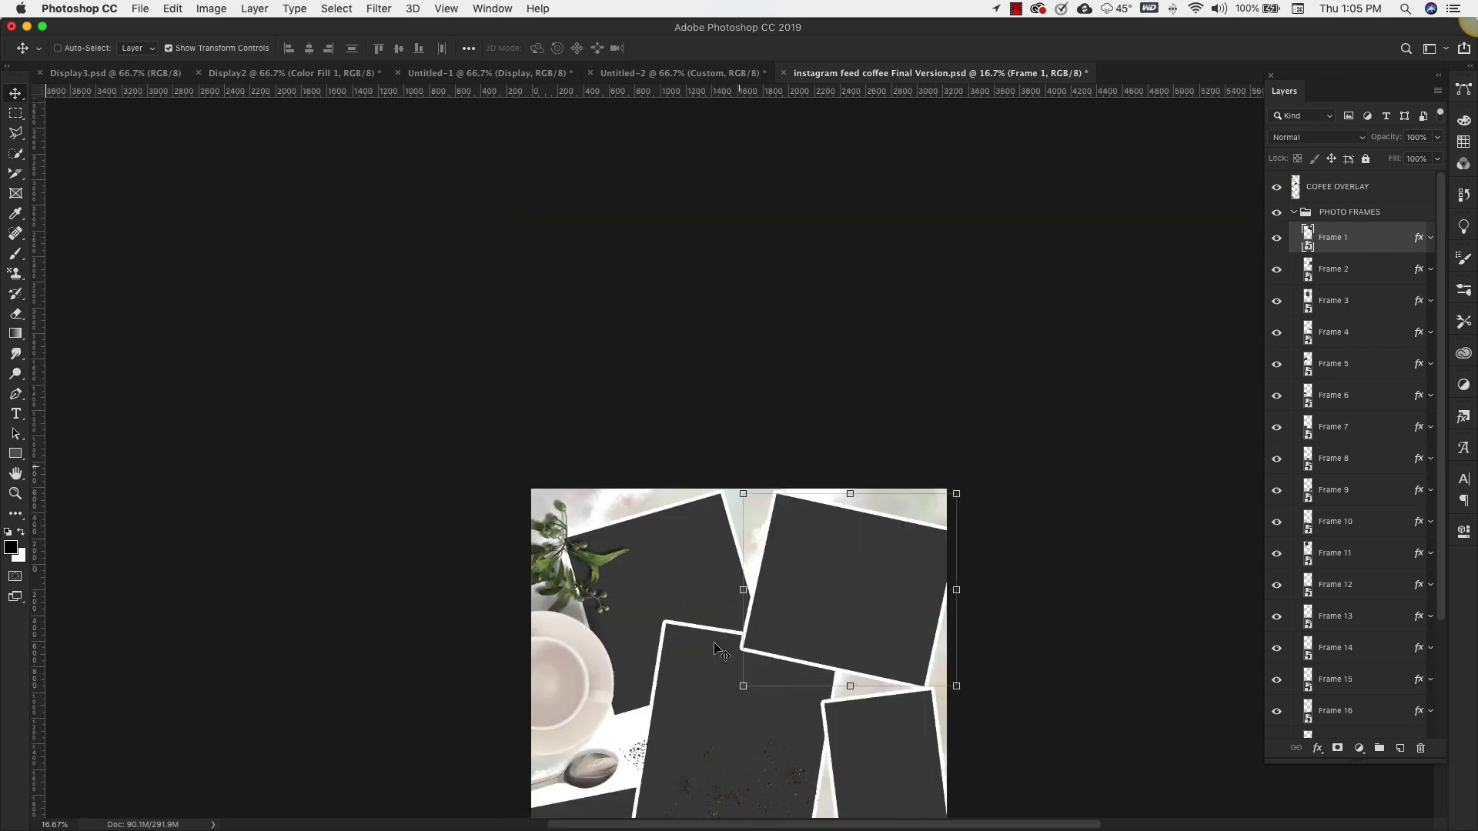
{"action": "scroll", "coordinate": [716, 650], "scroll_direction": "down", "scroll_amount": 10}
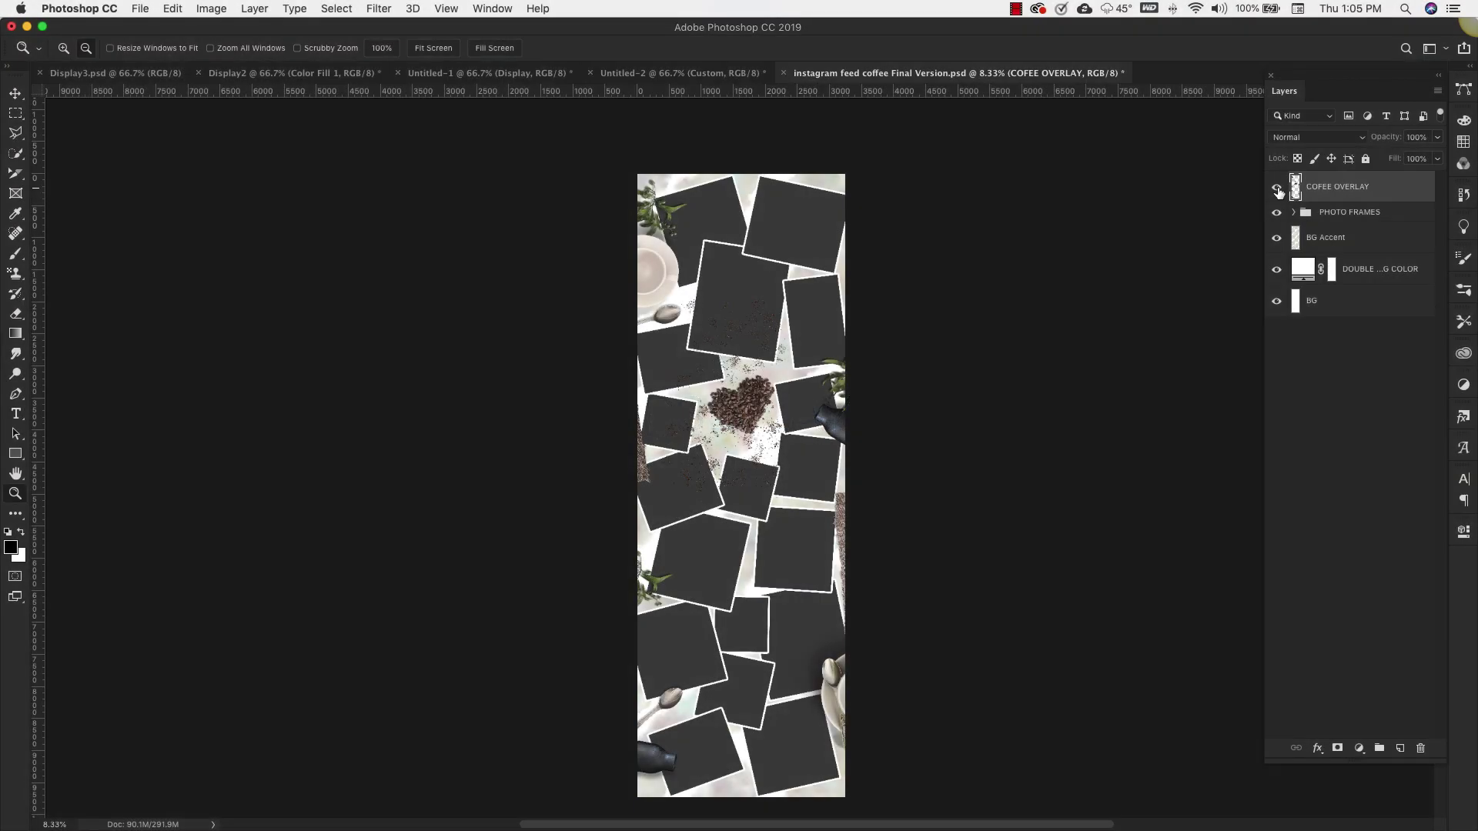
Test toggling and moving the COFEE OVERLAY, undo it, then hide PHOTO FRAMES and BG Accent.
{"action": "left_click", "coordinate": [1277, 187]}
{"action": "left_click", "coordinate": [1277, 188]}
{"action": "key", "text": "v"}
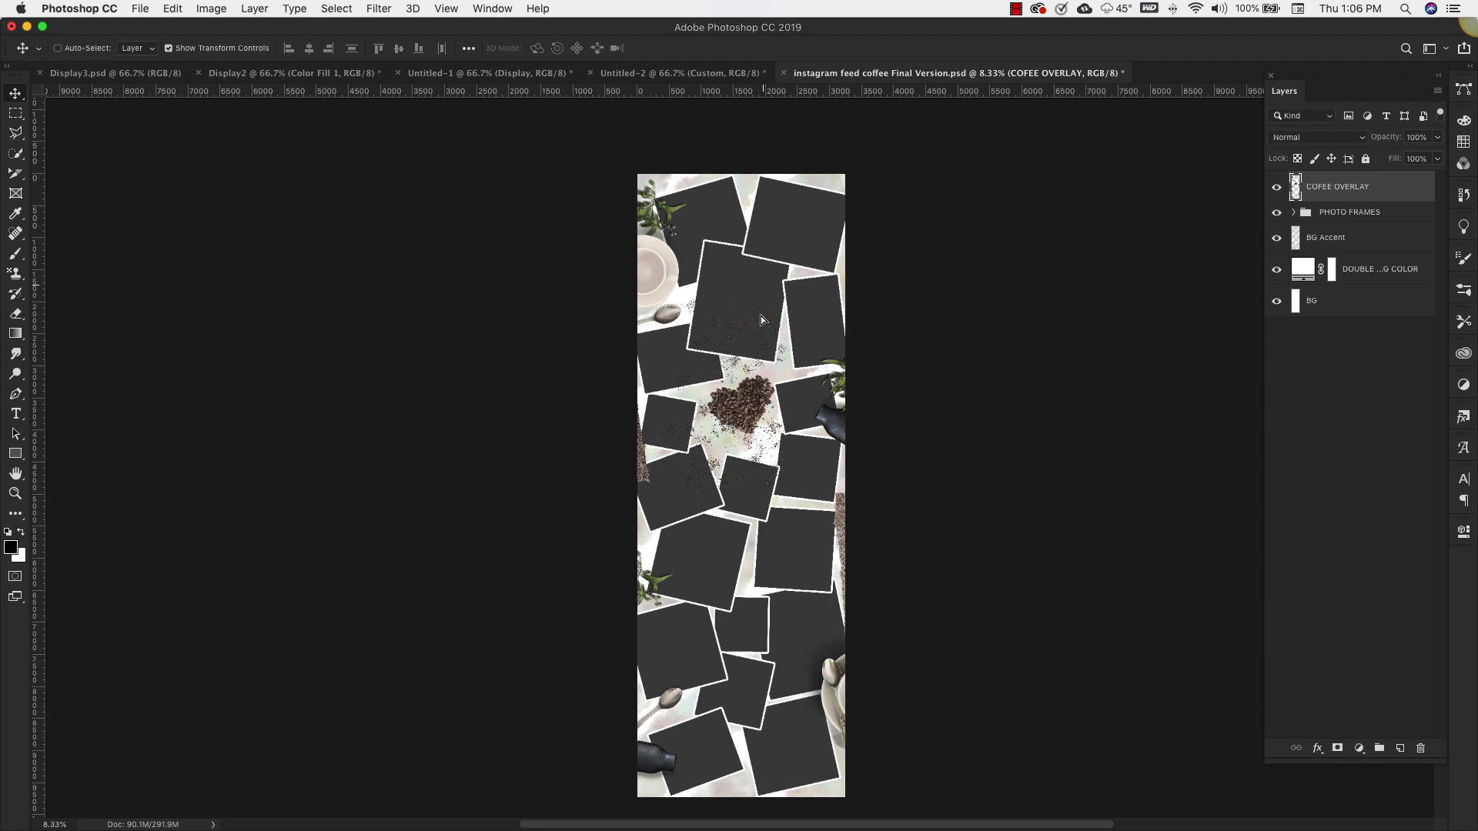
{"action": "left_click_drag", "start_coordinate": [761, 386], "coordinate": [765, 288]}
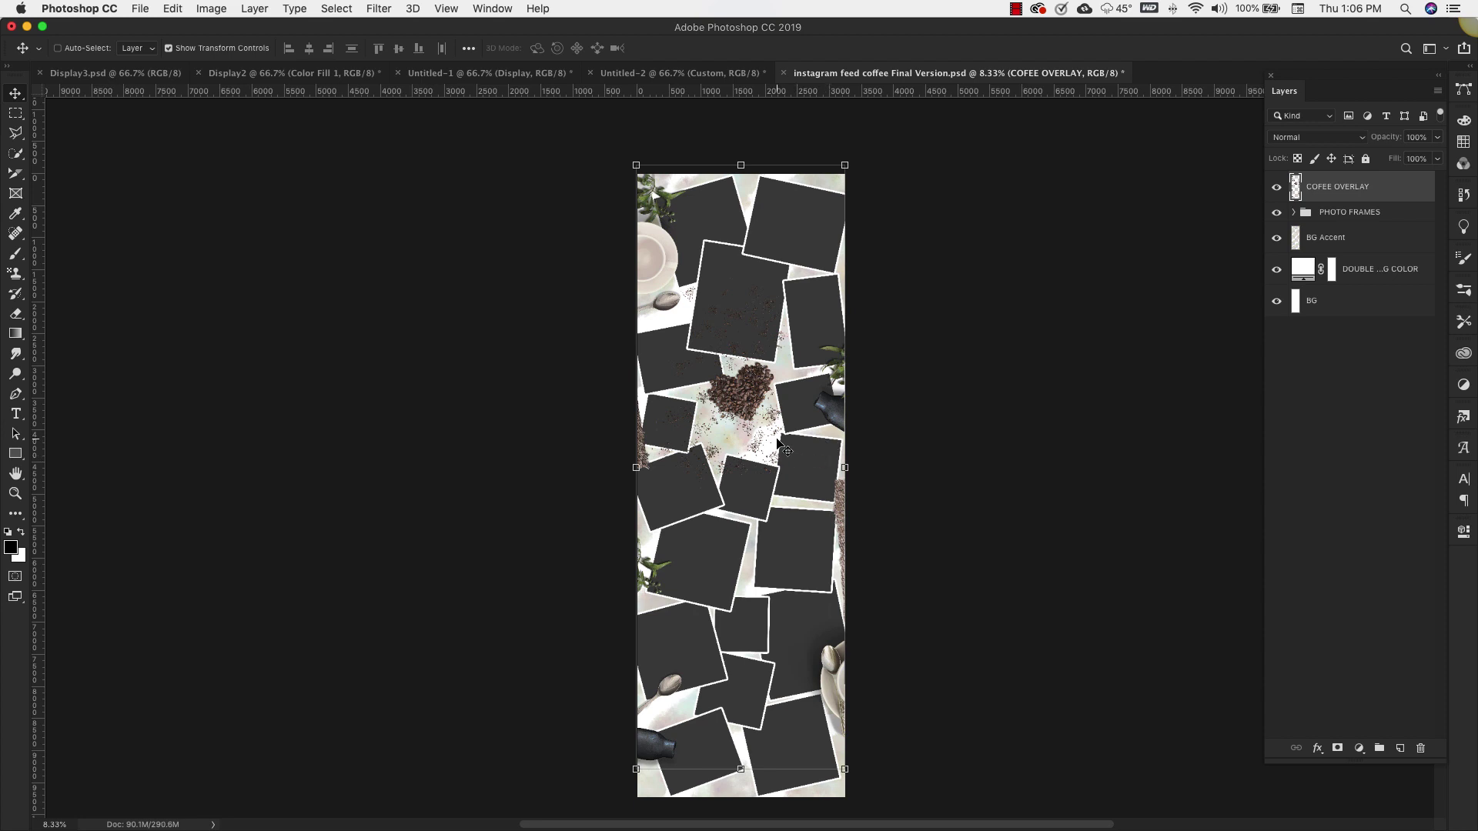
{"action": "key", "text": "super+z"}
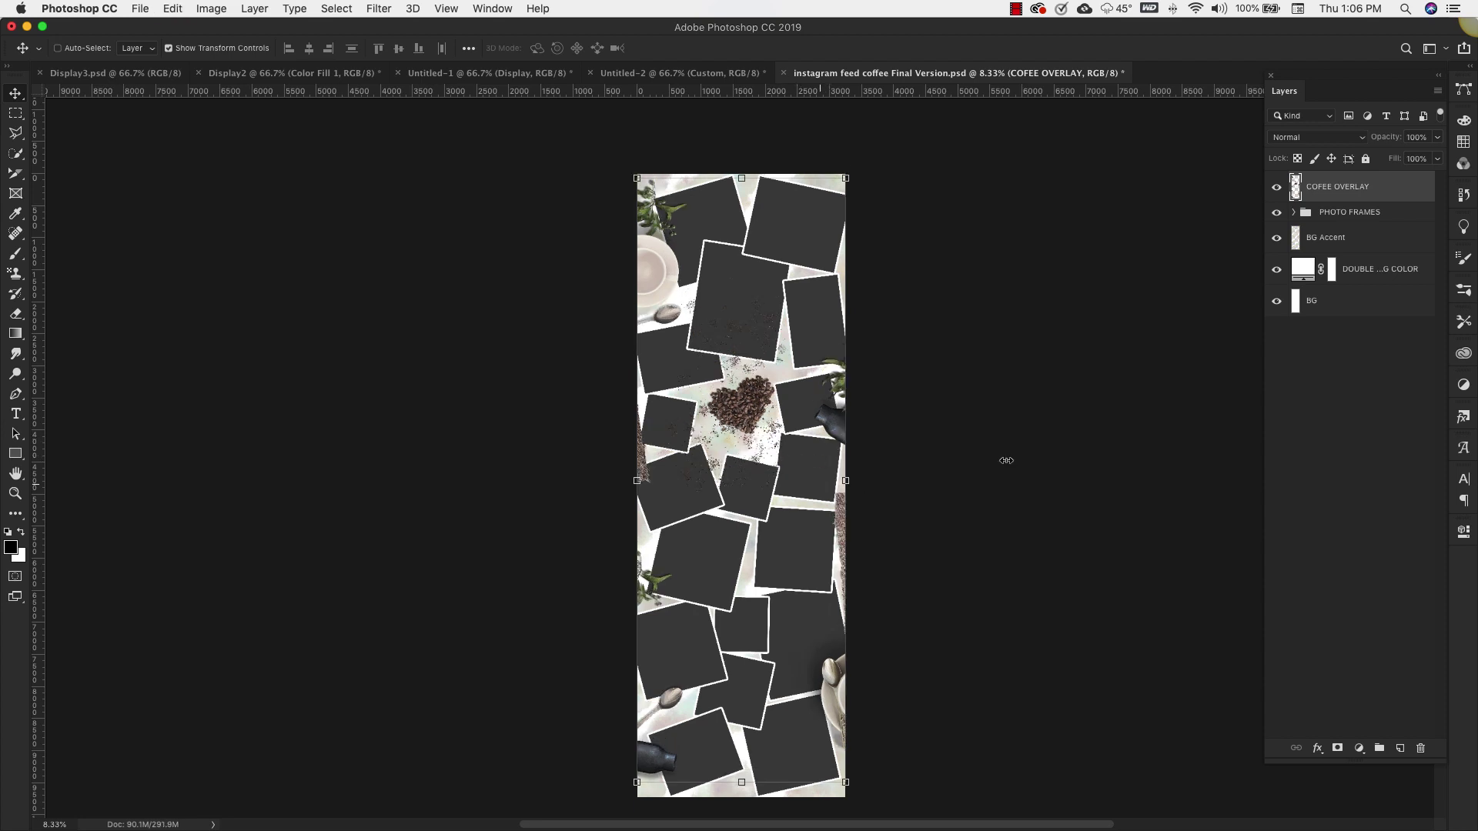
{"action": "left_click_drag", "start_coordinate": [1276, 213], "coordinate": [1276, 267]}
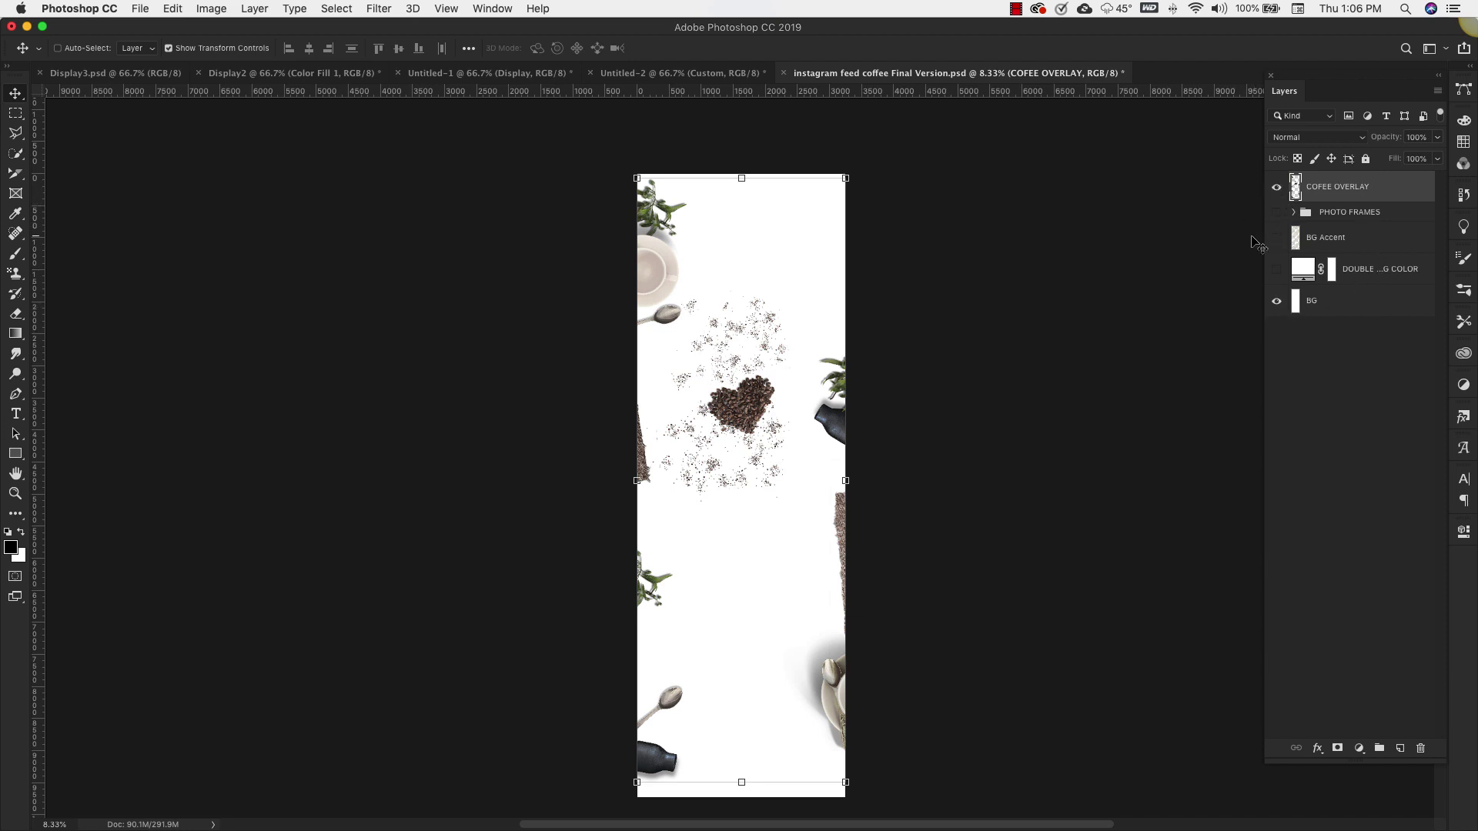
Compare the BG Accent texture on and off, then show PHOTO FRAMES and BG Accent again.
{"action": "left_click", "coordinate": [1277, 240]}
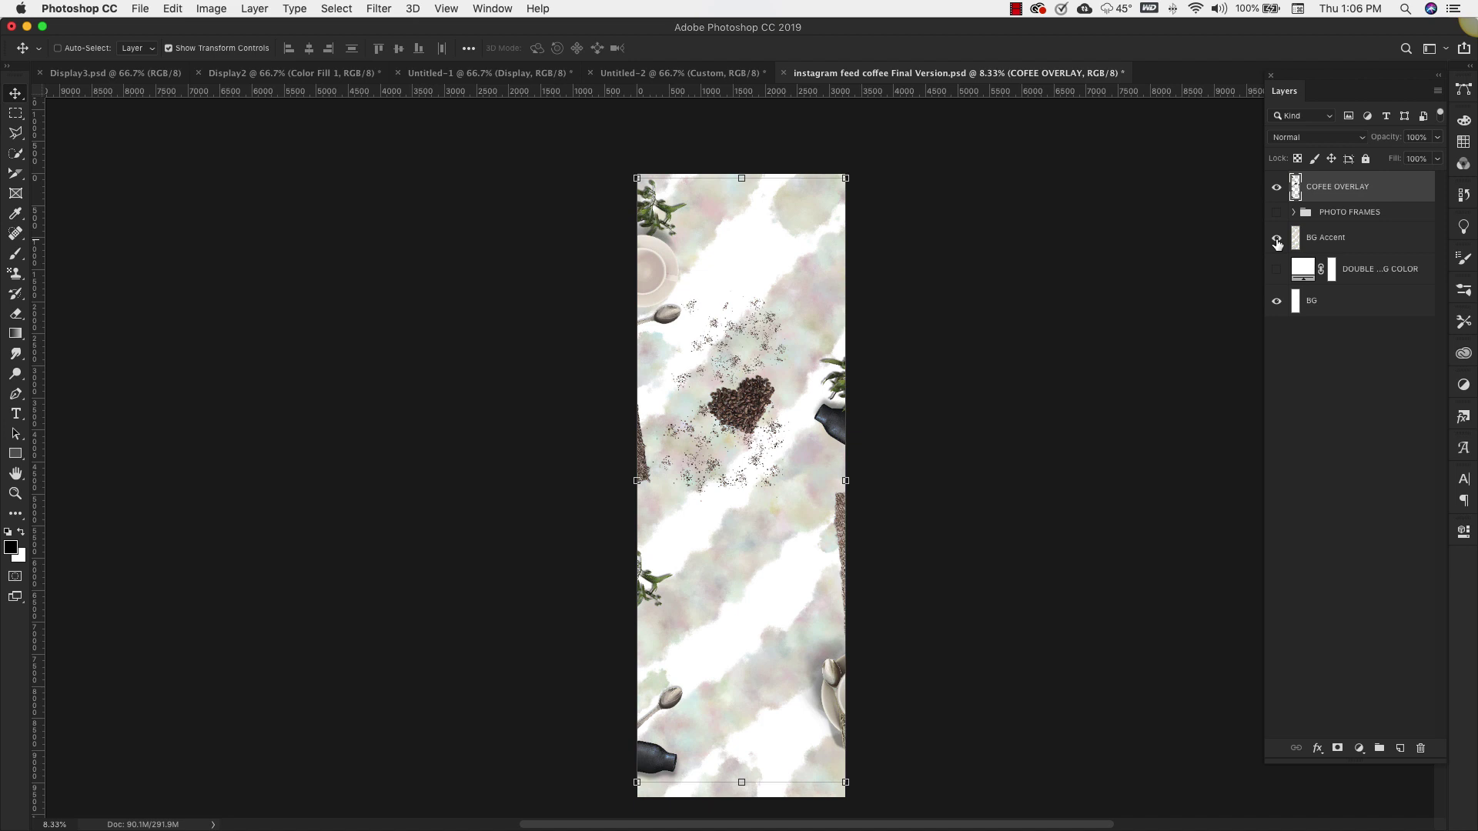
{"action": "left_click", "coordinate": [1277, 241]}
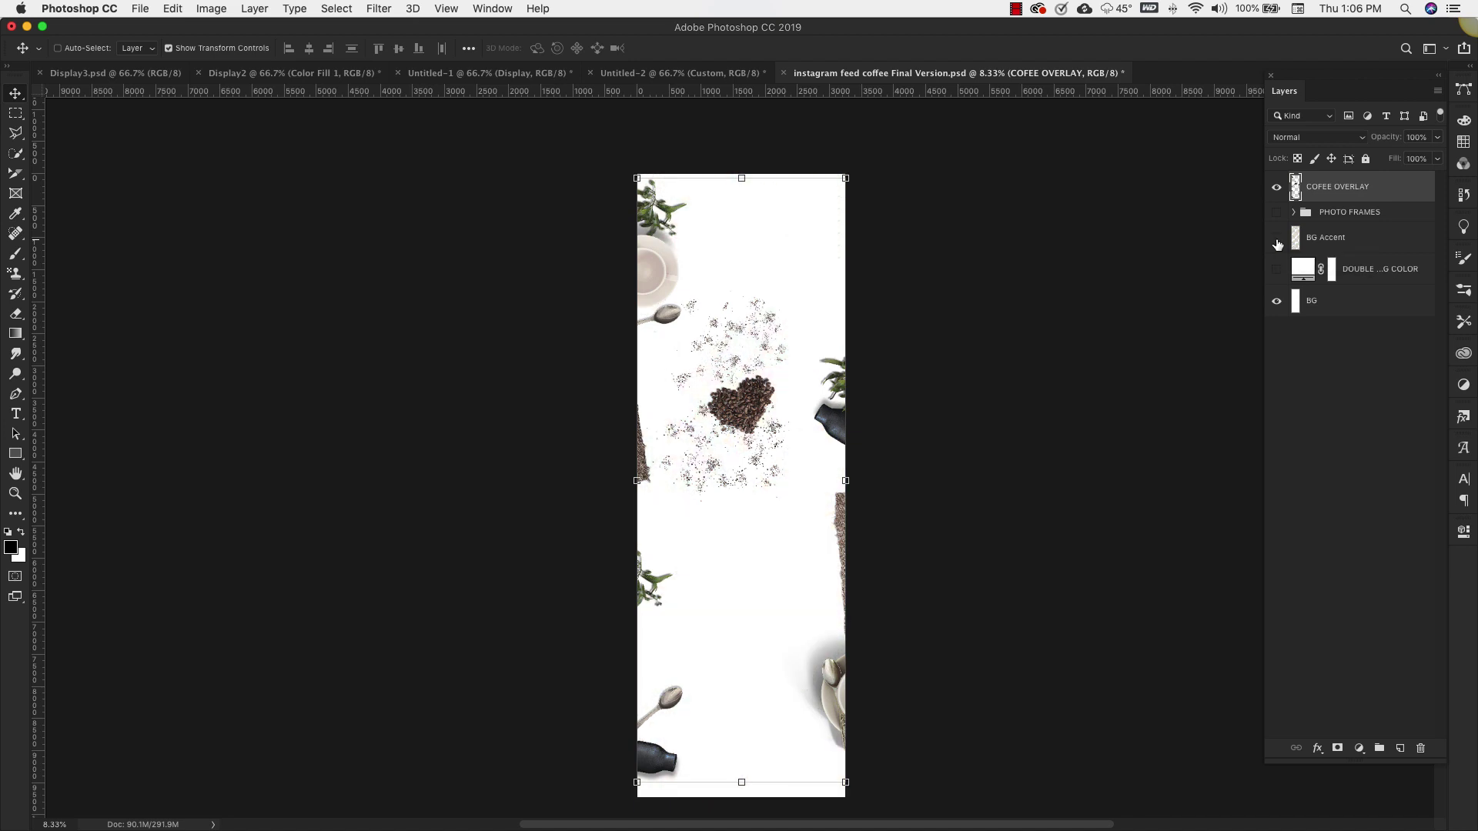
{"action": "left_click", "coordinate": [1277, 241]}
{"action": "left_click", "coordinate": [1277, 241]}
{"action": "left_click", "coordinate": [1277, 213]}
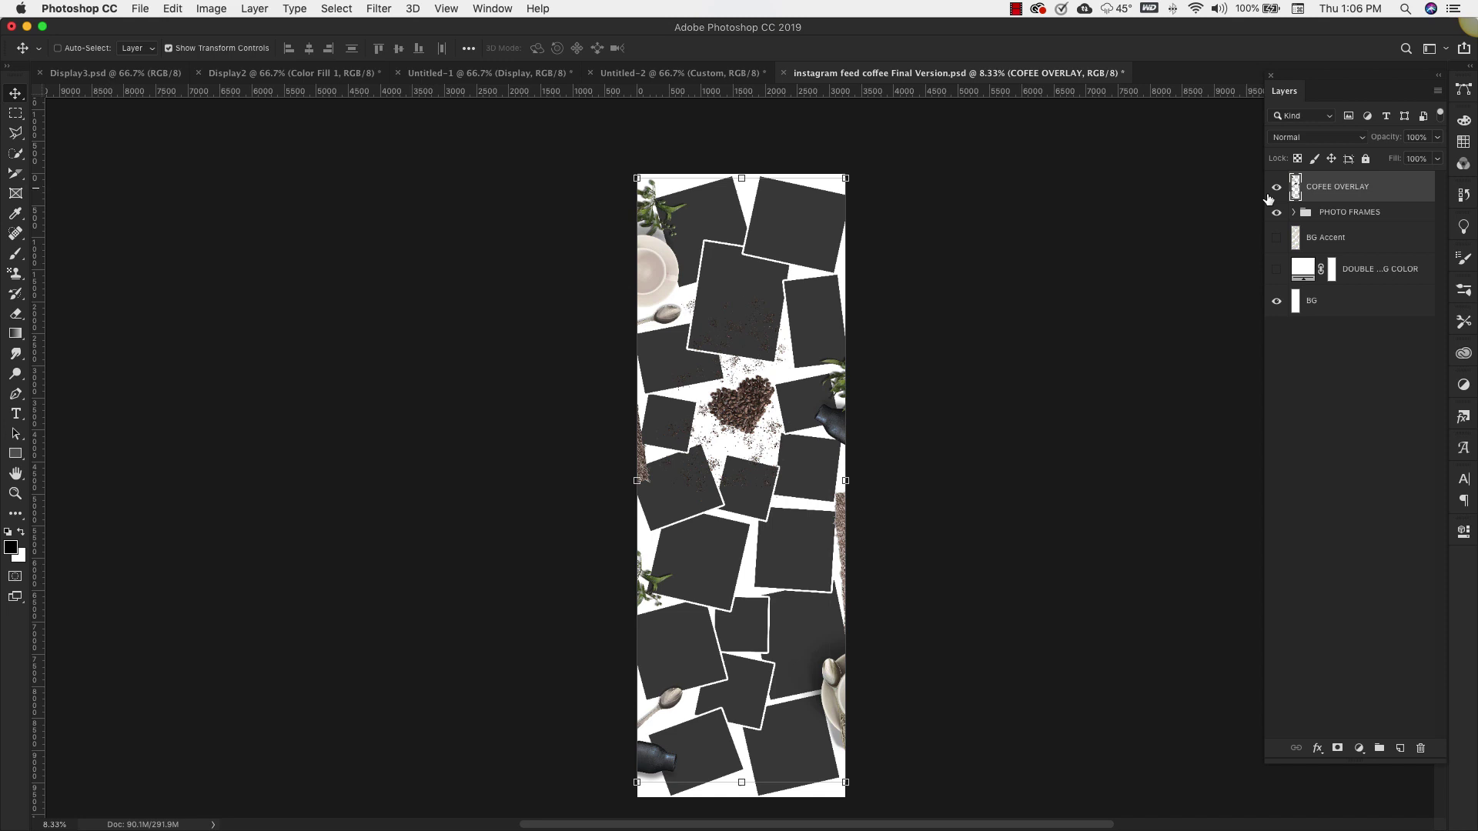
{"action": "left_click", "coordinate": [1279, 243]}
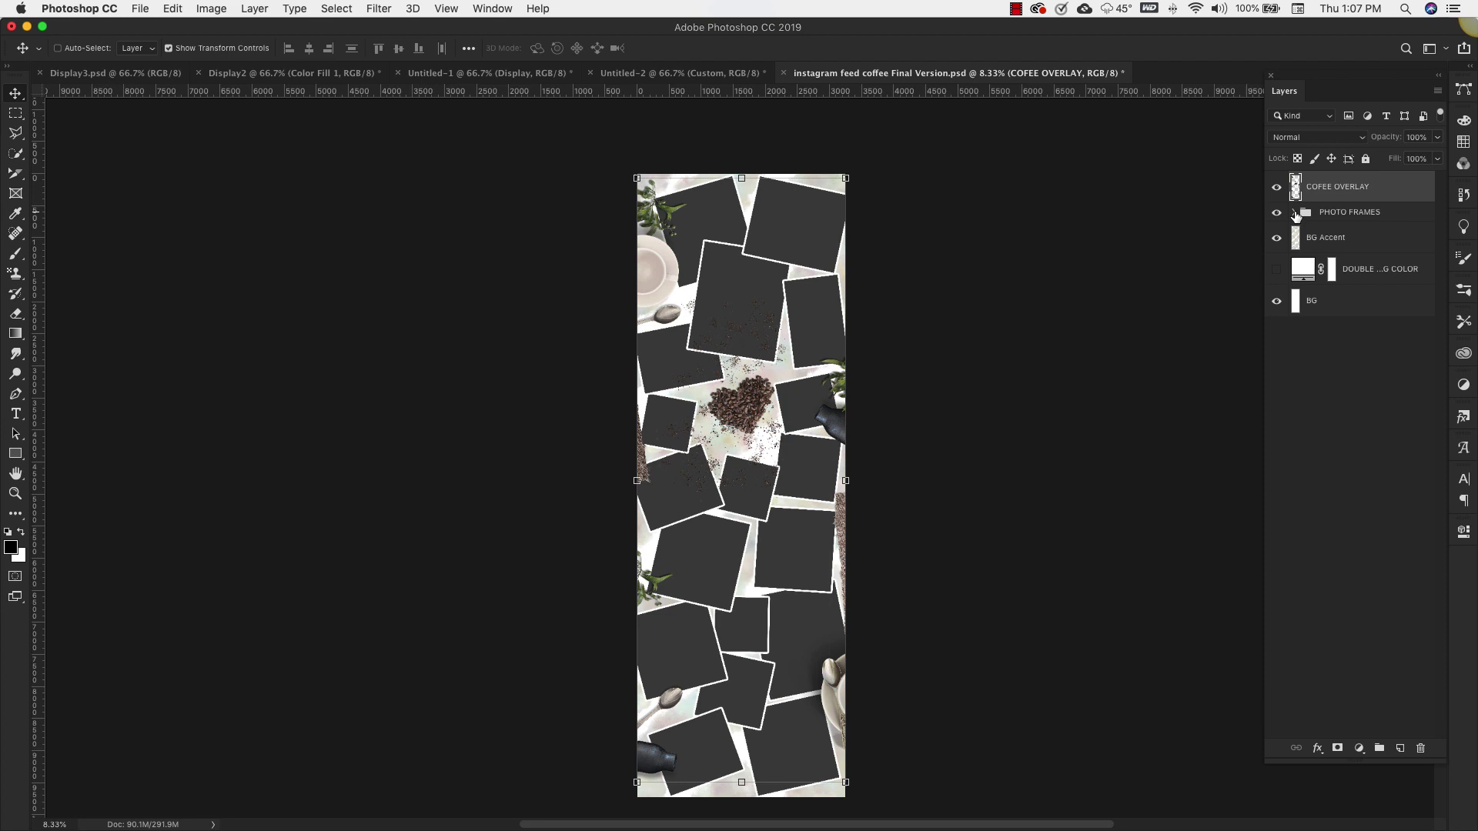
{"action": "left_click", "coordinate": [1293, 212]}
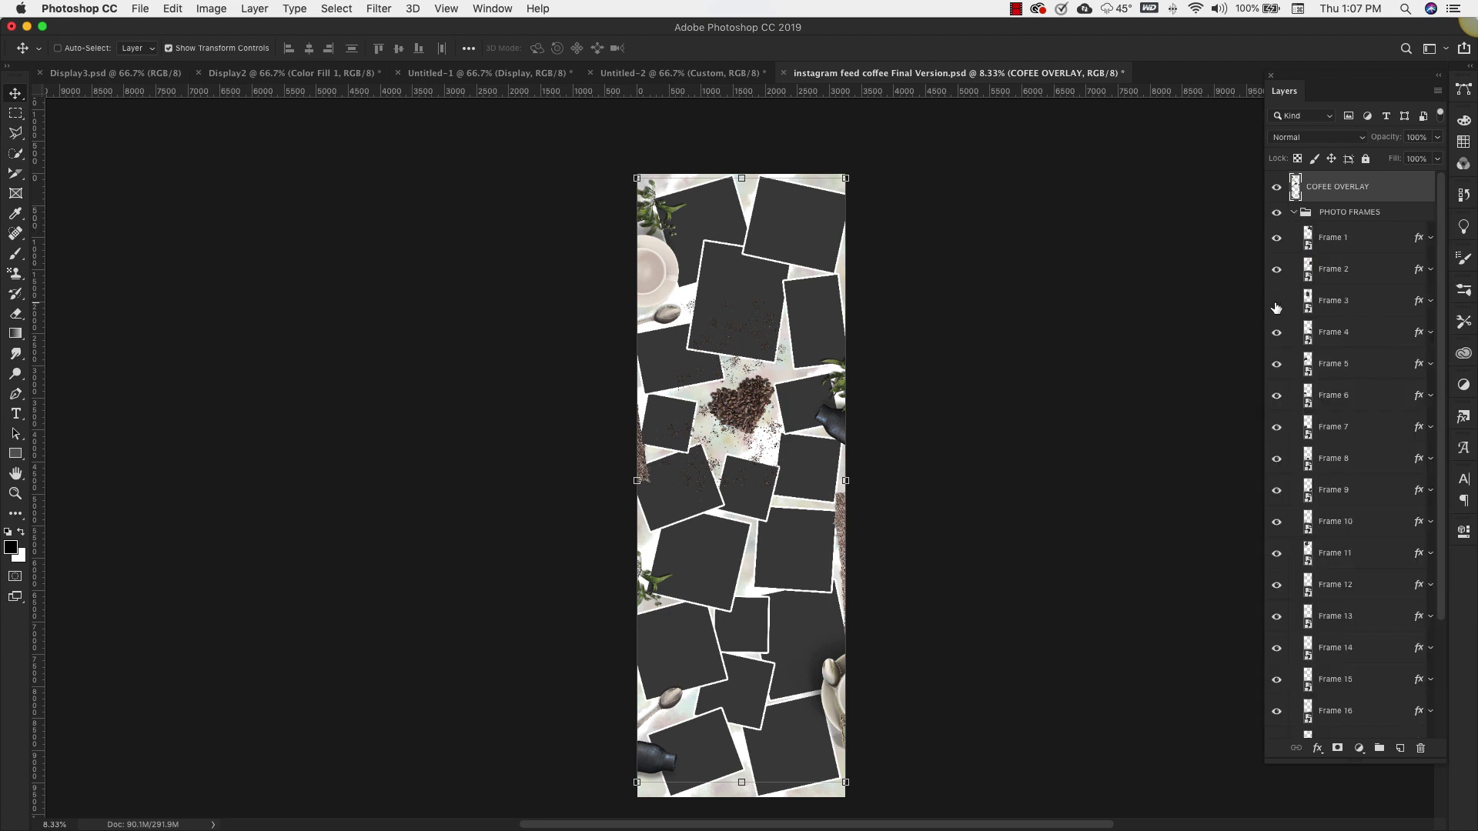
{"action": "left_click", "coordinate": [1276, 302]}
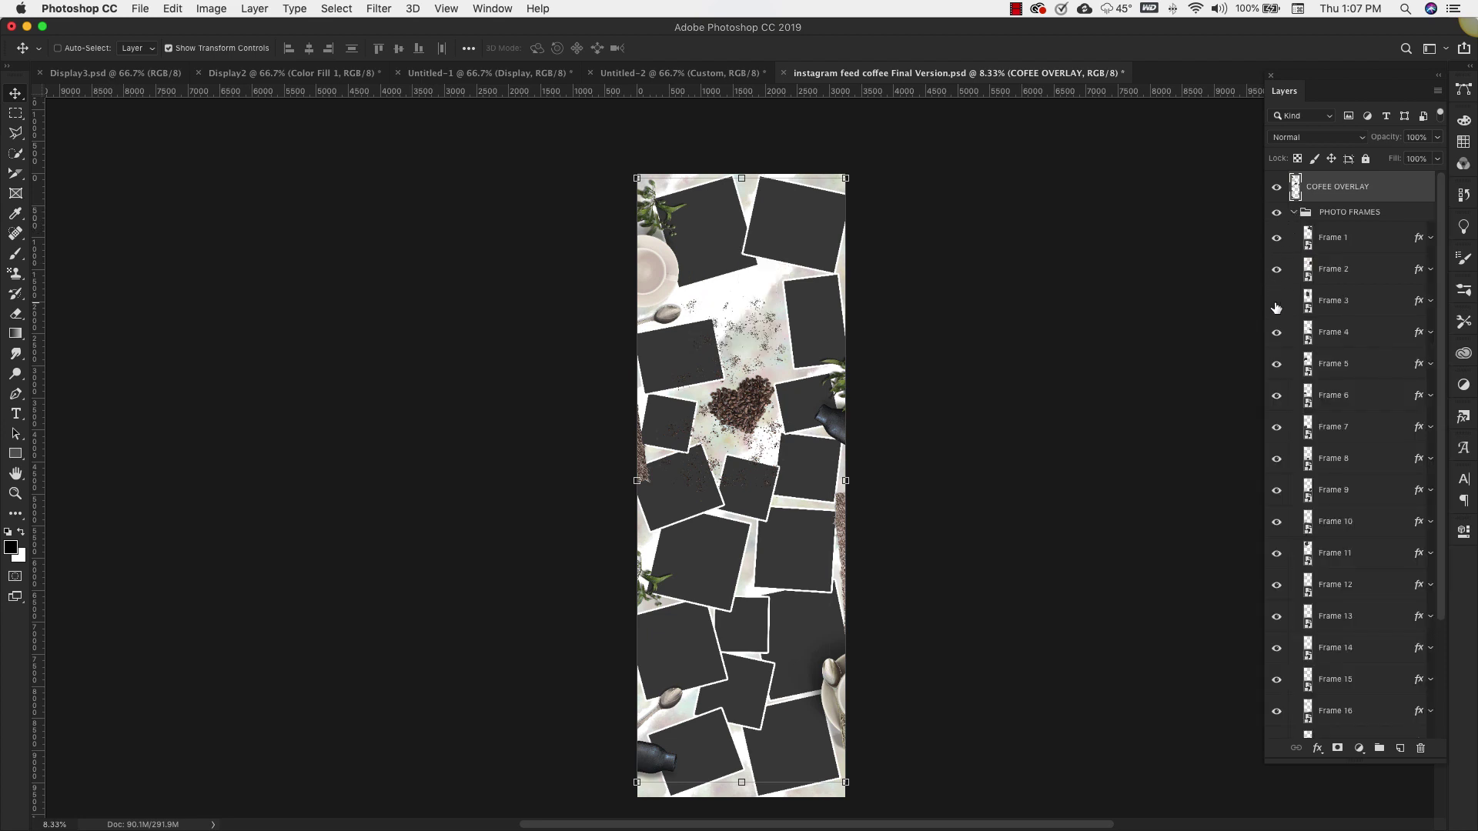
{"action": "left_click", "coordinate": [1276, 304]}
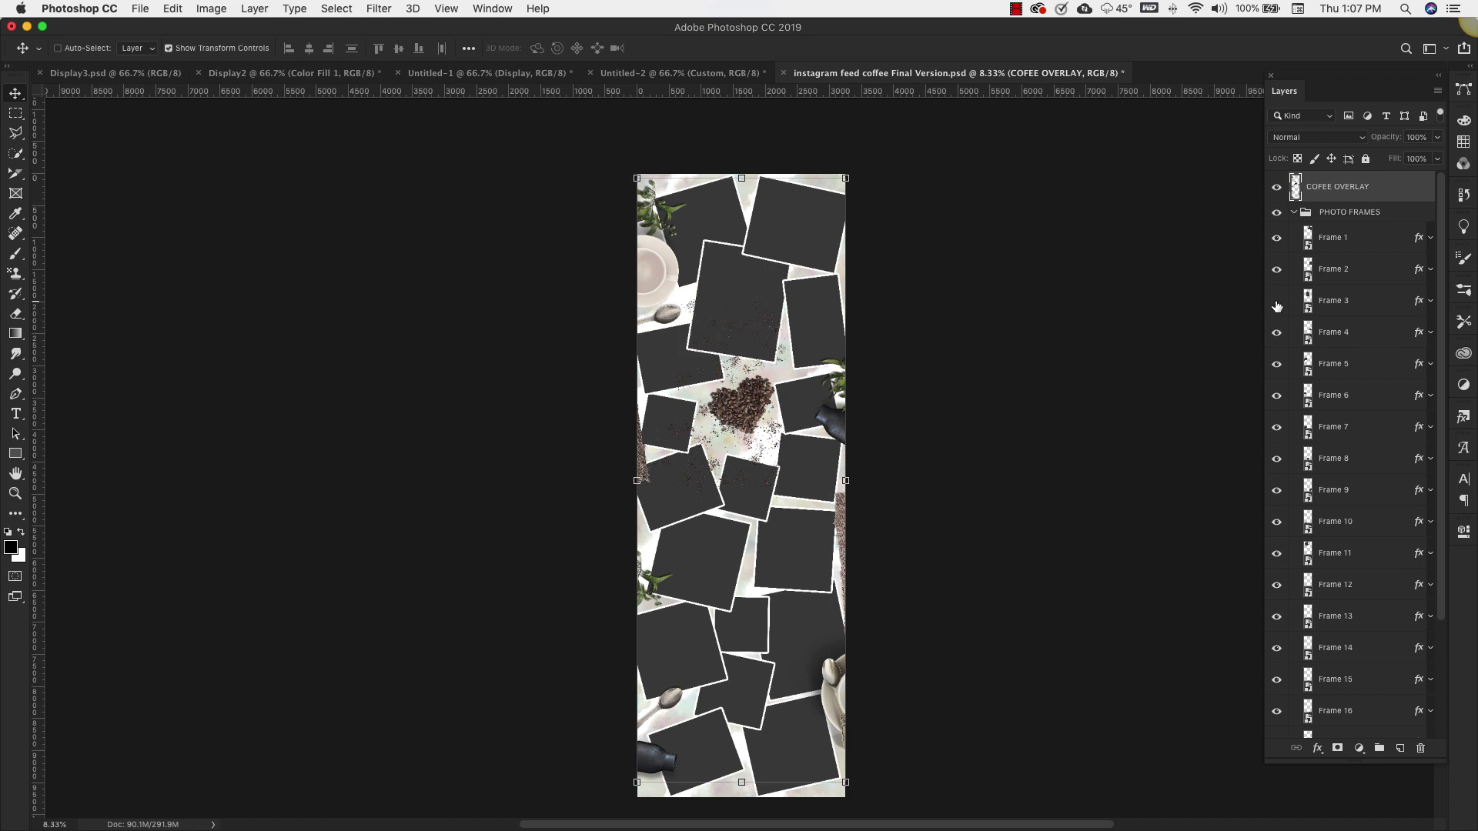
{"action": "left_click", "coordinate": [1276, 304]}
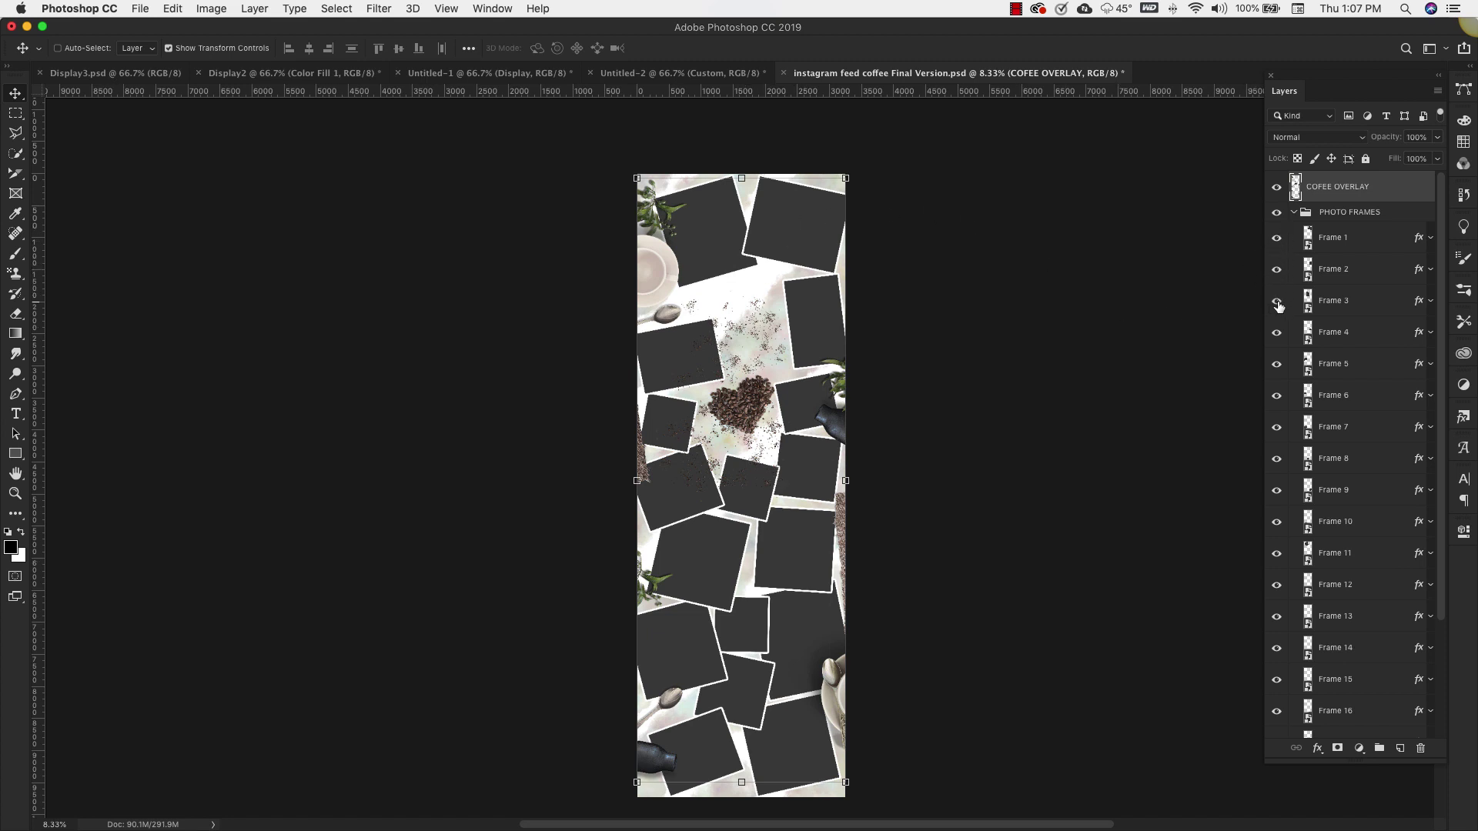
{"action": "left_click", "coordinate": [1276, 301]}
{"action": "left_click", "coordinate": [1294, 212]}
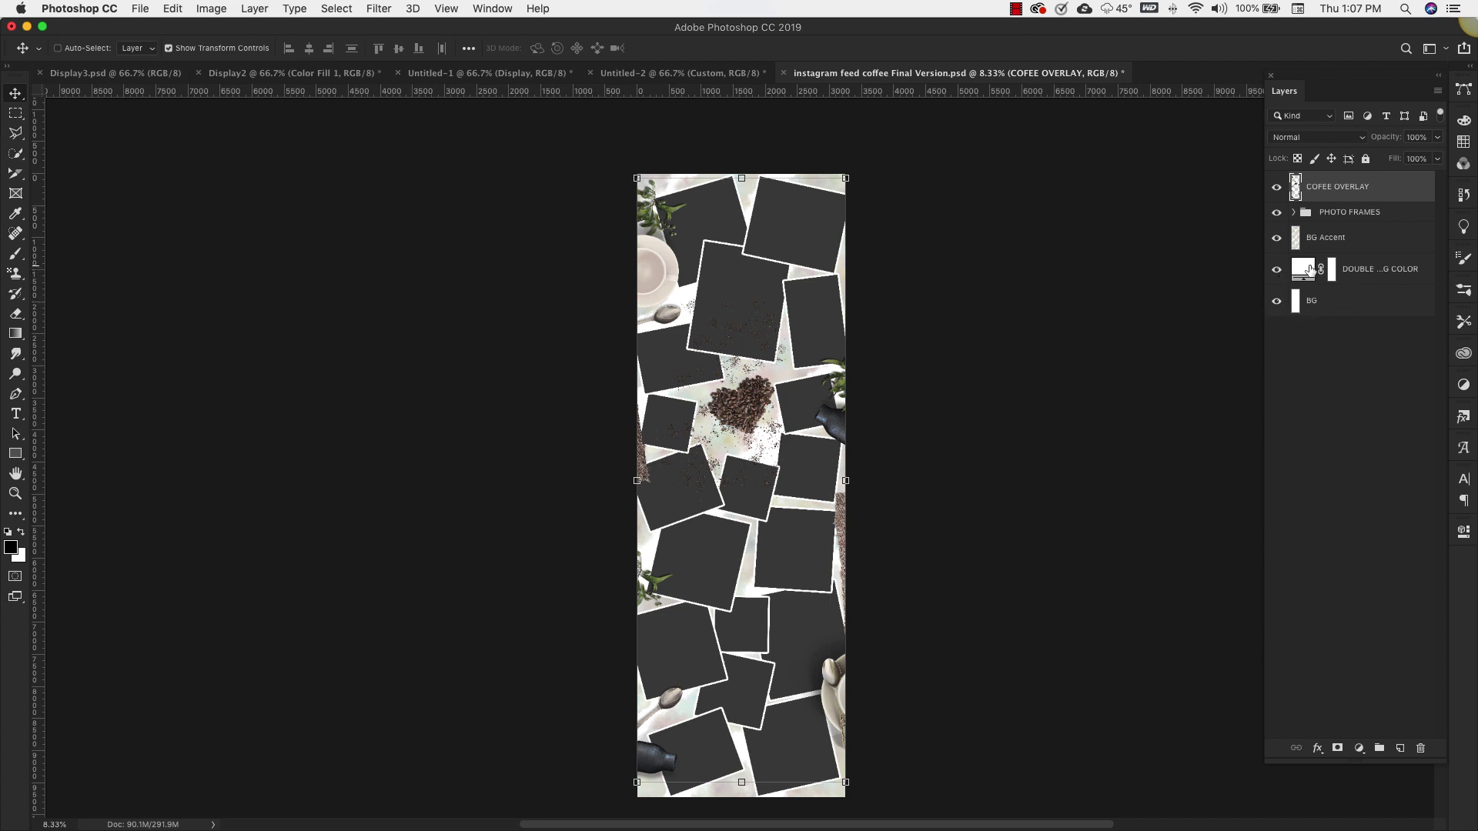
Change the background colour fill from a trial dark red to pale yellow #eee688.
{"action": "left_click", "coordinate": [1307, 270]}
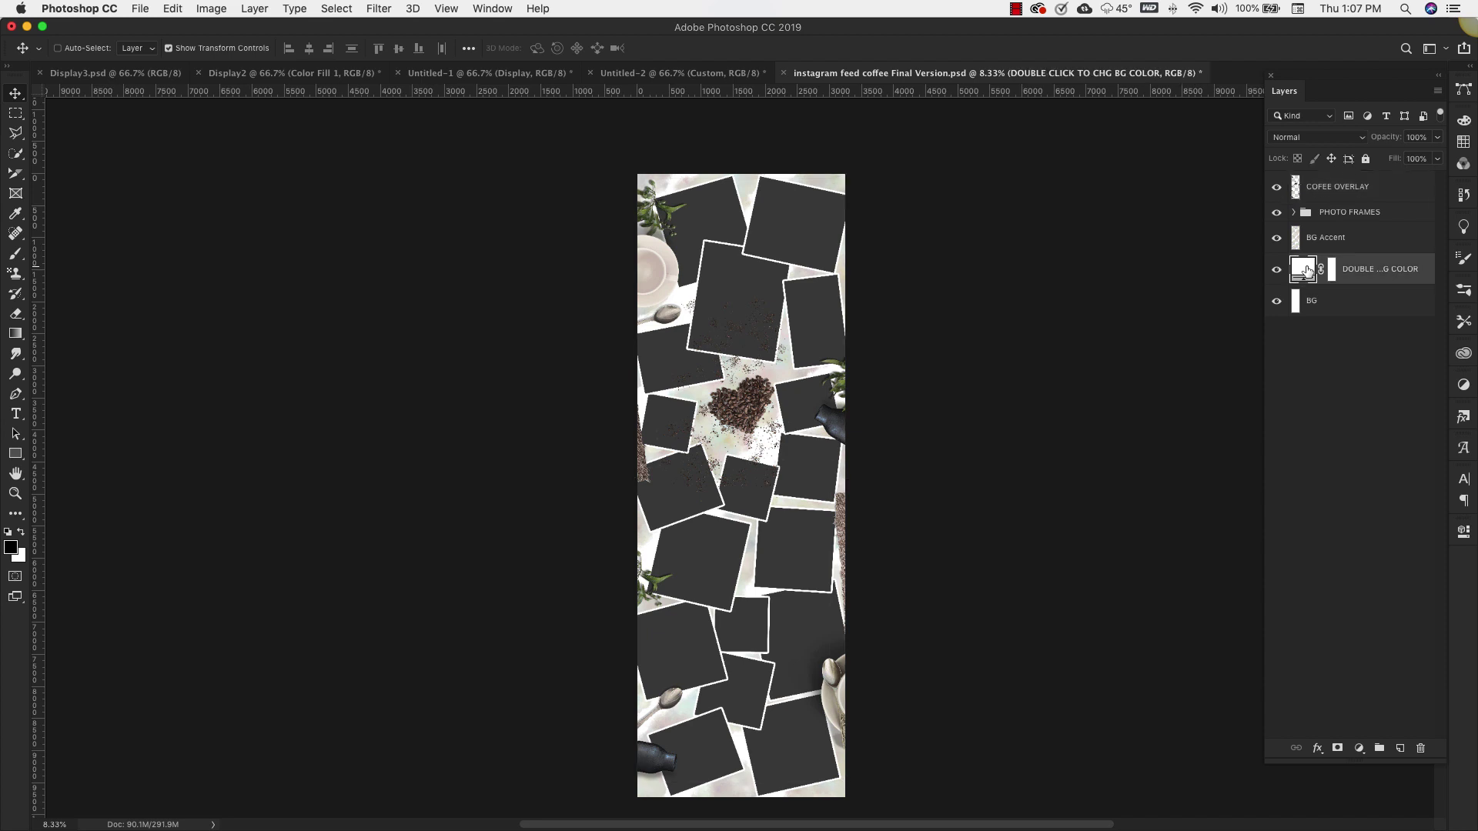
{"action": "double_click", "coordinate": [1307, 269]}
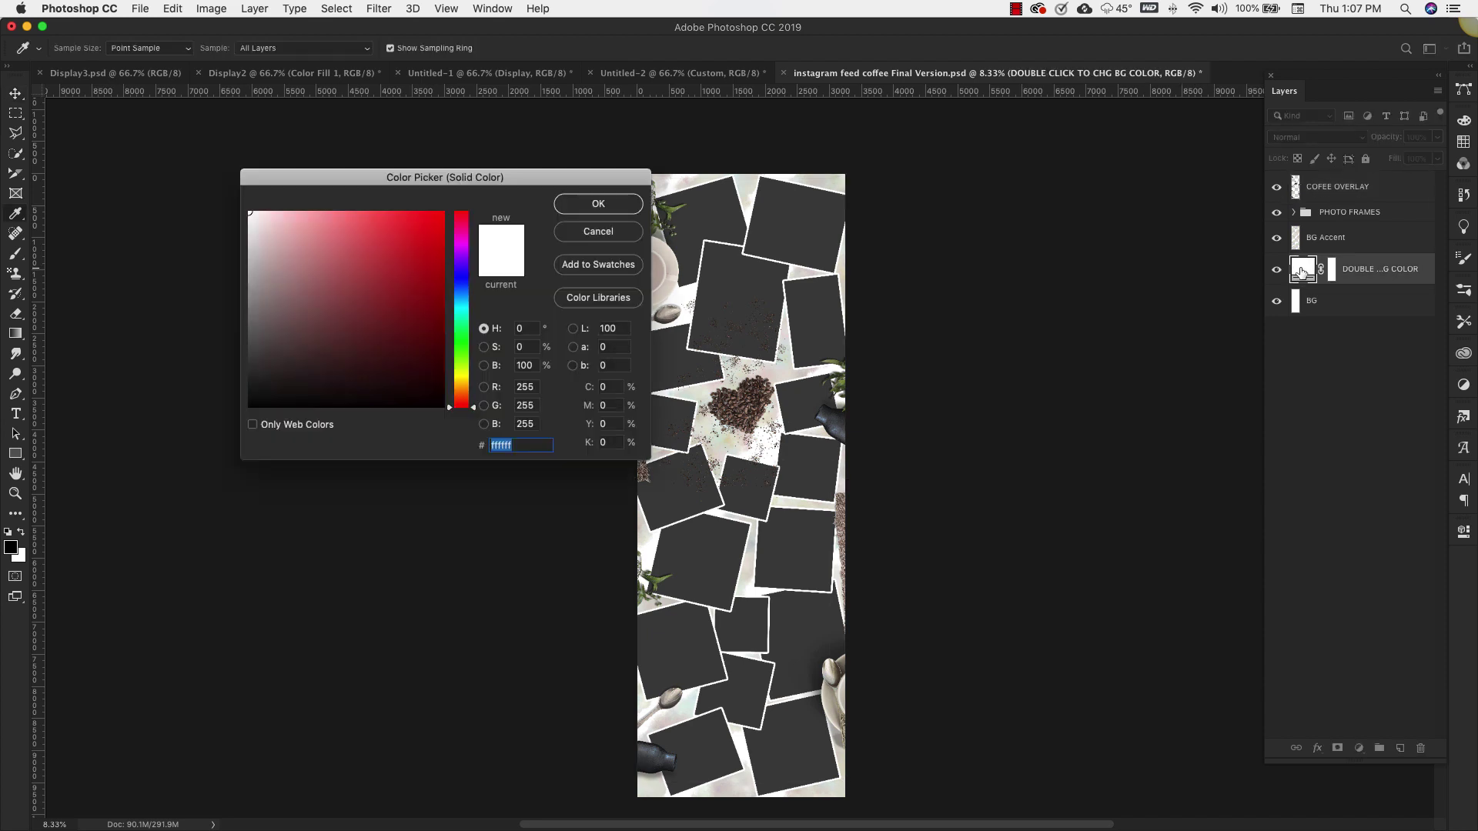
{"action": "left_click", "coordinate": [420, 279]}
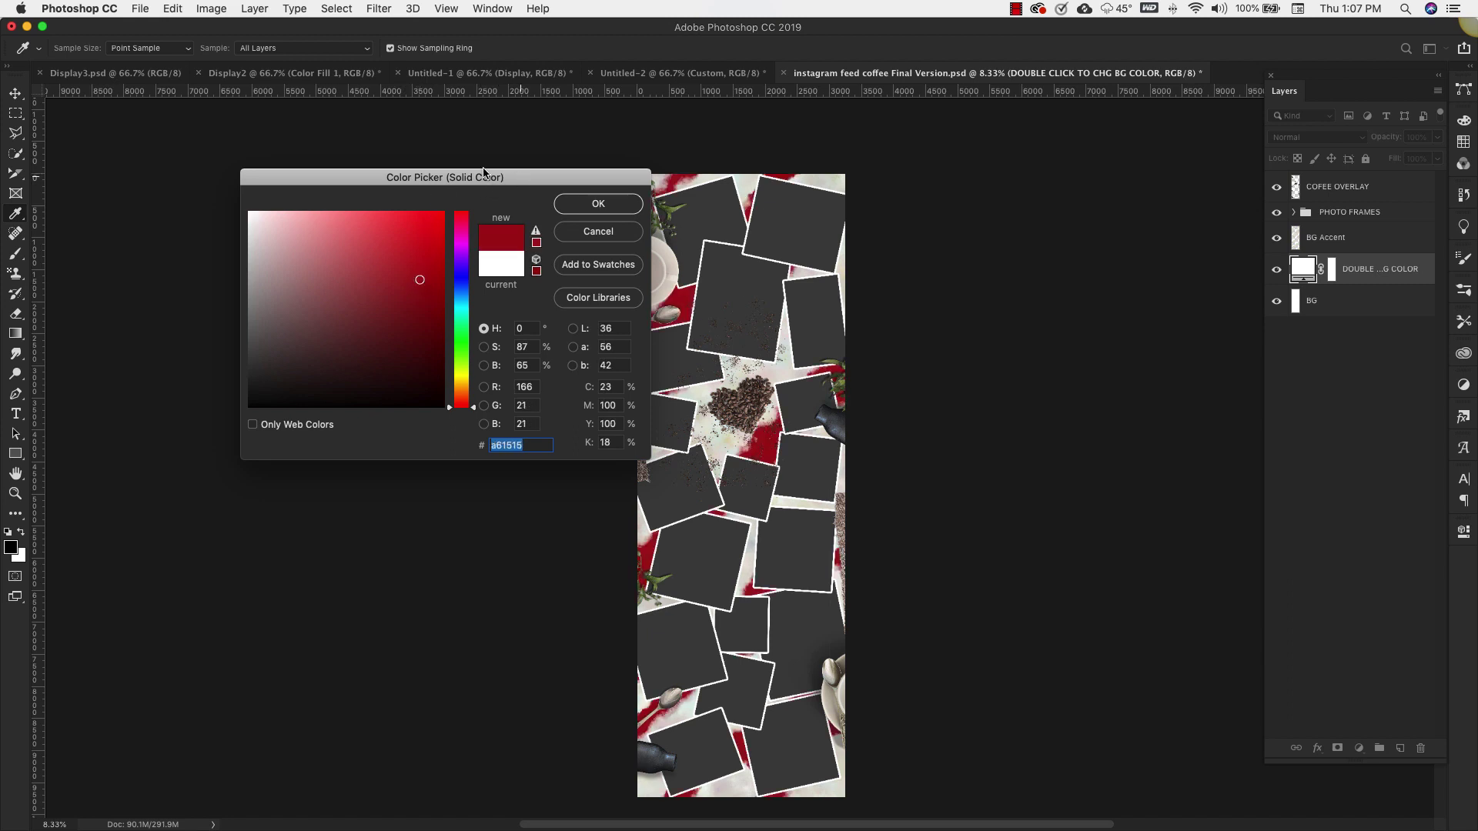
{"action": "left_click_drag", "start_coordinate": [483, 173], "coordinate": [367, 130]}
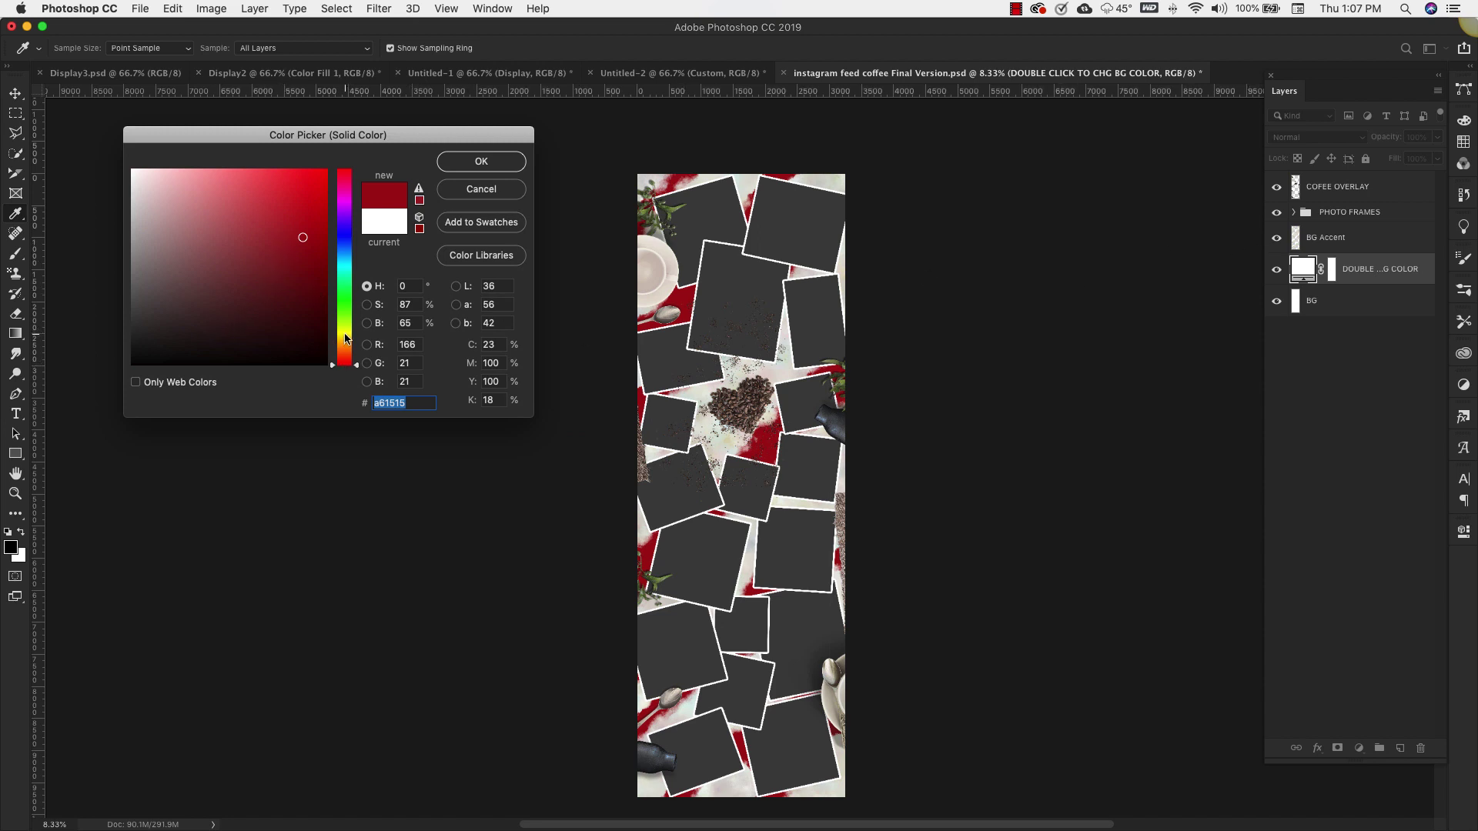
{"action": "left_click", "coordinate": [344, 336]}
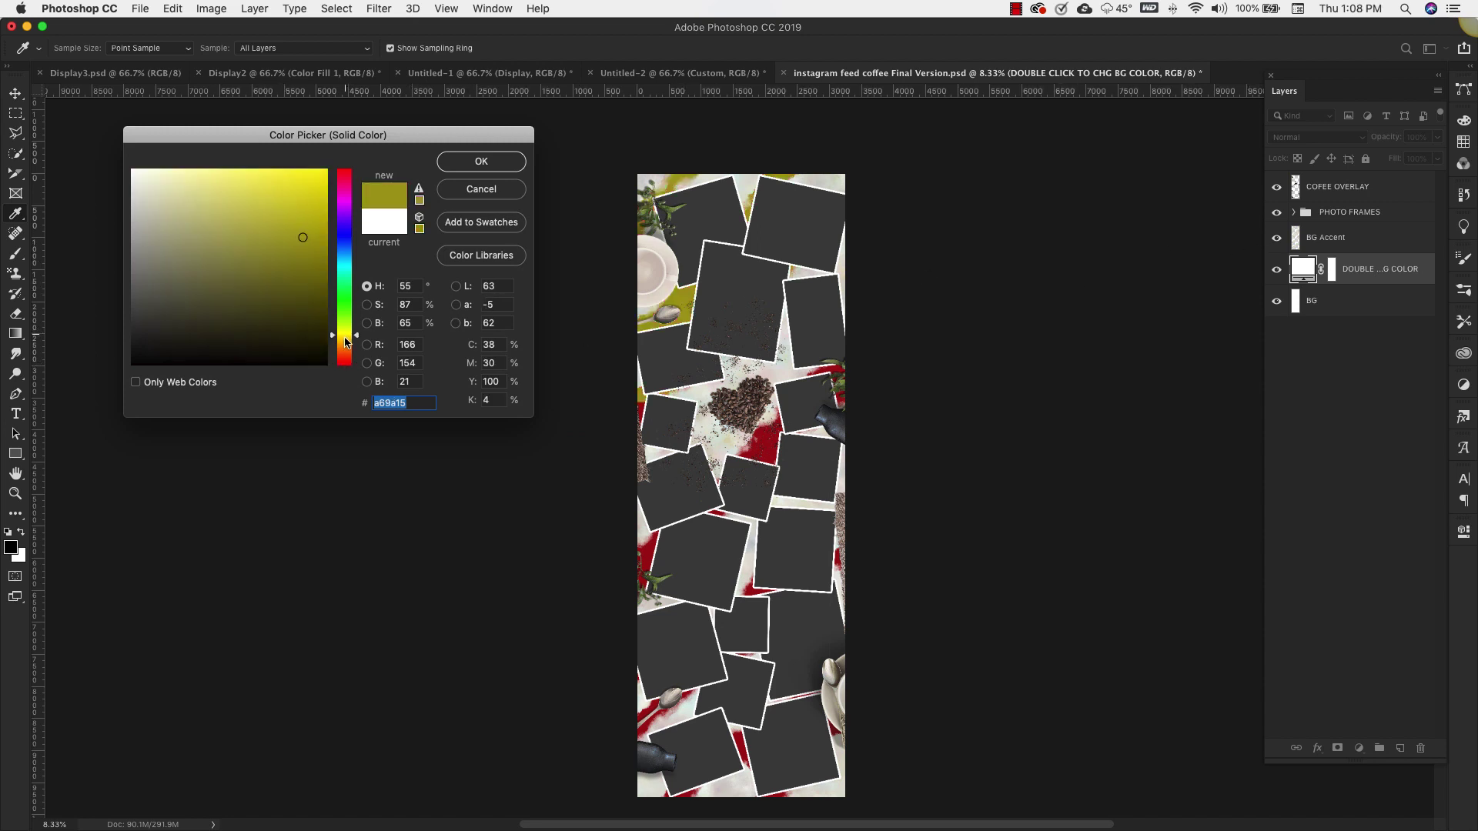
{"action": "left_click", "coordinate": [215, 181]}
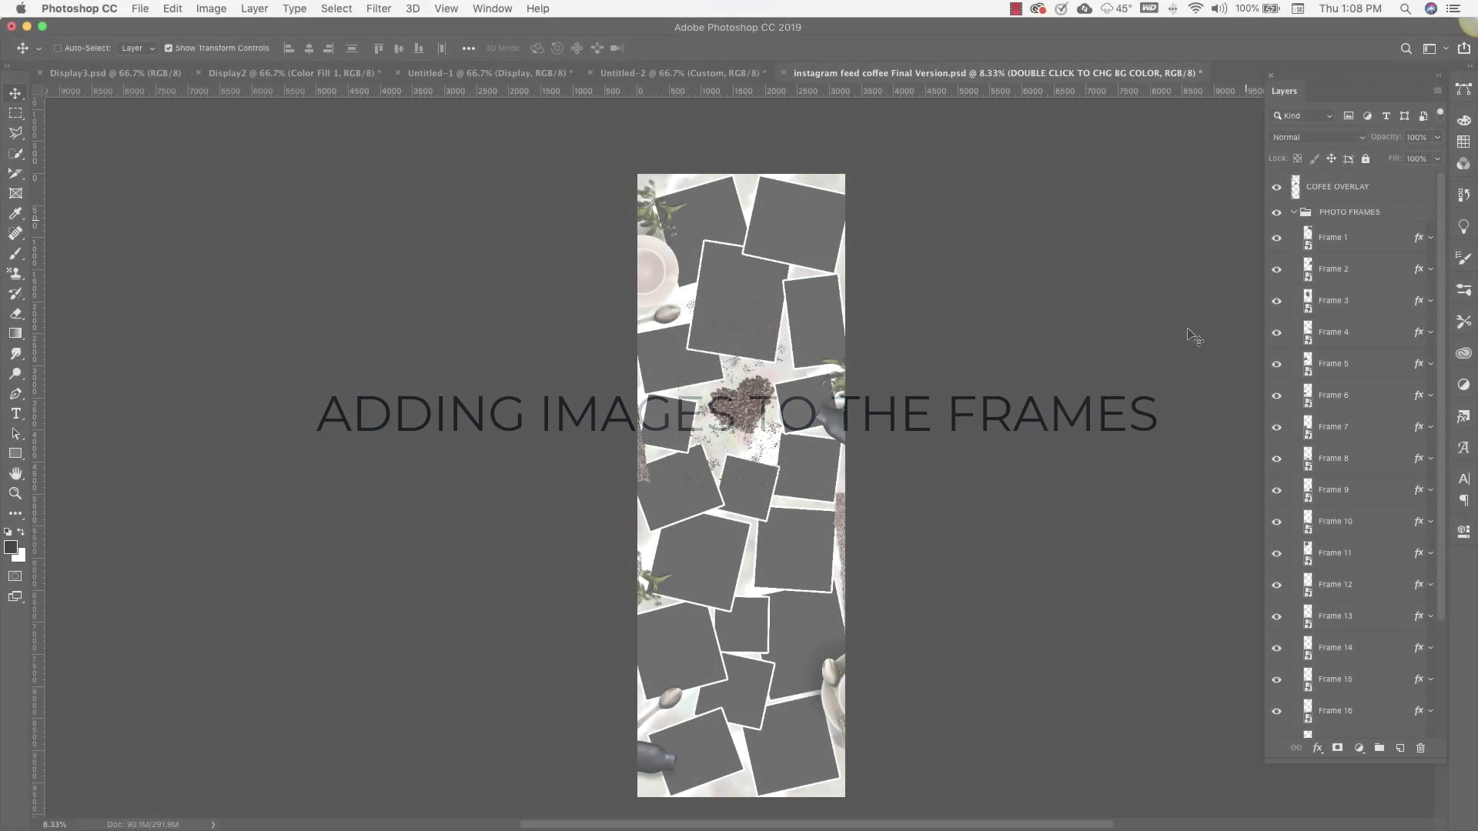
Select the Frame 1 layer inside the expanded PHOTO FRAMES group.
{"action": "left_click", "coordinate": [1383, 241]}
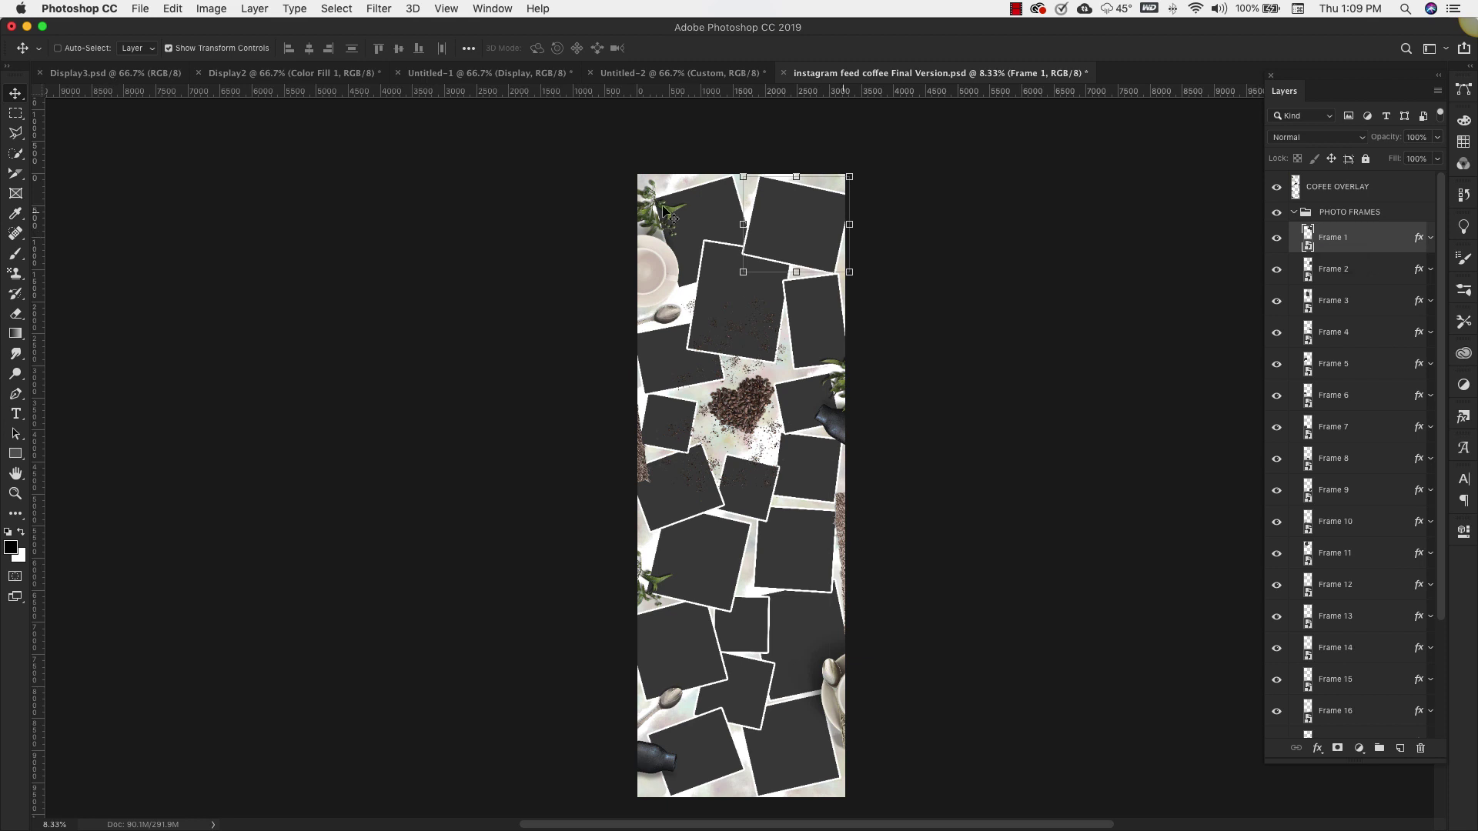
Open Frame 1's contents and embed the man-drinking-coffee photo from IG FEED PHOTOS.
{"action": "double_click", "coordinate": [1307, 240]}
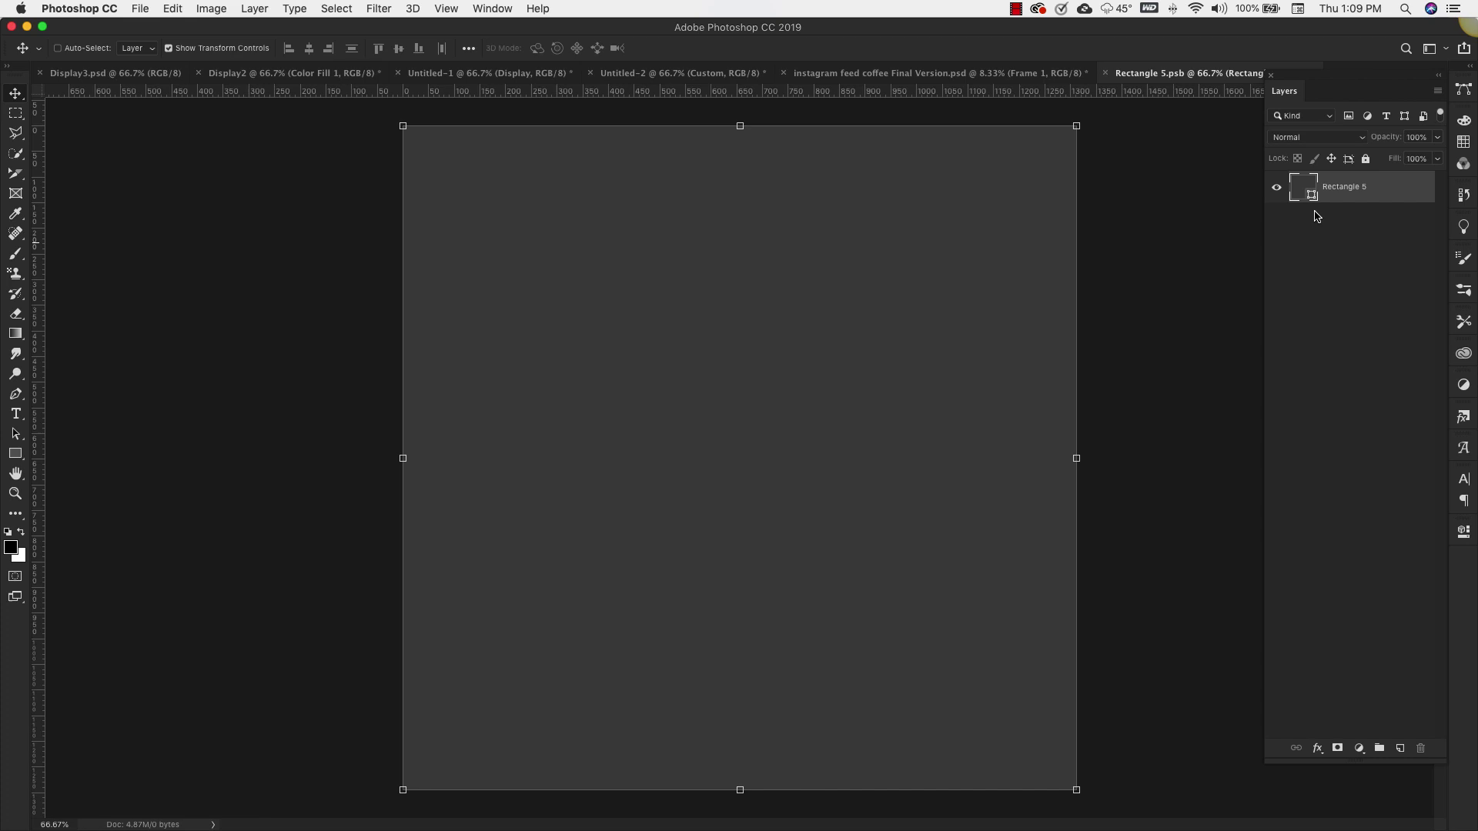
{"action": "left_click", "coordinate": [139, 10]}
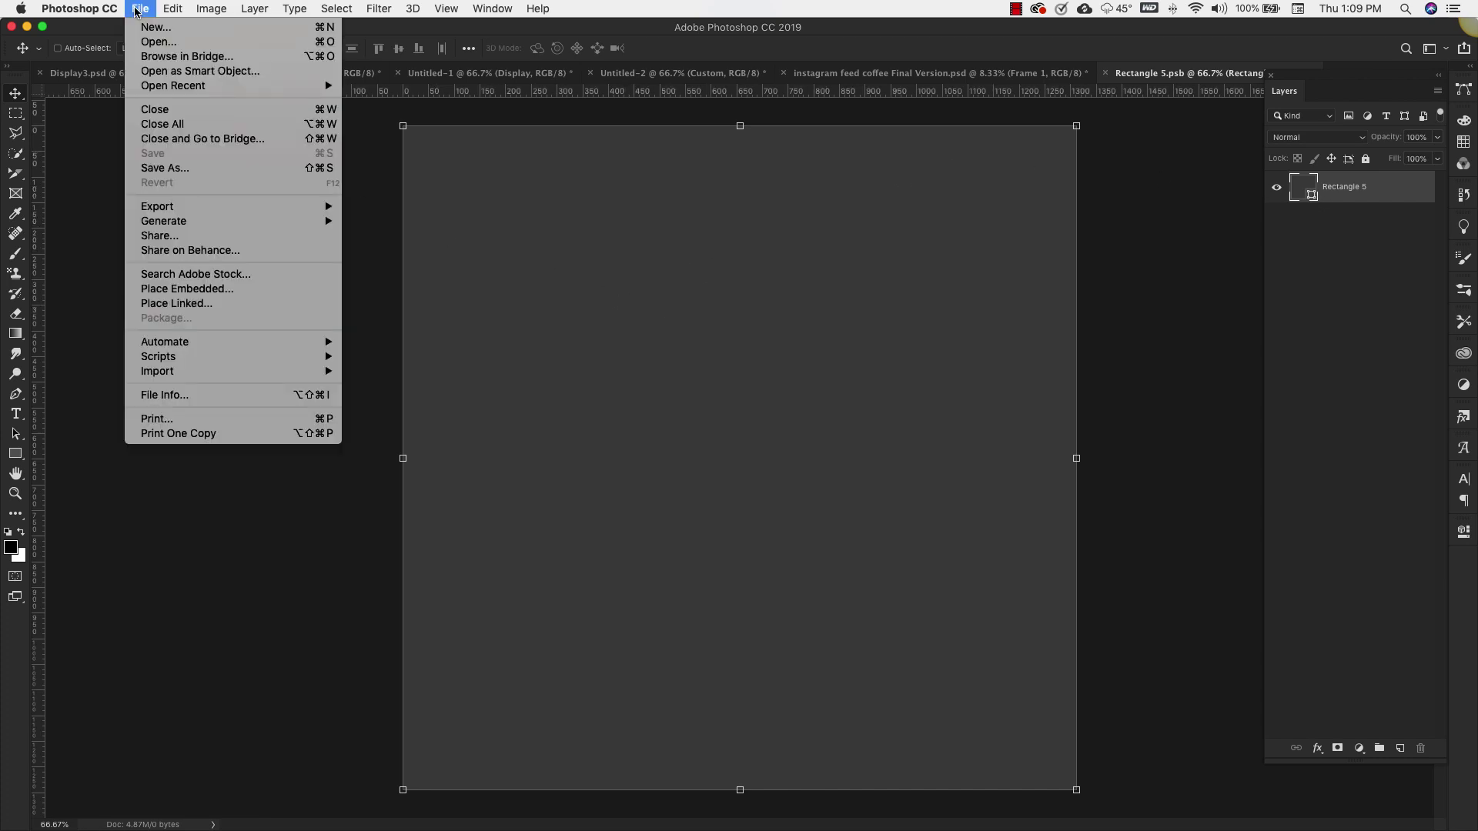
{"action": "left_click", "coordinate": [178, 290]}
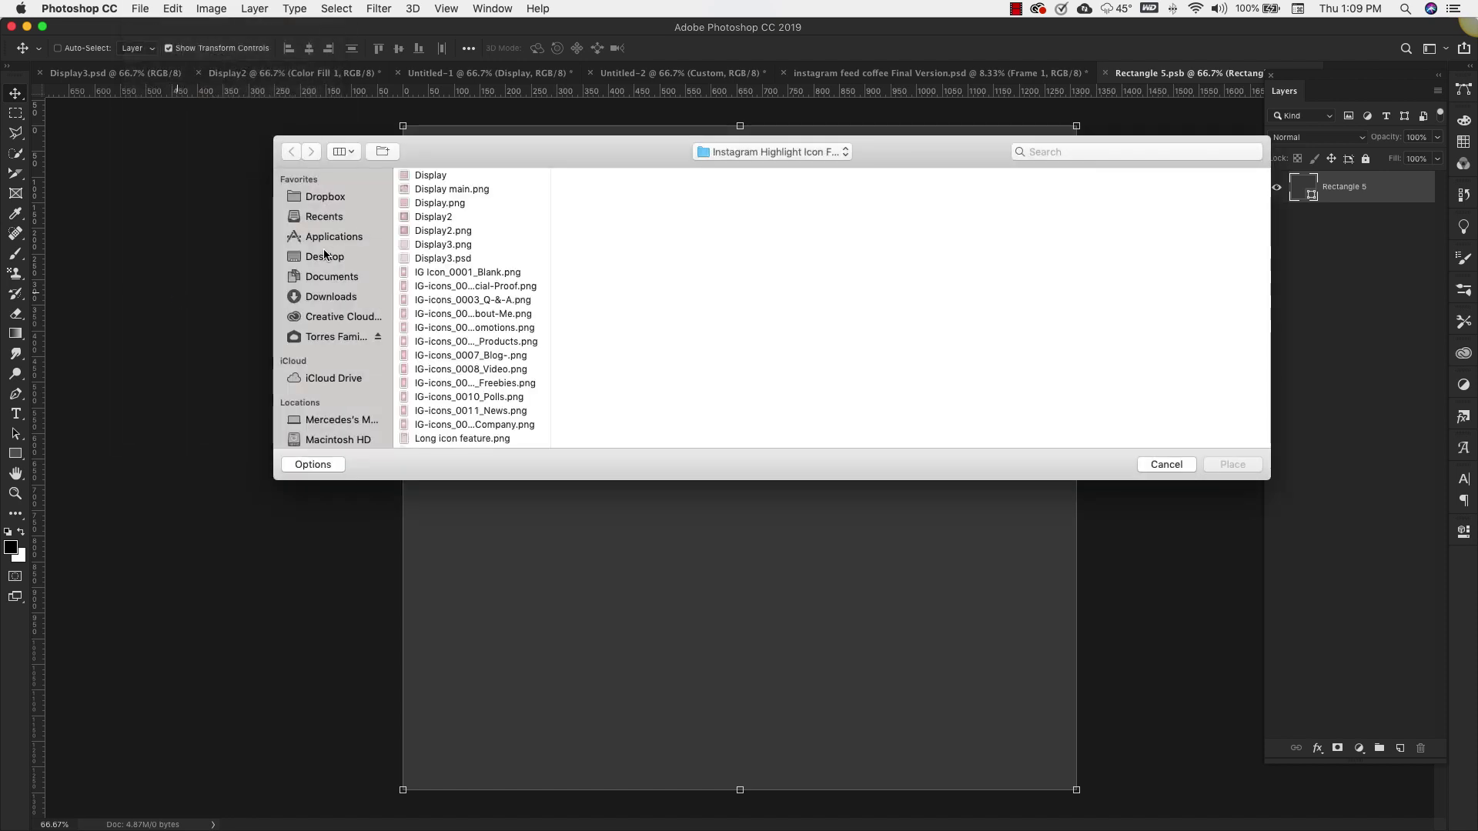
{"action": "left_click", "coordinate": [326, 261]}
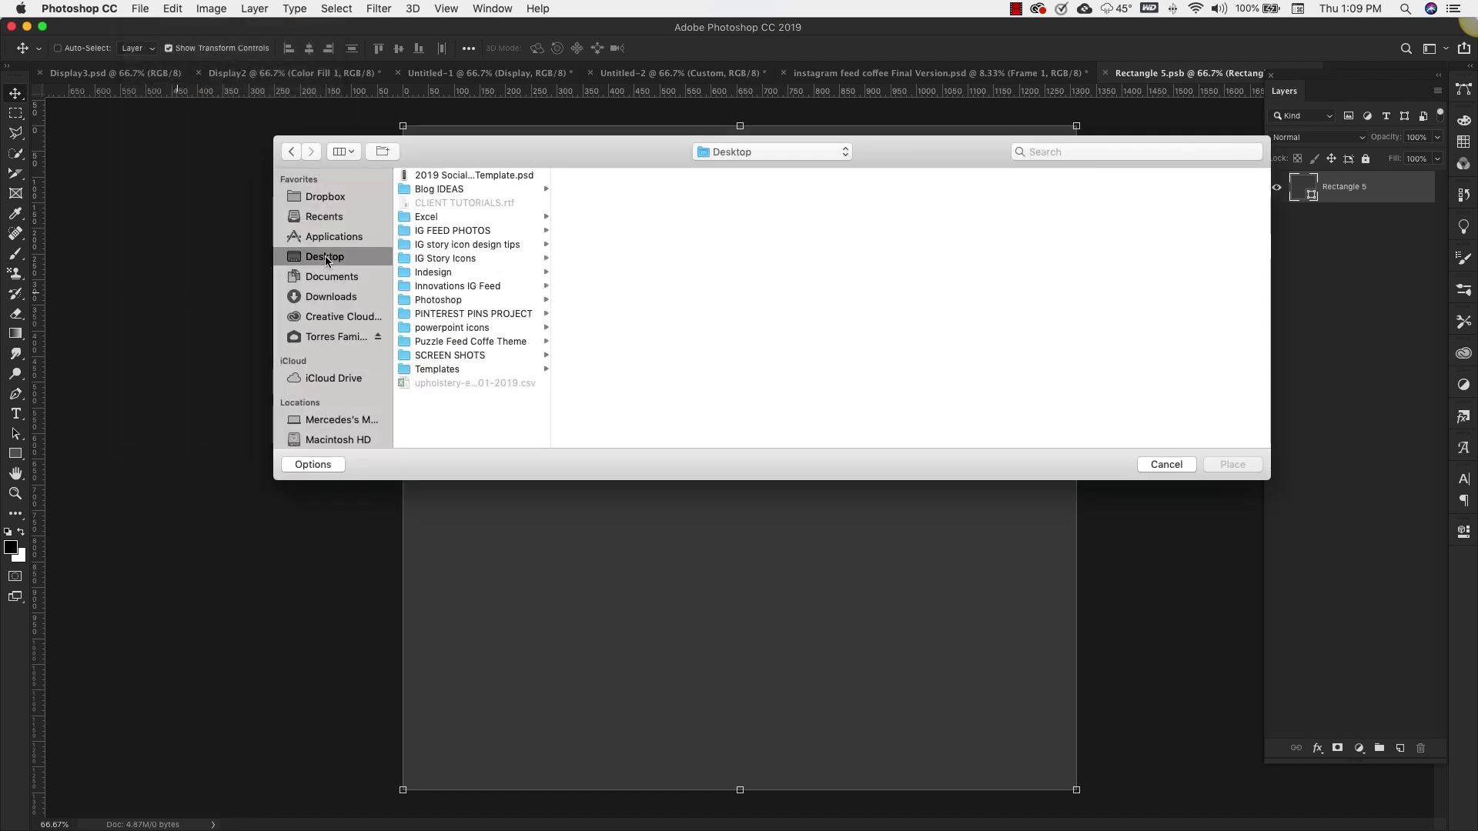
{"action": "left_click", "coordinate": [437, 230]}
{"action": "left_click", "coordinate": [579, 189]}
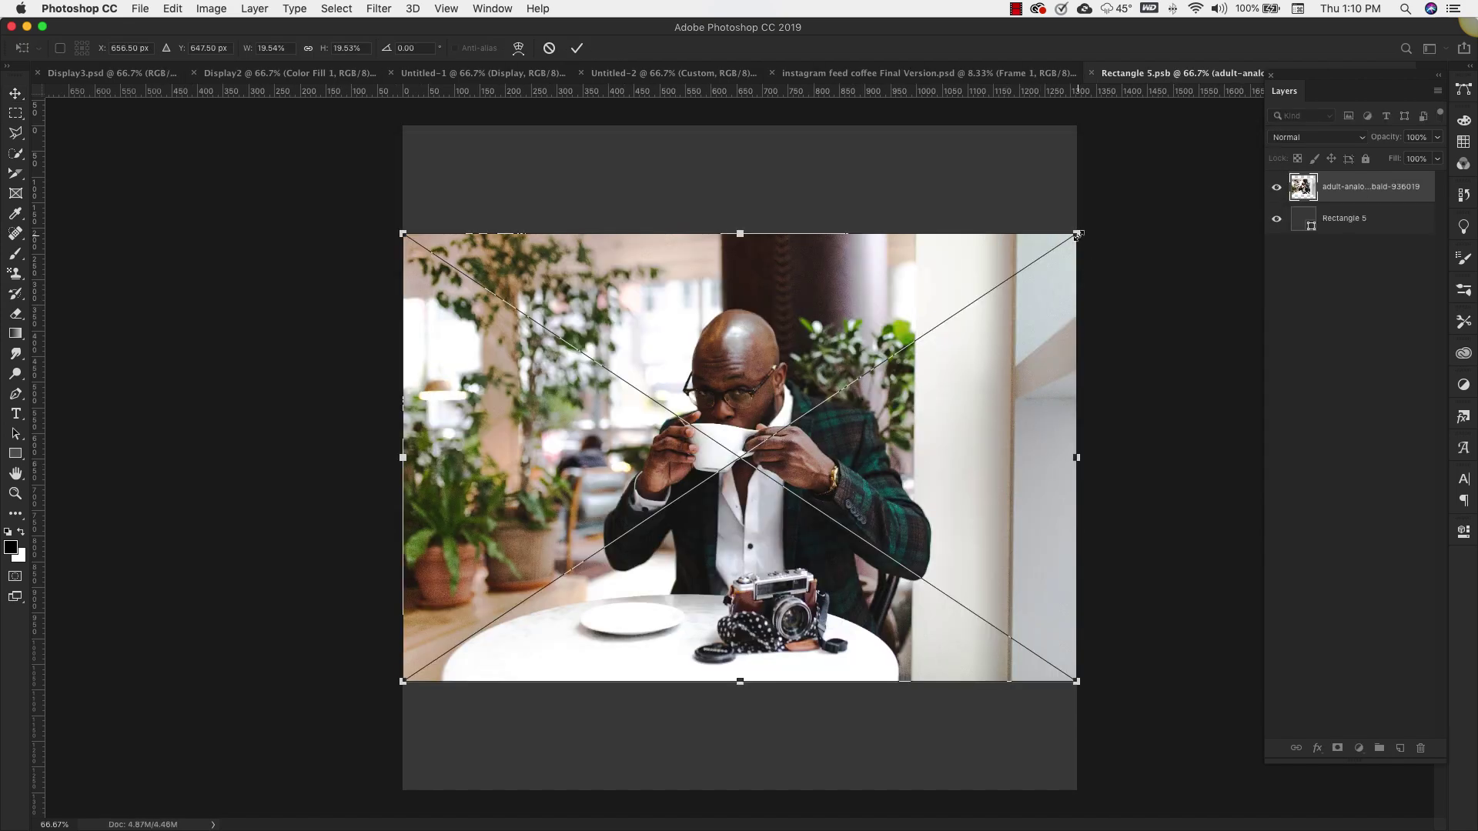
Scale the photo to cover the whole frame, commit it, and save Rectangle 5.psb.
{"action": "left_click_drag", "start_coordinate": [1077, 235], "coordinate": [1211, 43]}
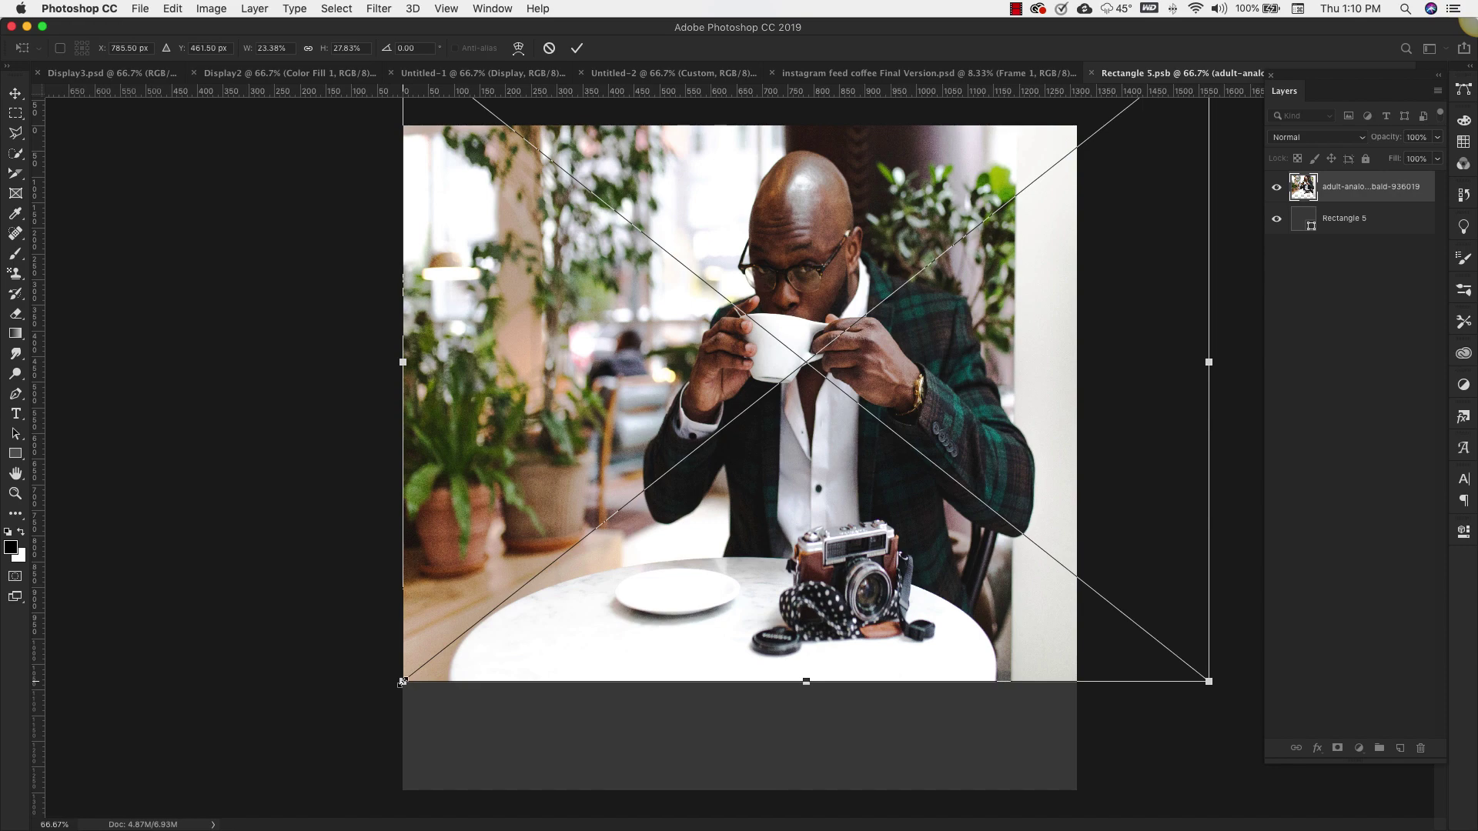
{"action": "left_click_drag", "start_coordinate": [401, 682], "coordinate": [238, 797]}
{"action": "key", "text": "Return"}
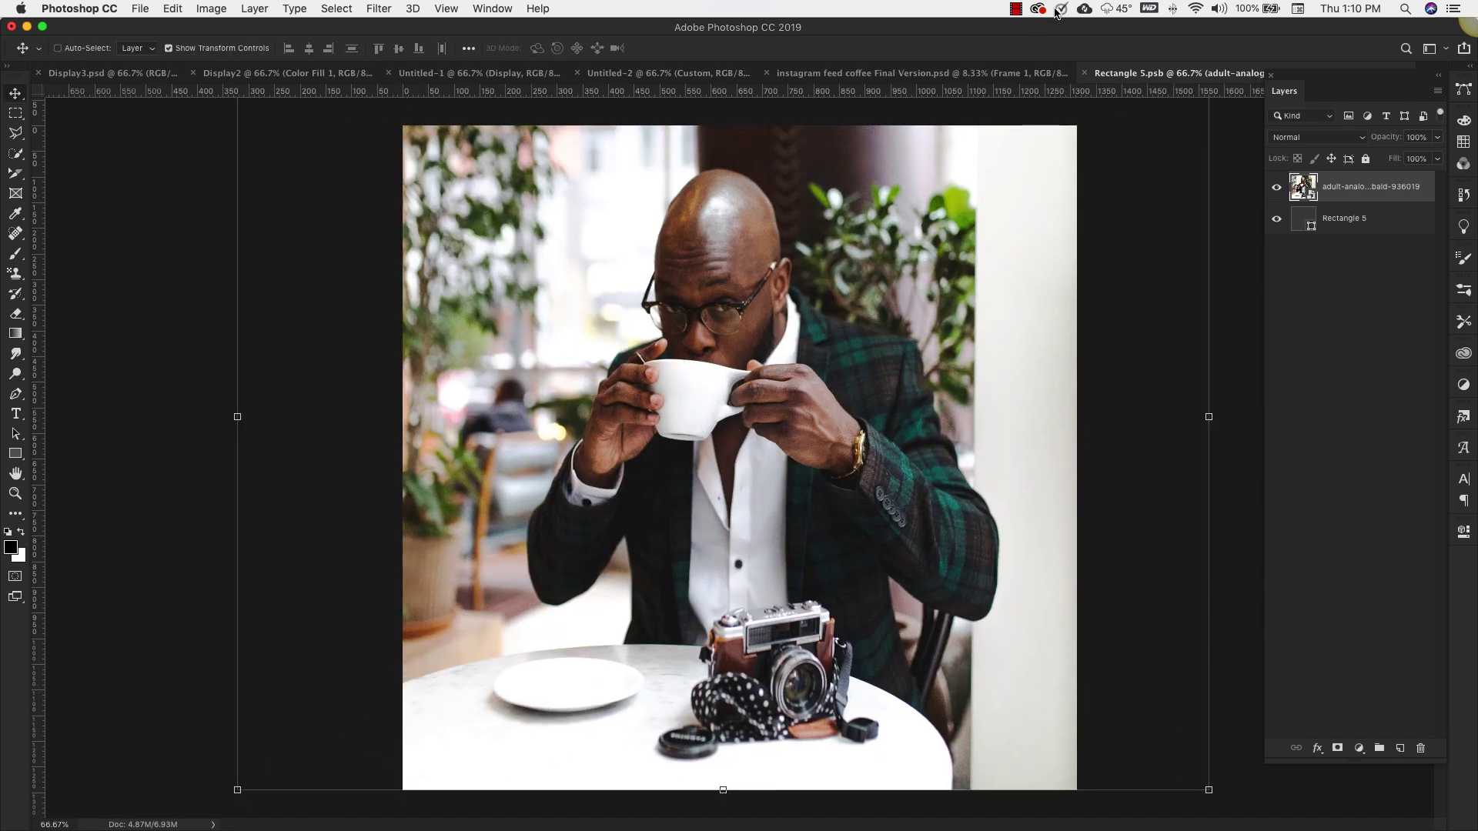
{"action": "left_click", "coordinate": [1084, 74]}
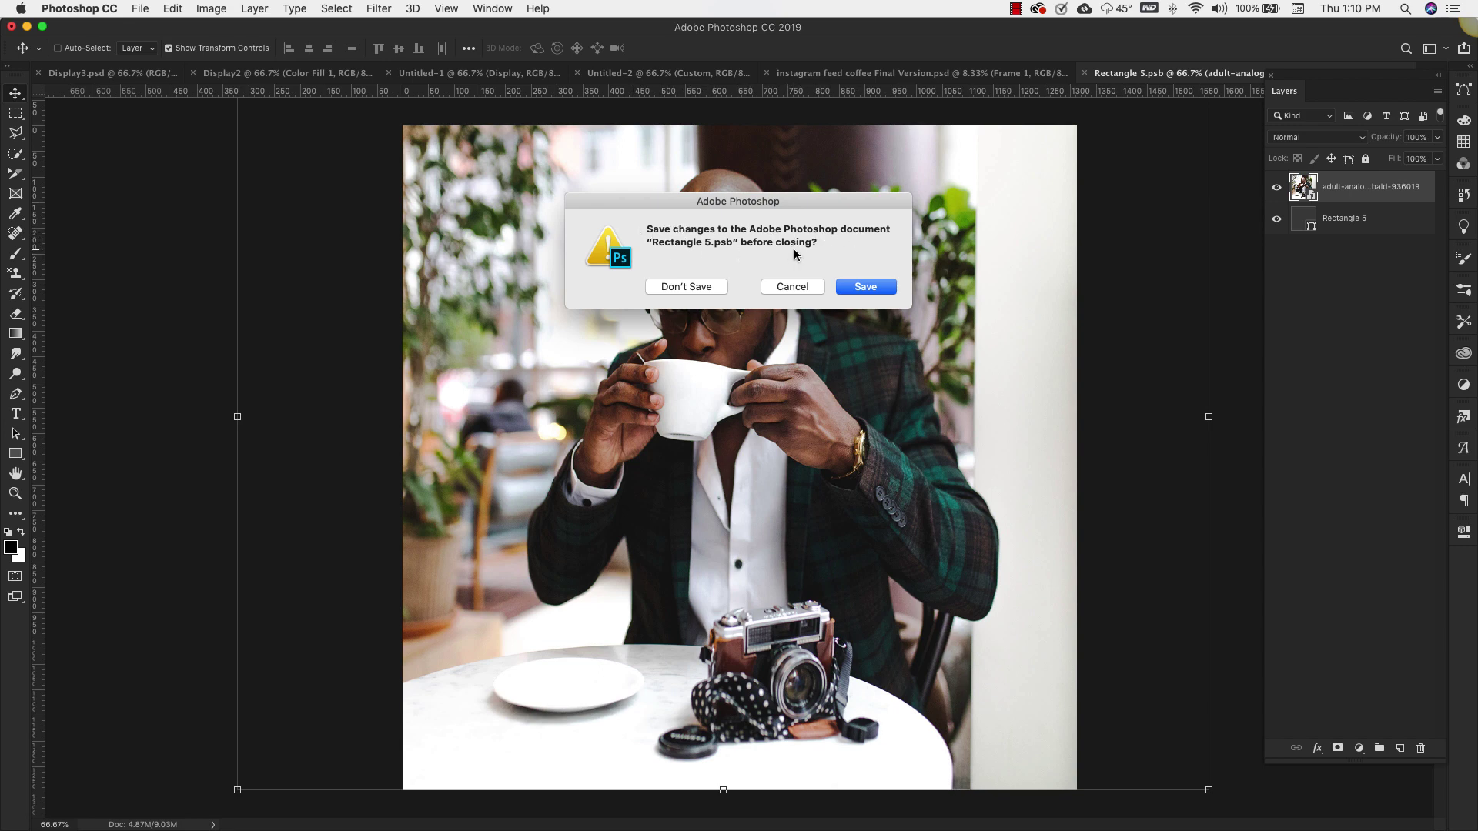
{"action": "left_click", "coordinate": [866, 287]}
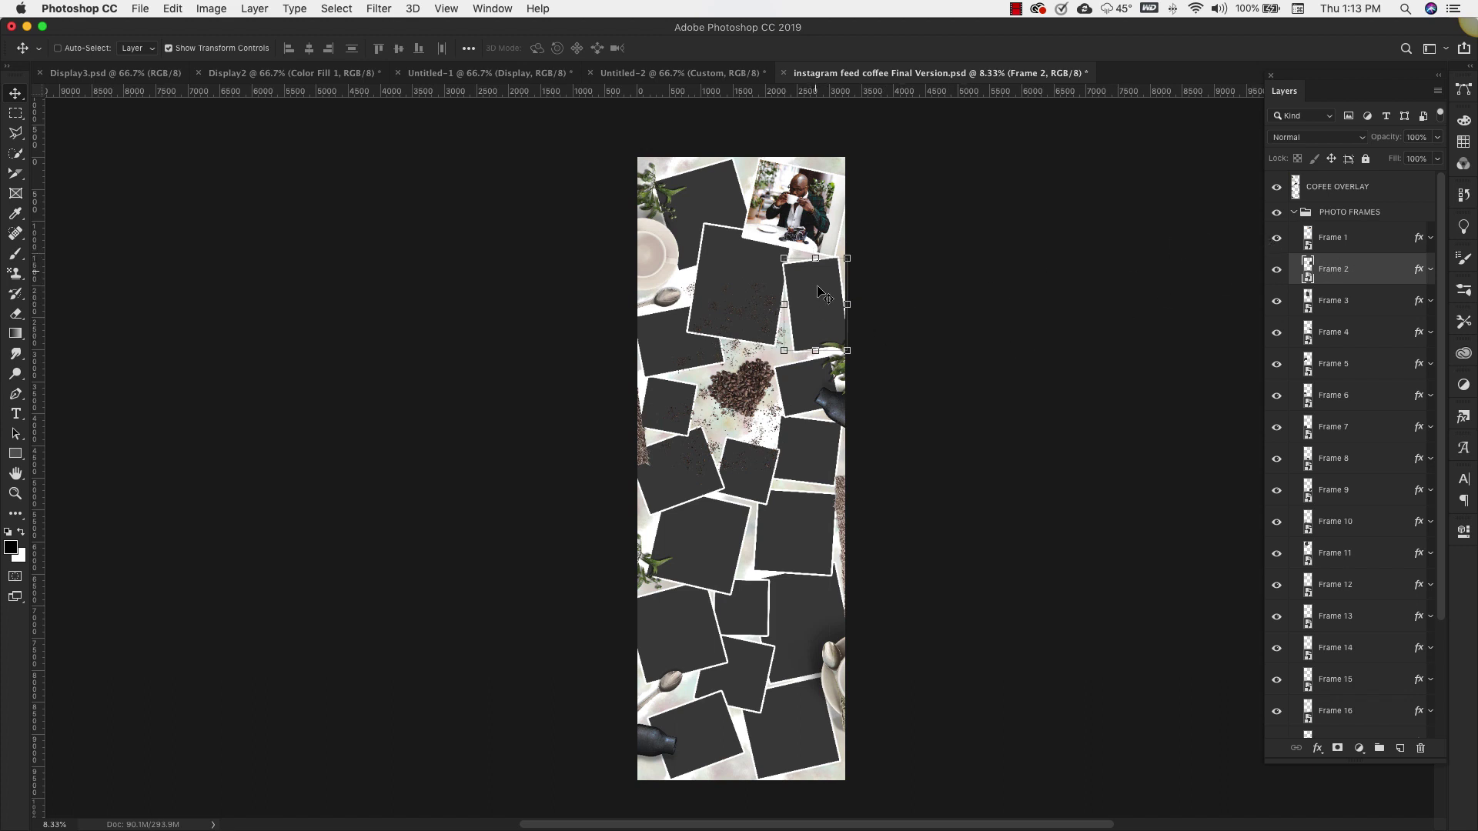
Open and close Frame 2's contents, then rotate Frame 2 to a steeper tilt.
{"action": "double_click", "coordinate": [1307, 270]}
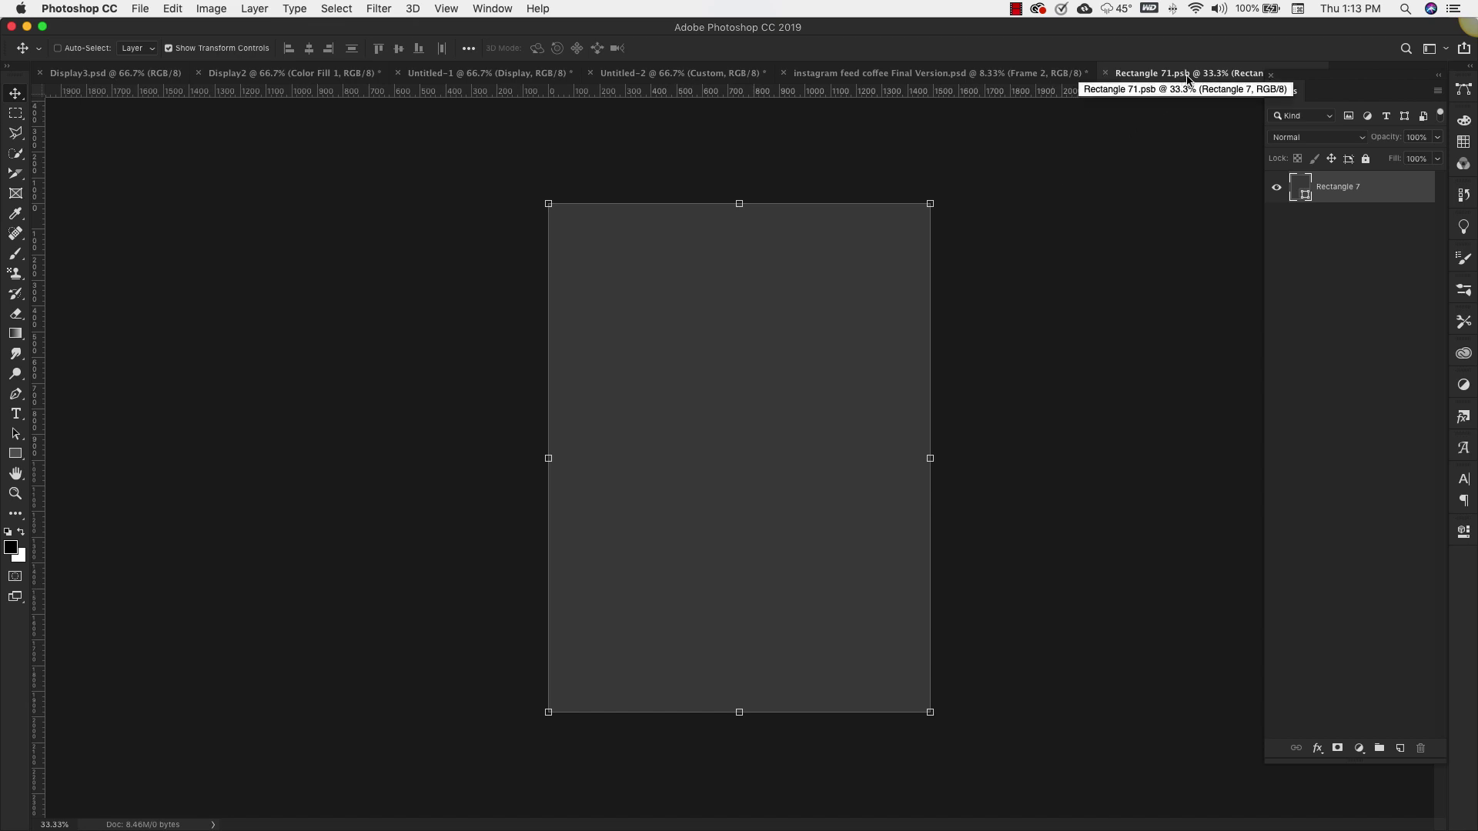
{"action": "left_click", "coordinate": [1106, 73]}
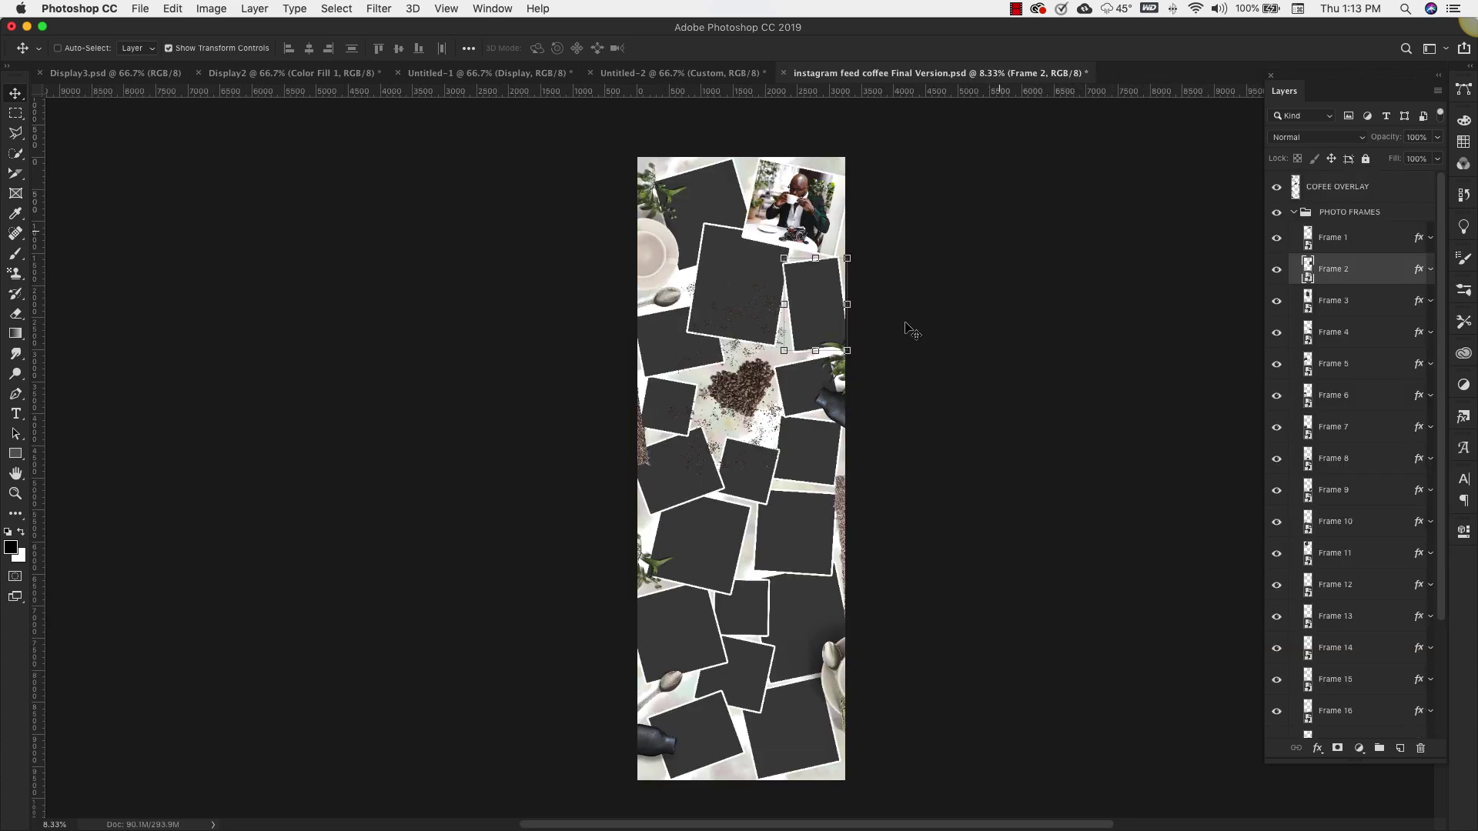
{"action": "key", "text": "super+t"}
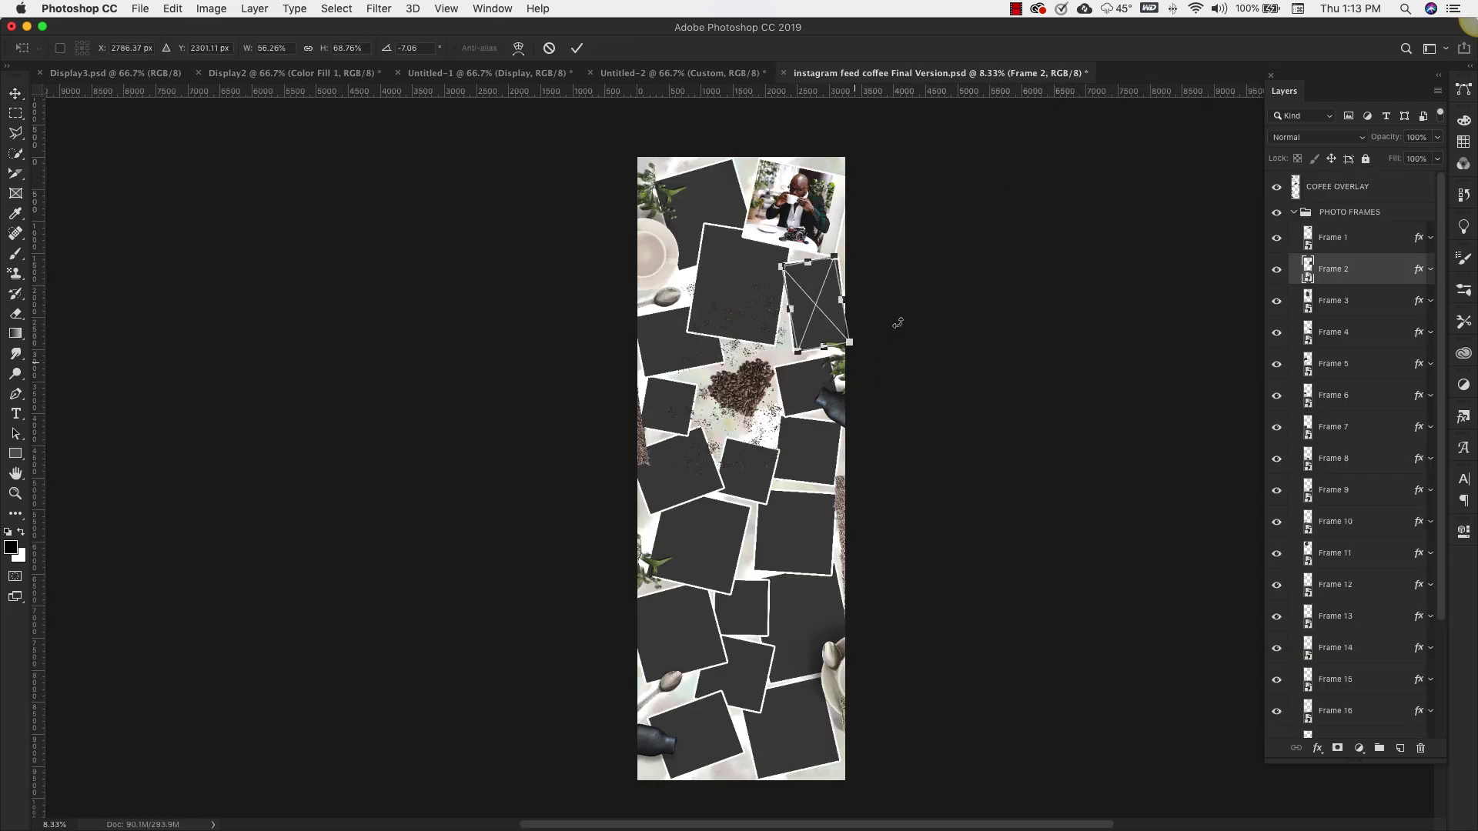
{"action": "left_click_drag", "start_coordinate": [898, 323], "coordinate": [903, 313]}
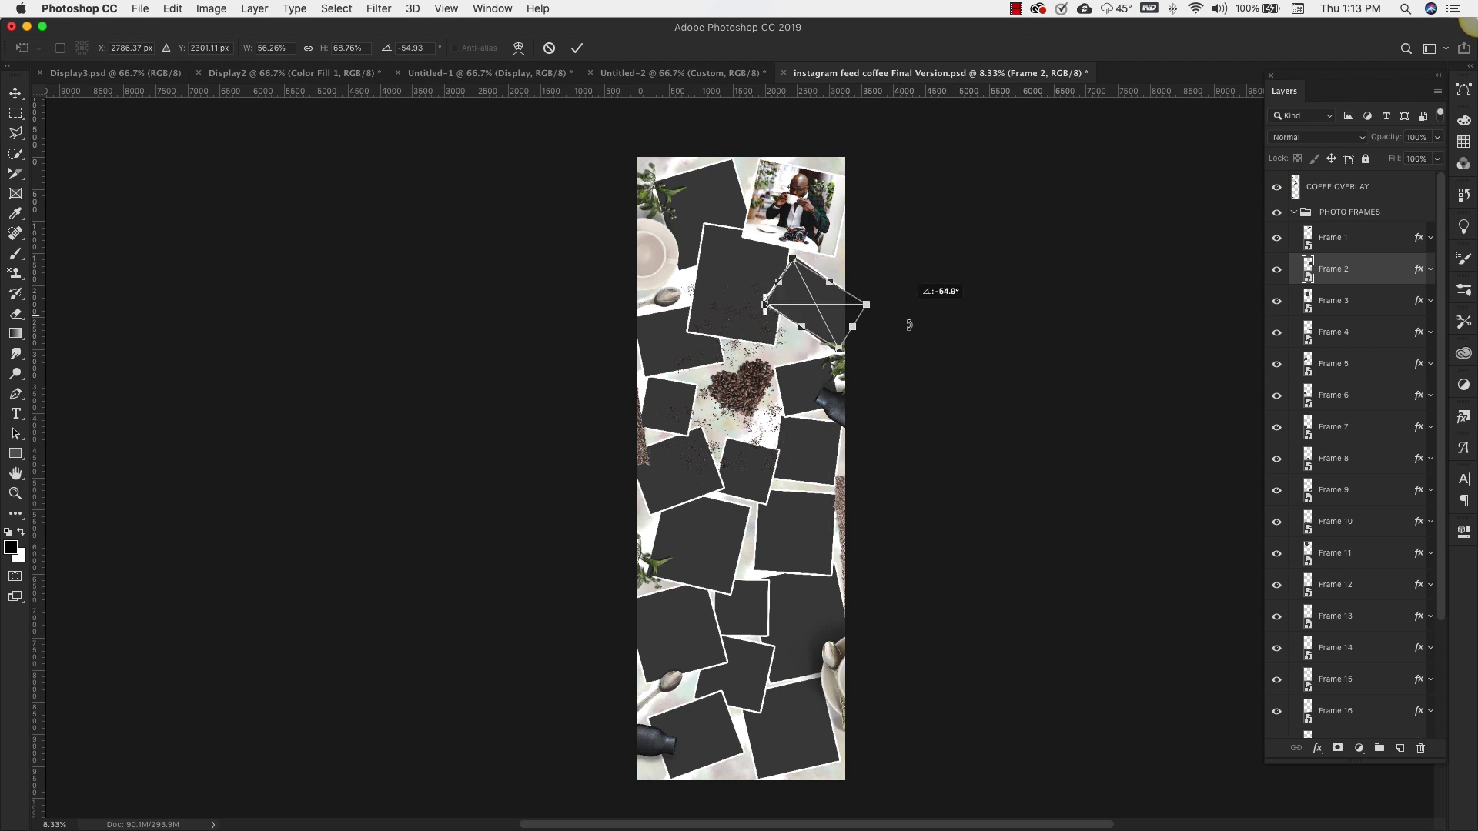
{"action": "key", "text": "Return"}
Open Frame 2's contents and place the armchair coffee photo as an embedded image.
{"action": "double_click", "coordinate": [1310, 280]}
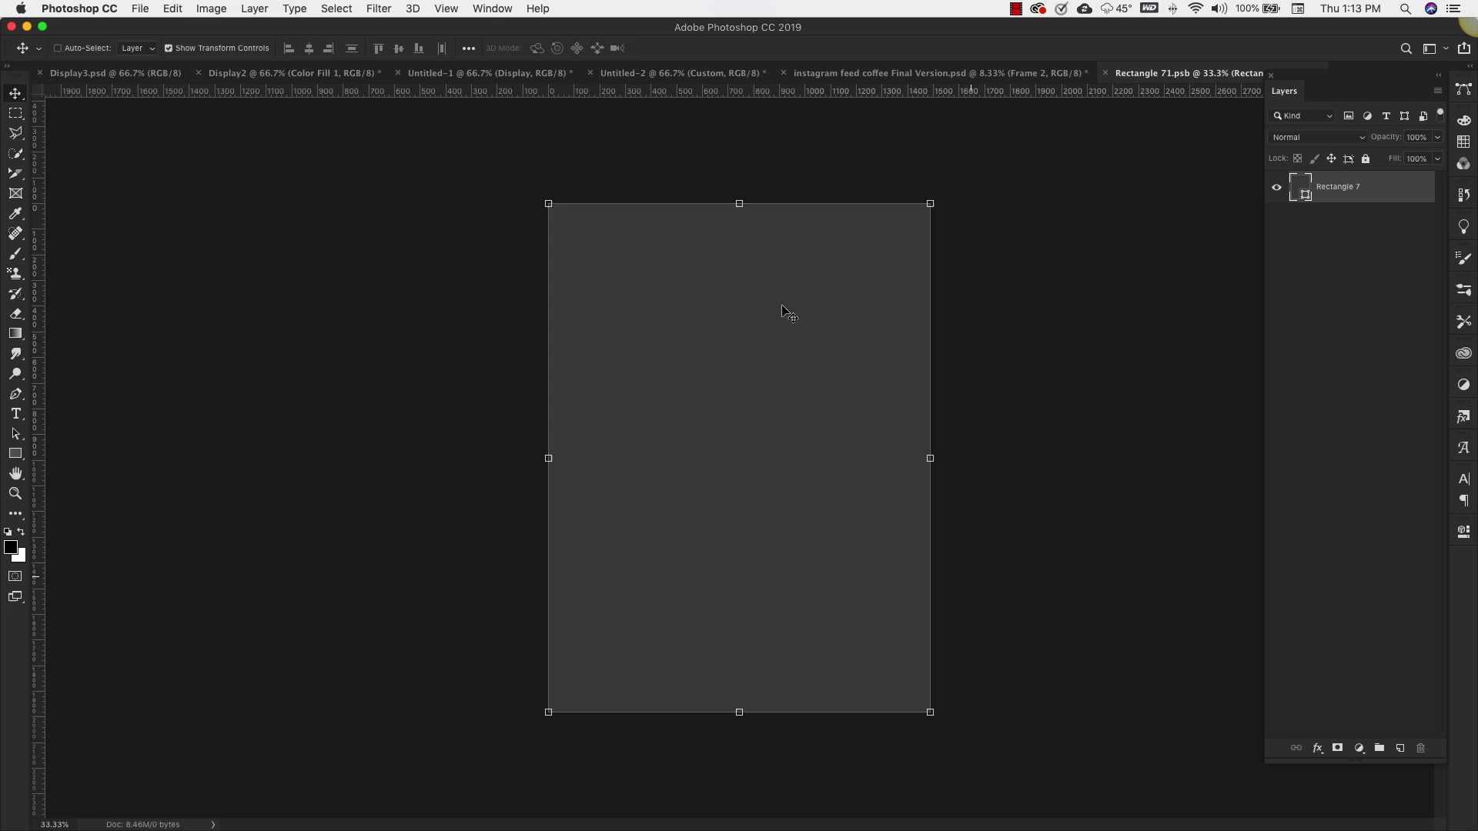
{"action": "left_click", "coordinate": [141, 11]}
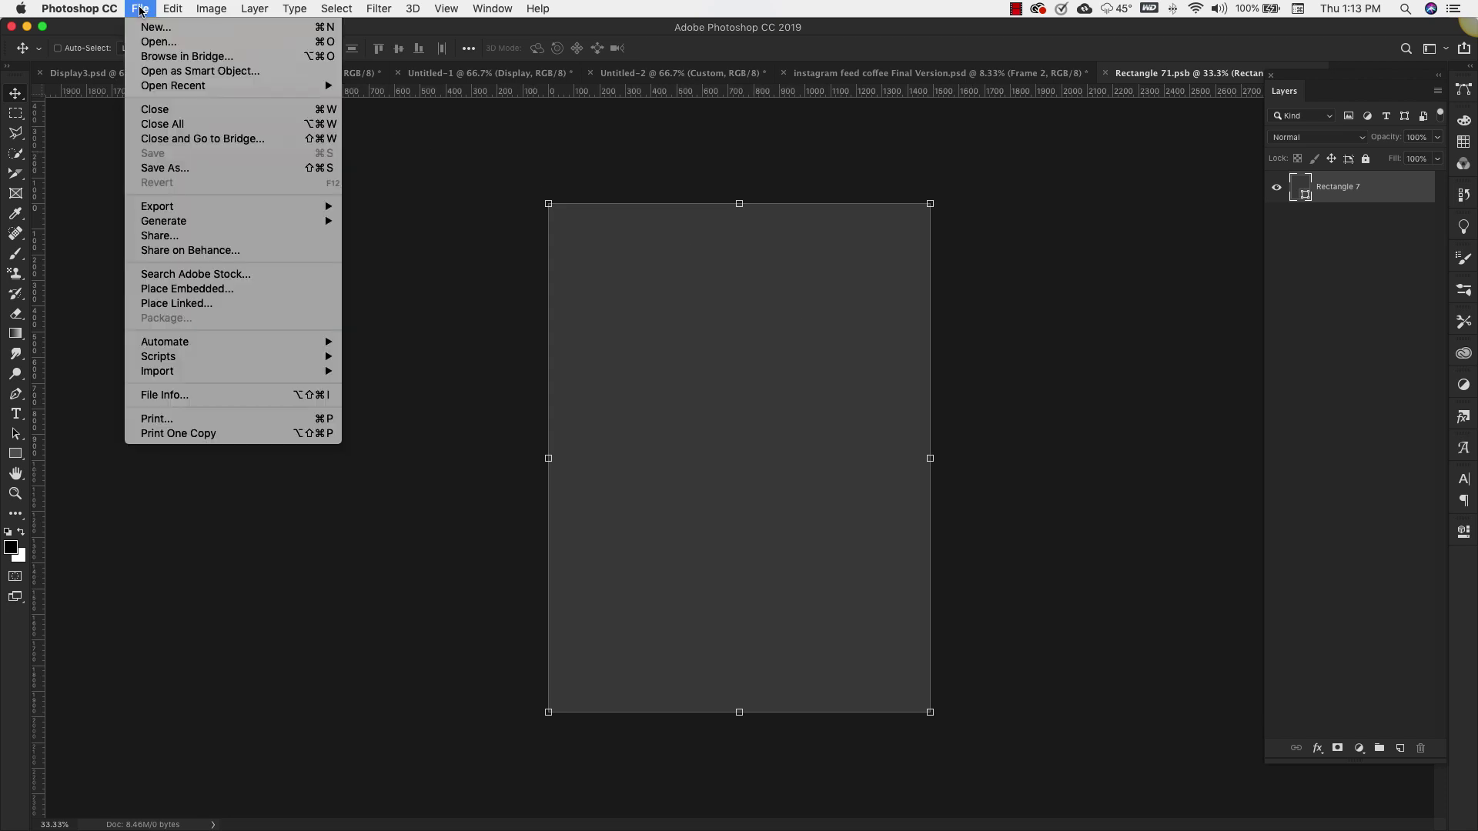
{"action": "left_click", "coordinate": [185, 286]}
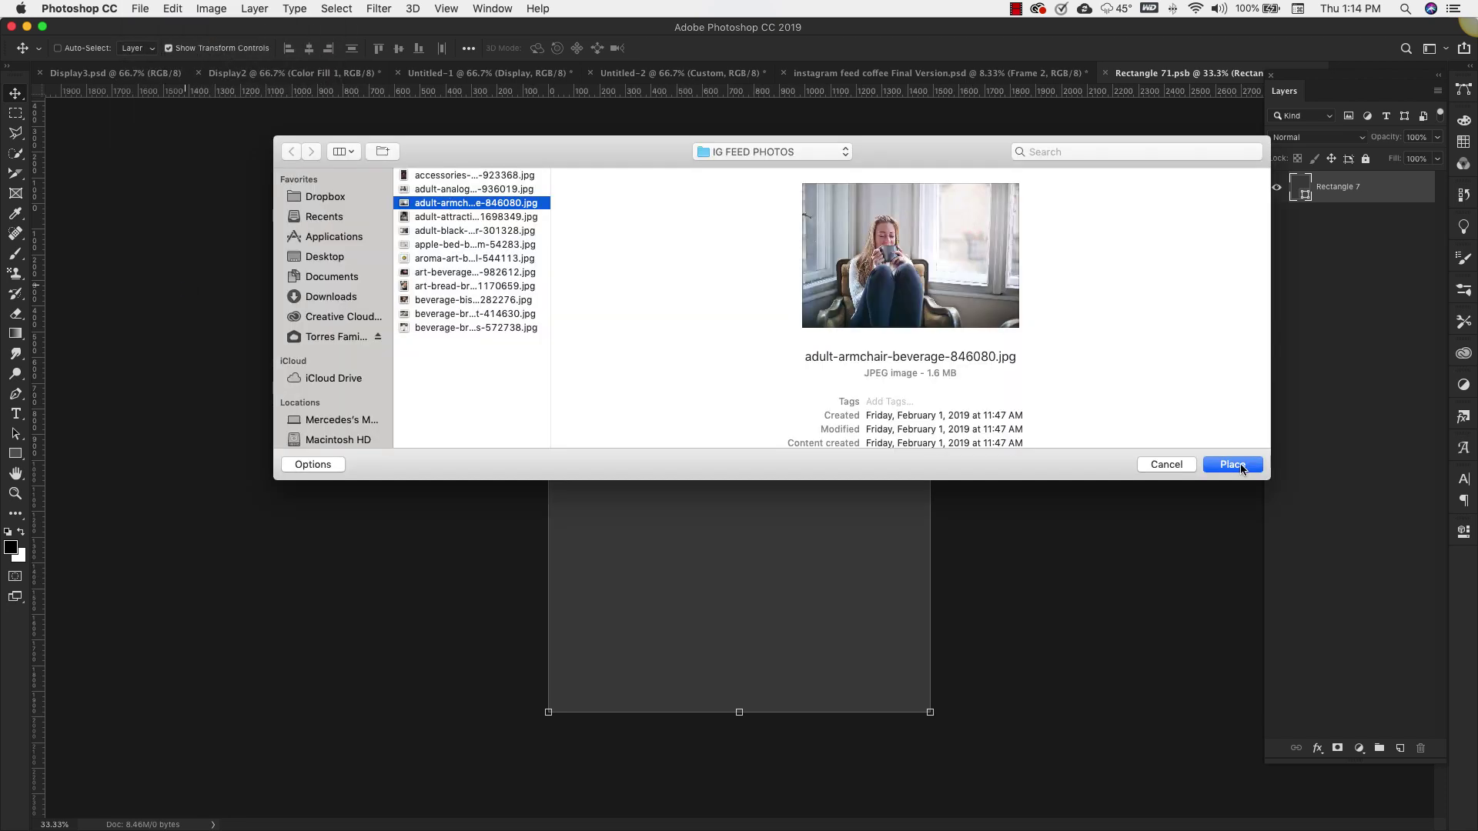
{"action": "left_click", "coordinate": [1232, 464]}
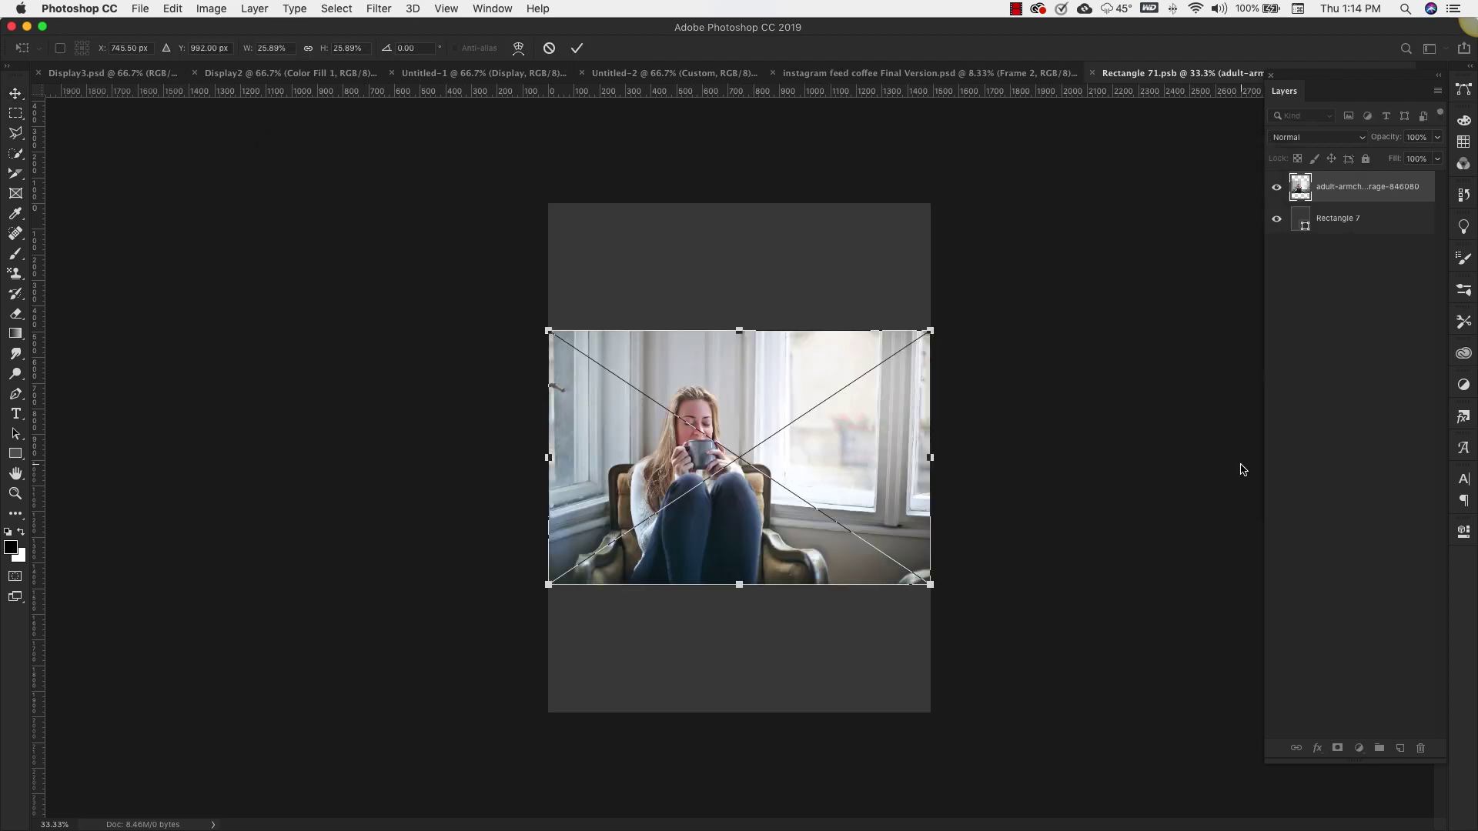
Enlarge and position the woman-with-mug photo to fill the rectangle, then close and save the contents.
{"action": "left_click_drag", "start_coordinate": [929, 330], "coordinate": [1072, 116]}
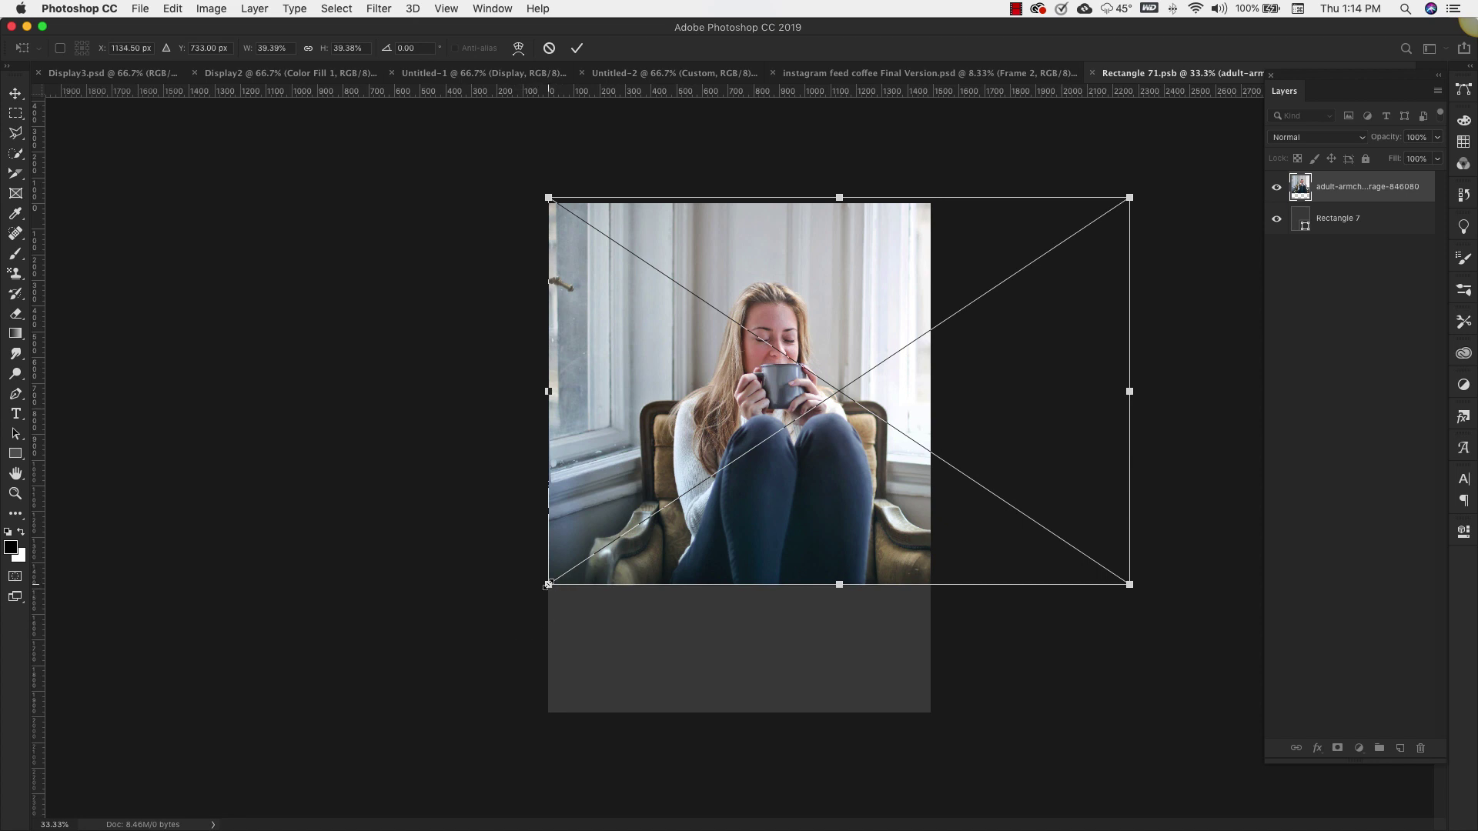
{"action": "left_click_drag", "start_coordinate": [547, 585], "coordinate": [371, 781]}
{"action": "left_click_drag", "start_coordinate": [720, 388], "coordinate": [812, 394]}
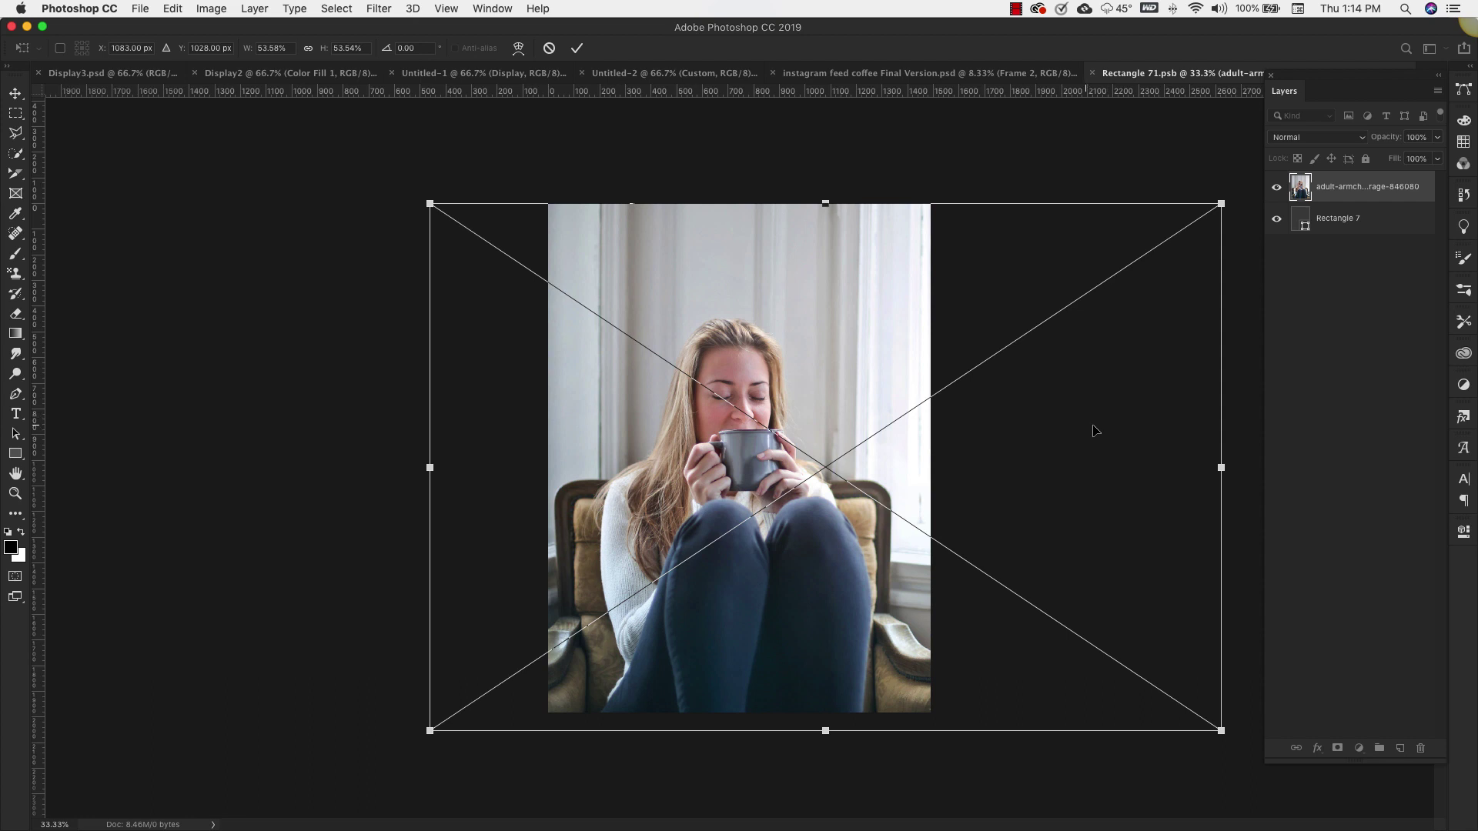
{"action": "left_click_drag", "start_coordinate": [1104, 440], "coordinate": [1099, 435]}
{"action": "key", "text": "Return"}
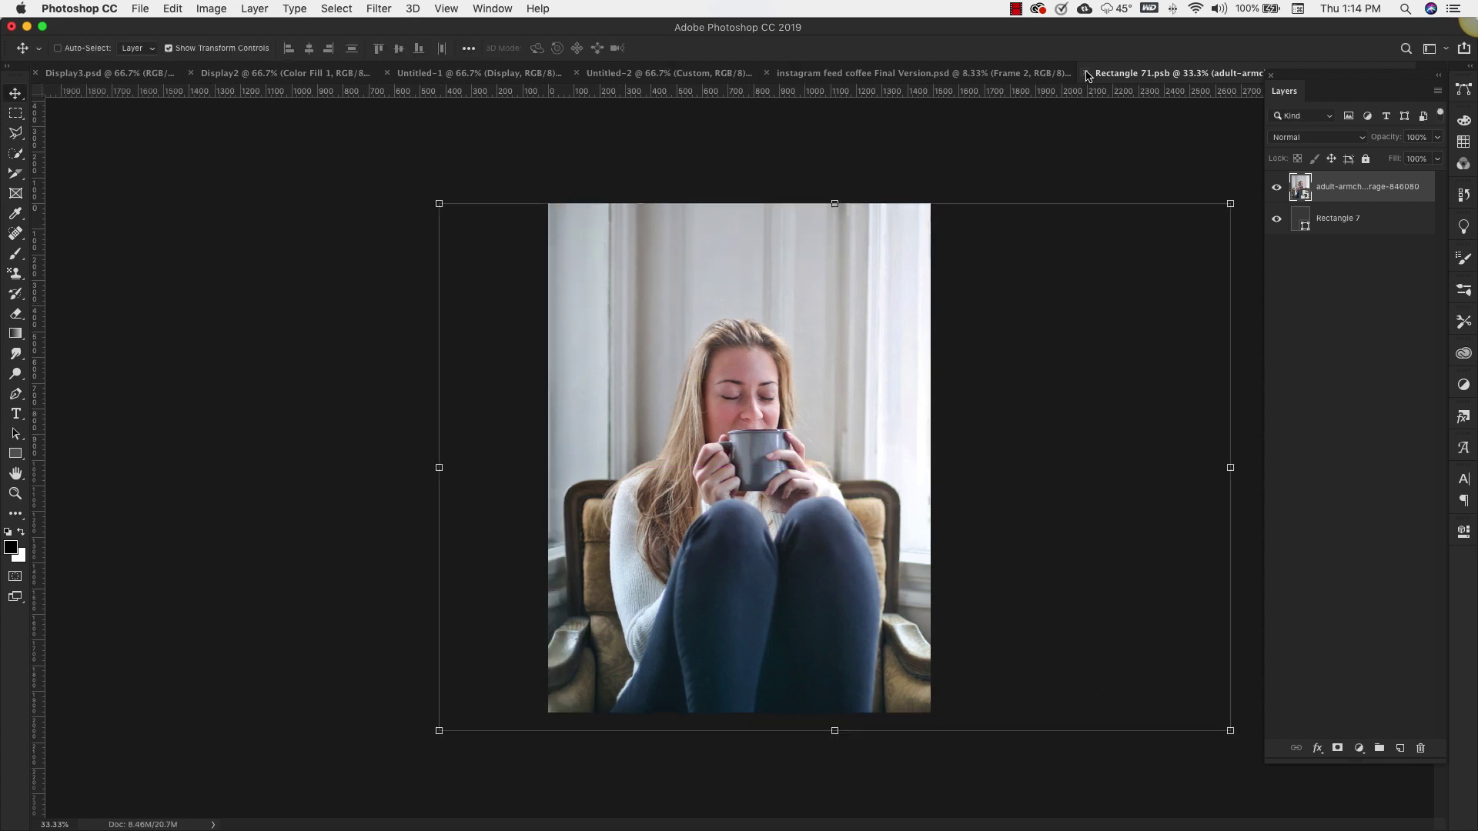
{"action": "key", "text": "super+w"}
{"action": "left_click", "coordinate": [866, 299]}
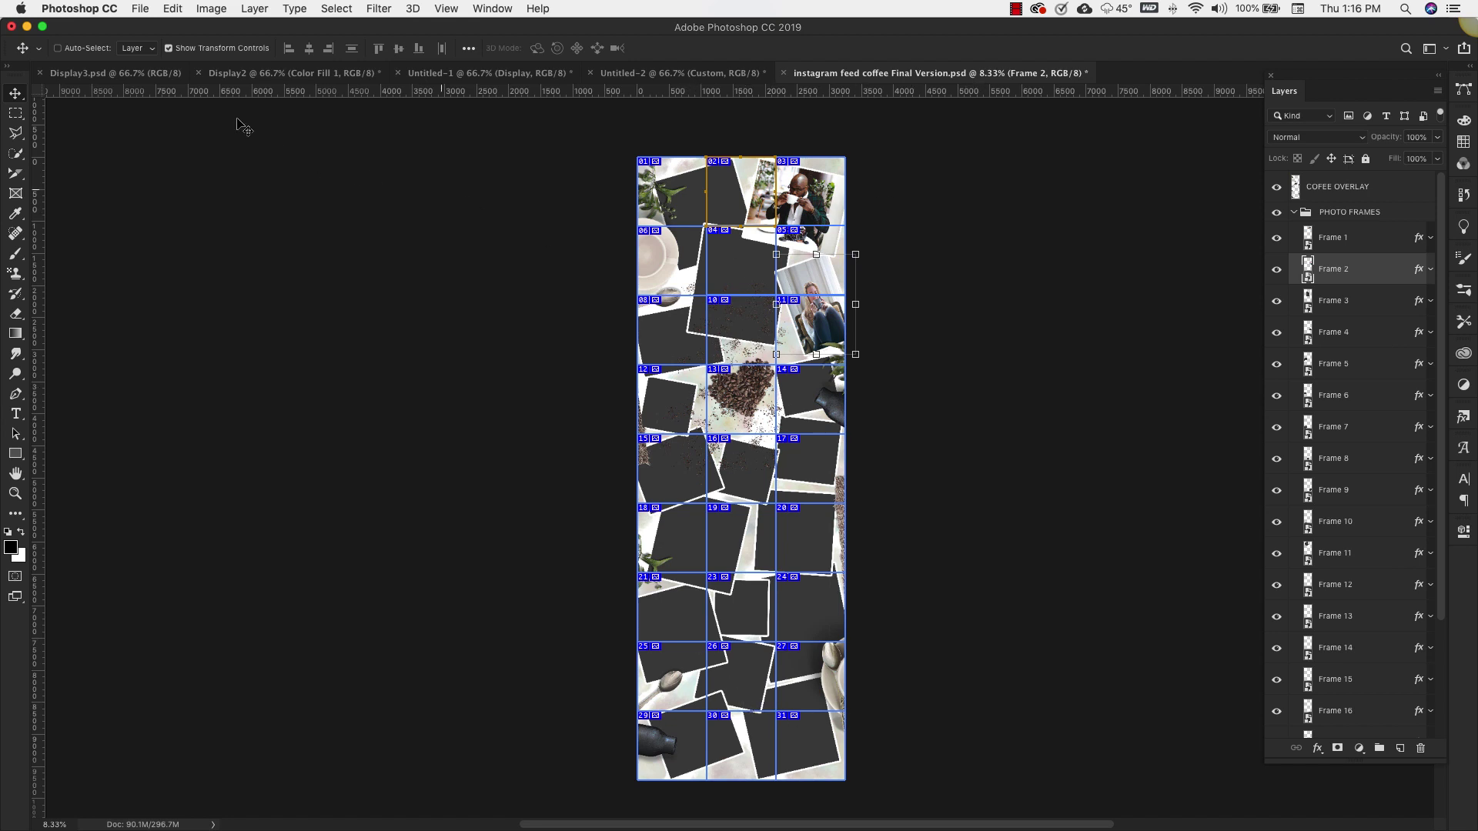
Open Save for Web (Legacy) and zoom the preview out to show all slices.
{"action": "left_click", "coordinate": [142, 9]}
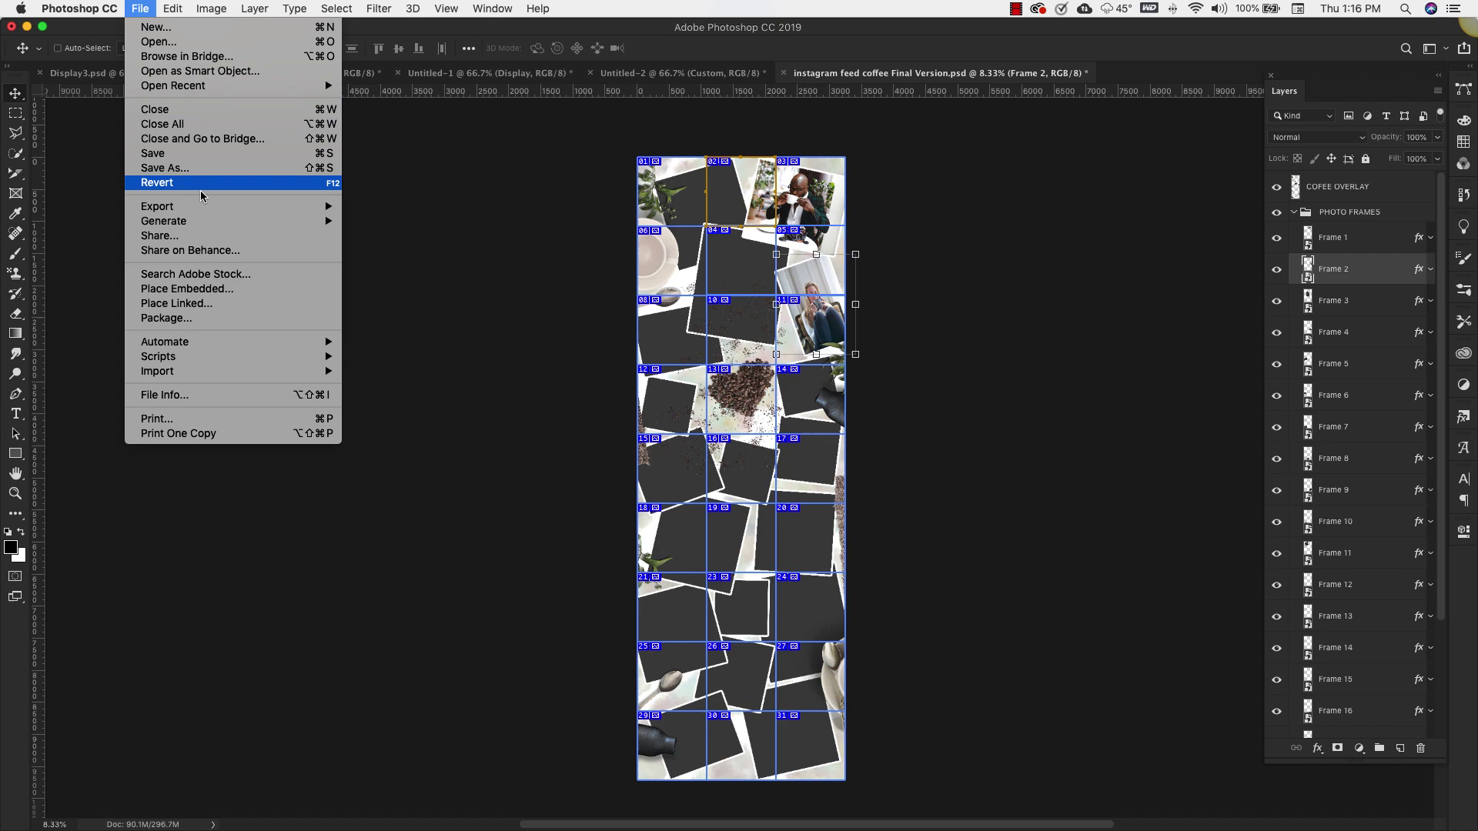
{"action": "mouse_move", "coordinate": [207, 208]}
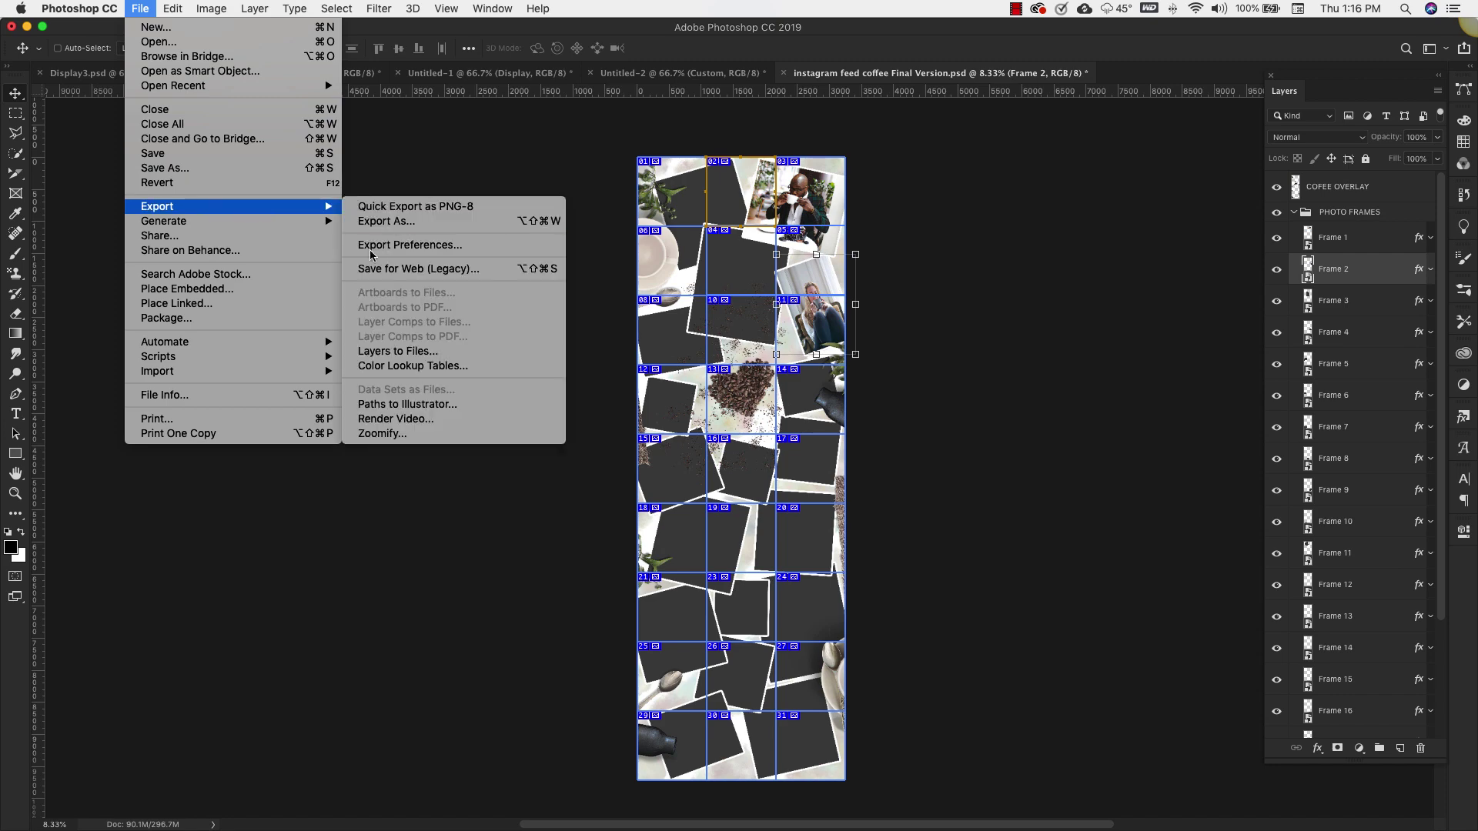
{"action": "left_click", "coordinate": [451, 270]}
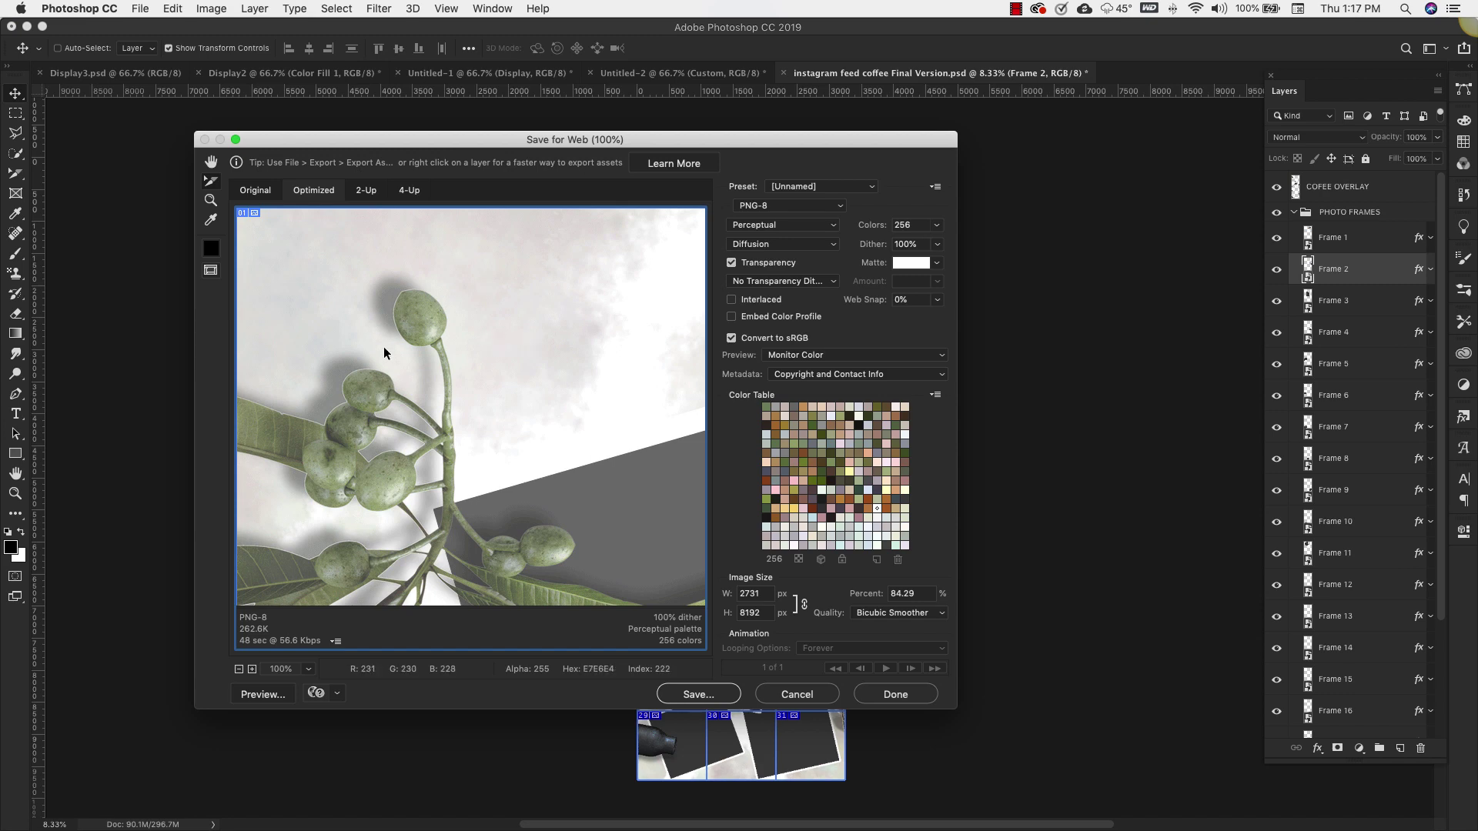
{"action": "left_click", "coordinate": [238, 670]}
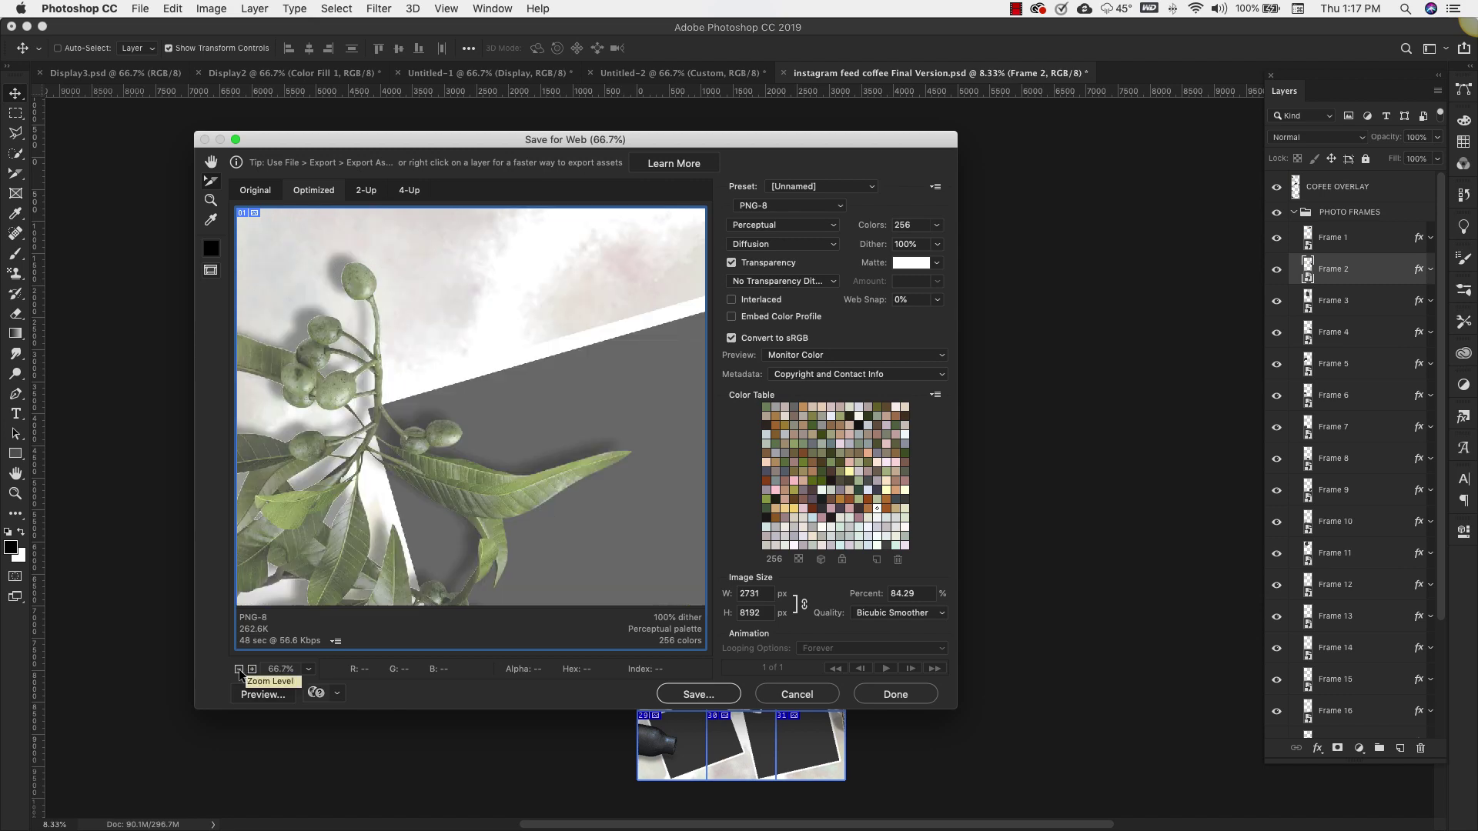
{"action": "left_click", "coordinate": [239, 668]}
{"action": "left_click", "coordinate": [239, 669]}
{"action": "left_click", "coordinate": [239, 669]}
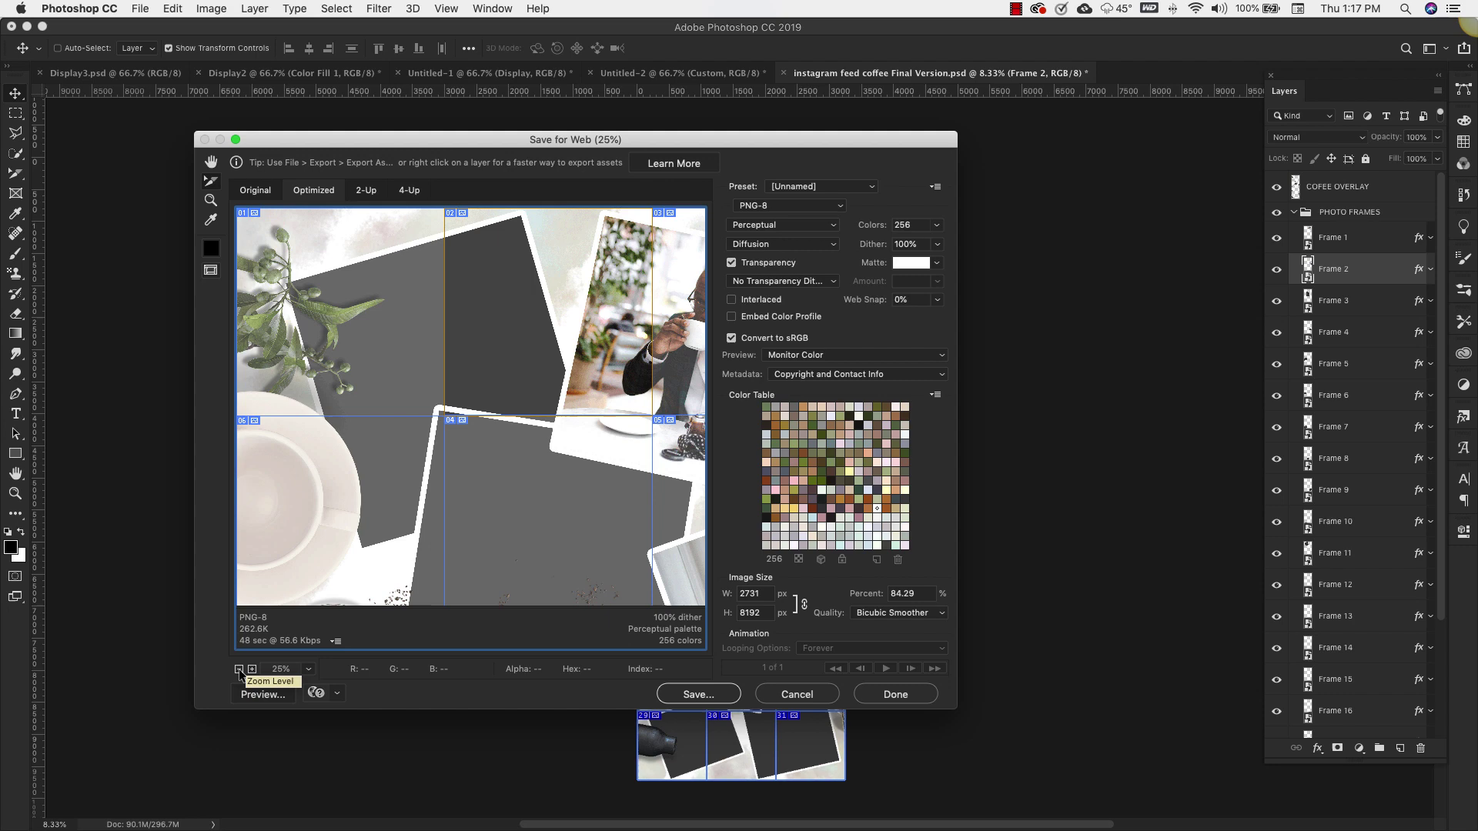
{"action": "left_click", "coordinate": [239, 669]}
{"action": "left_click", "coordinate": [238, 669]}
{"action": "left_click", "coordinate": [238, 669]}
{"action": "left_click", "coordinate": [239, 669]}
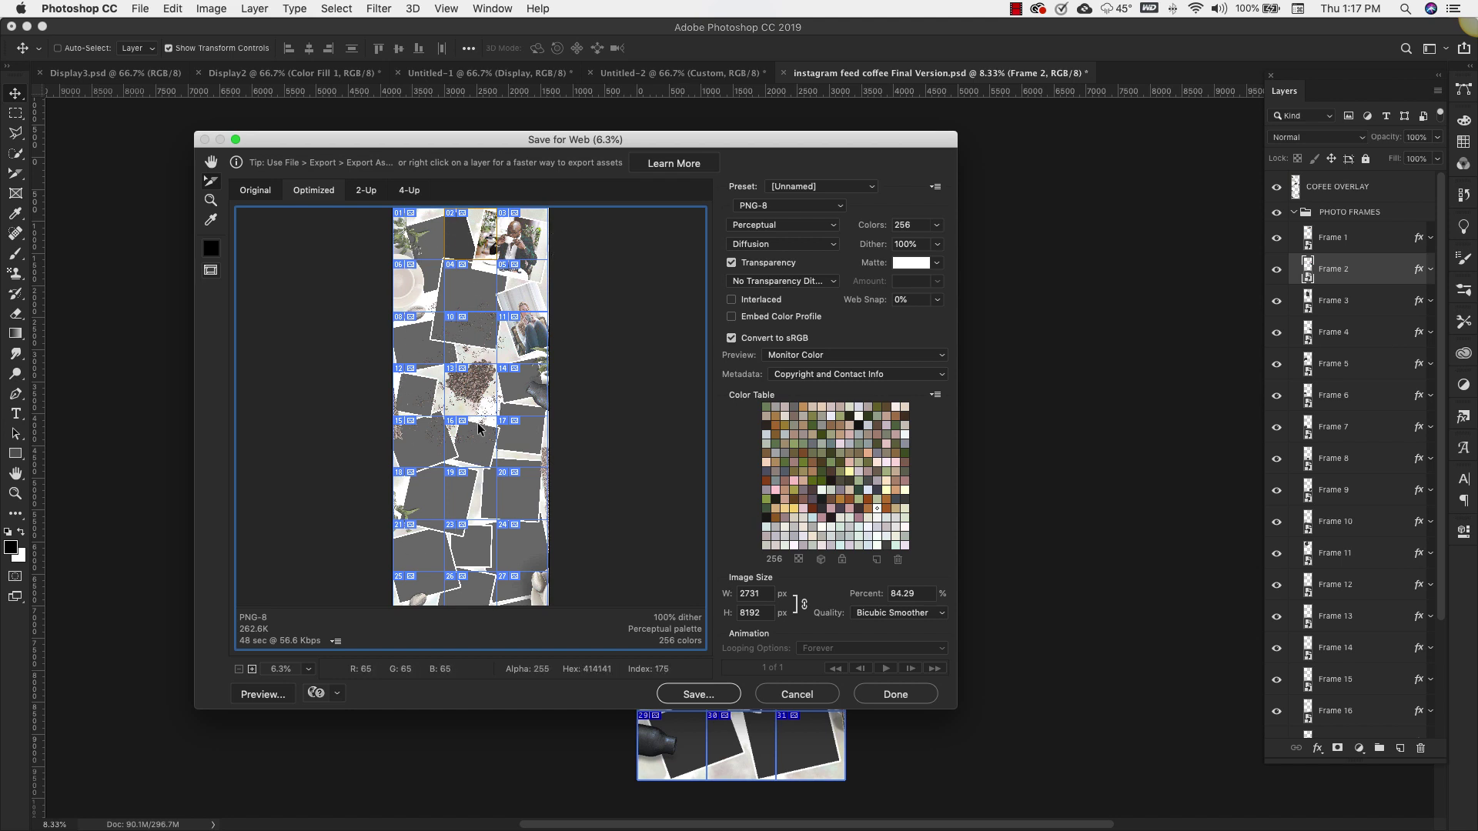
{"action": "key", "text": "super+equal"}
Switch the export format from PNG-8 to JPEG High at quality 60 and proceed to save.
{"action": "left_click", "coordinate": [789, 206]}
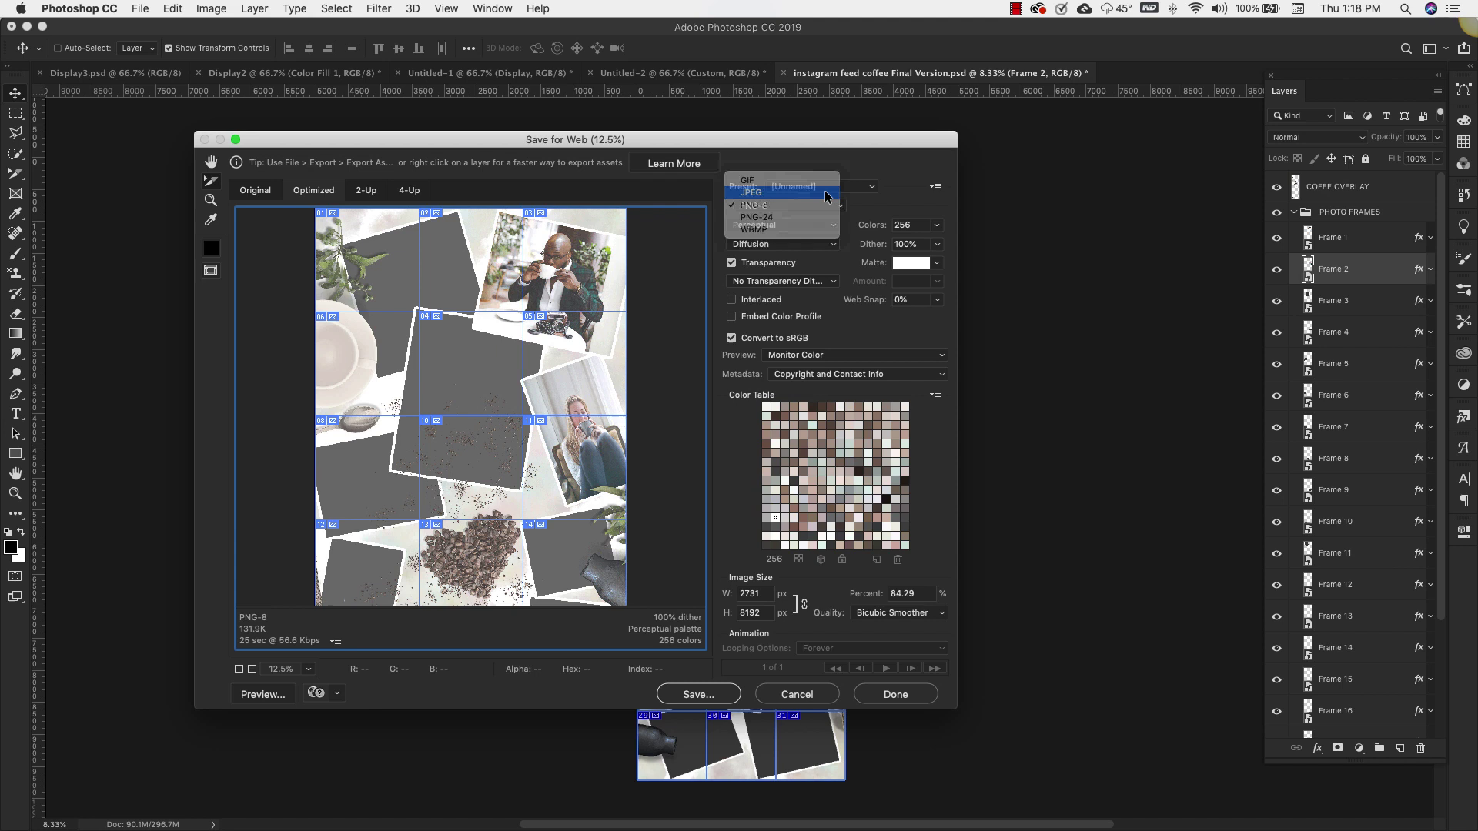
{"action": "left_click", "coordinate": [792, 192]}
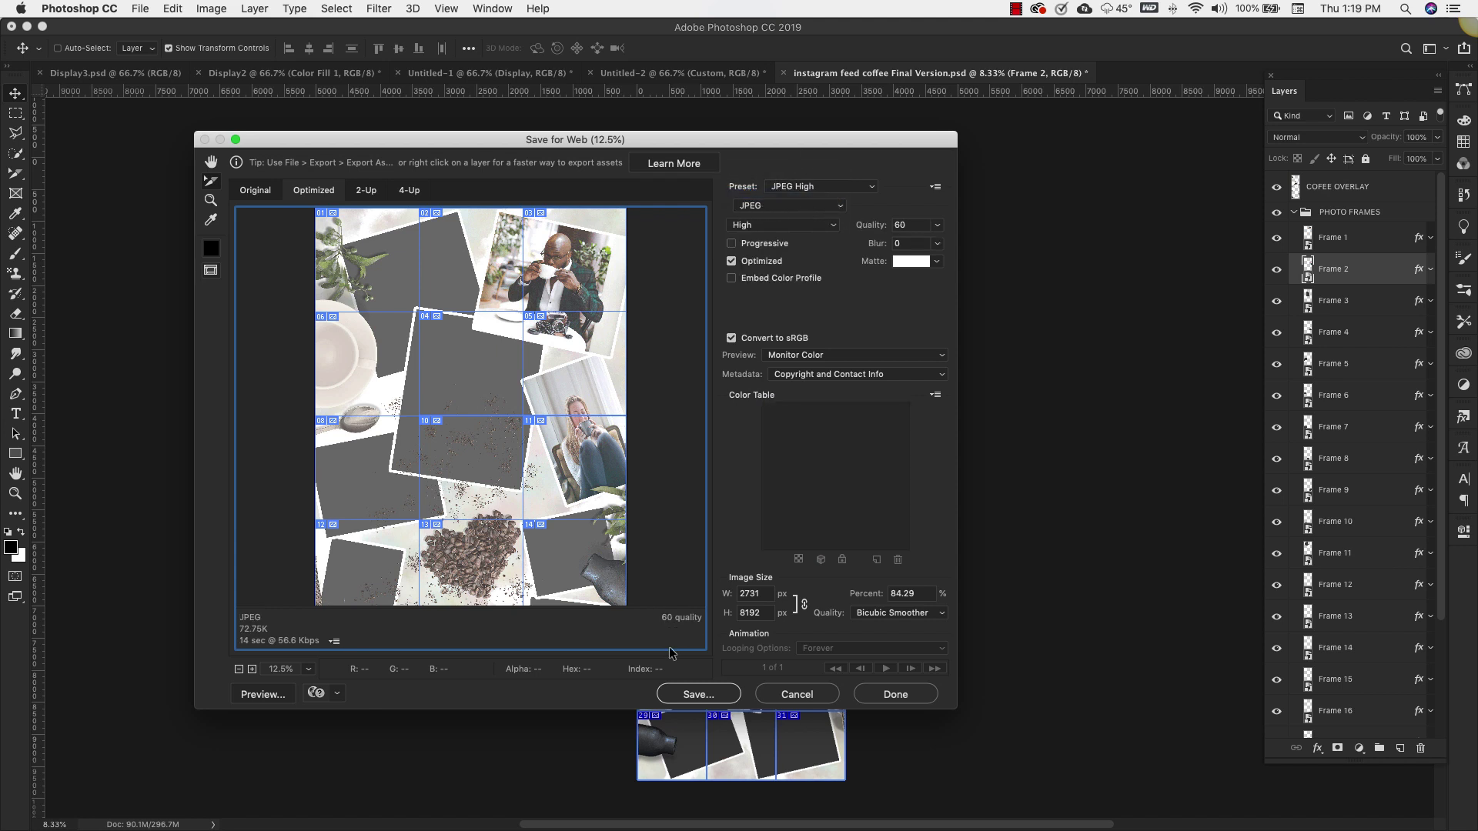
{"action": "left_click", "coordinate": [695, 694]}
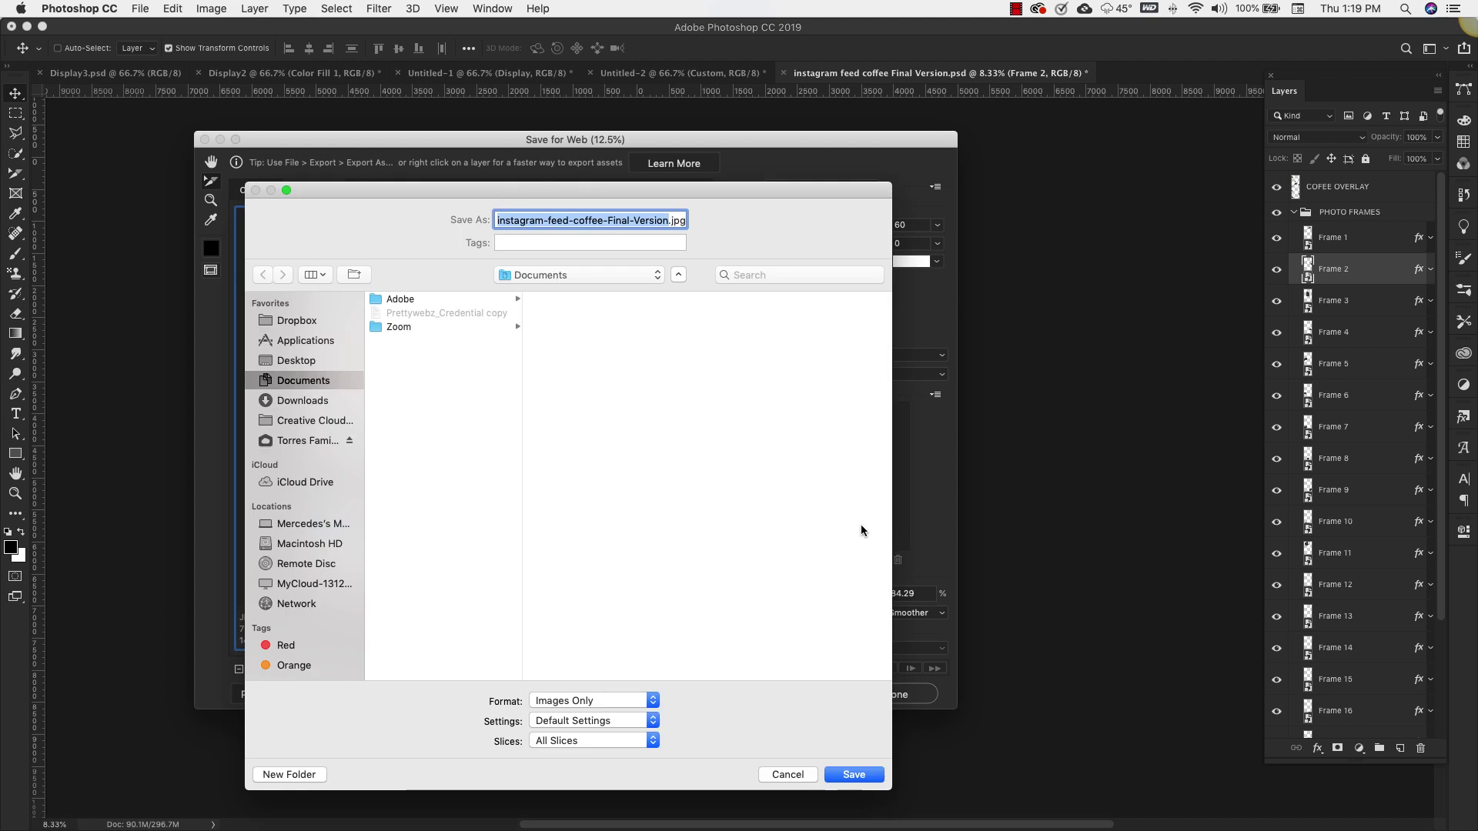
Choose the Desktop as the save location for the exported slices.
{"action": "left_click", "coordinate": [297, 361]}
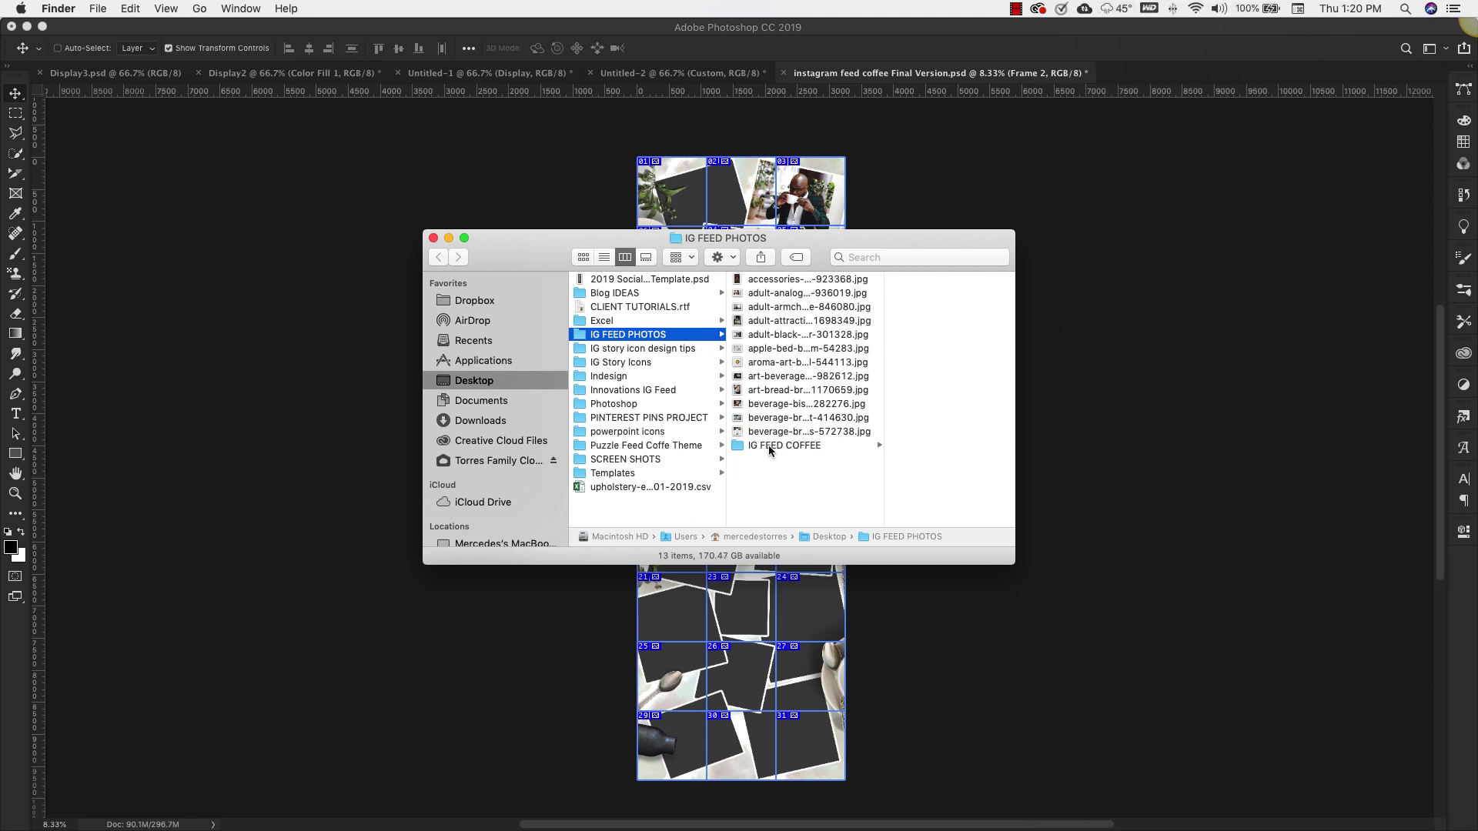
Open IG FEED COFFEE > images and preview the numbered instagram-feed-coffee-Final-Version PNG slices.
{"action": "left_click", "coordinate": [788, 445]}
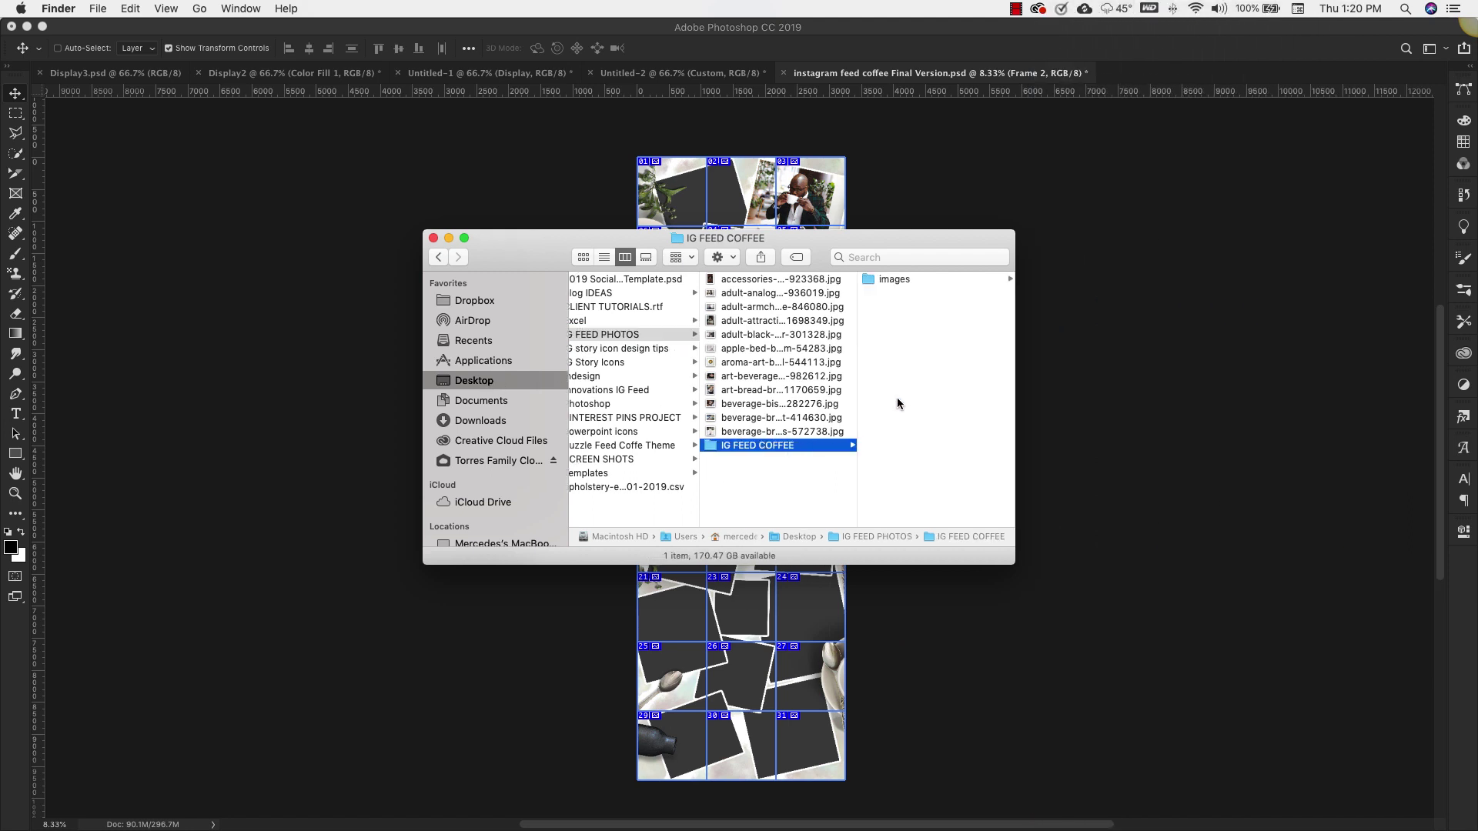
{"action": "left_click", "coordinate": [887, 281]}
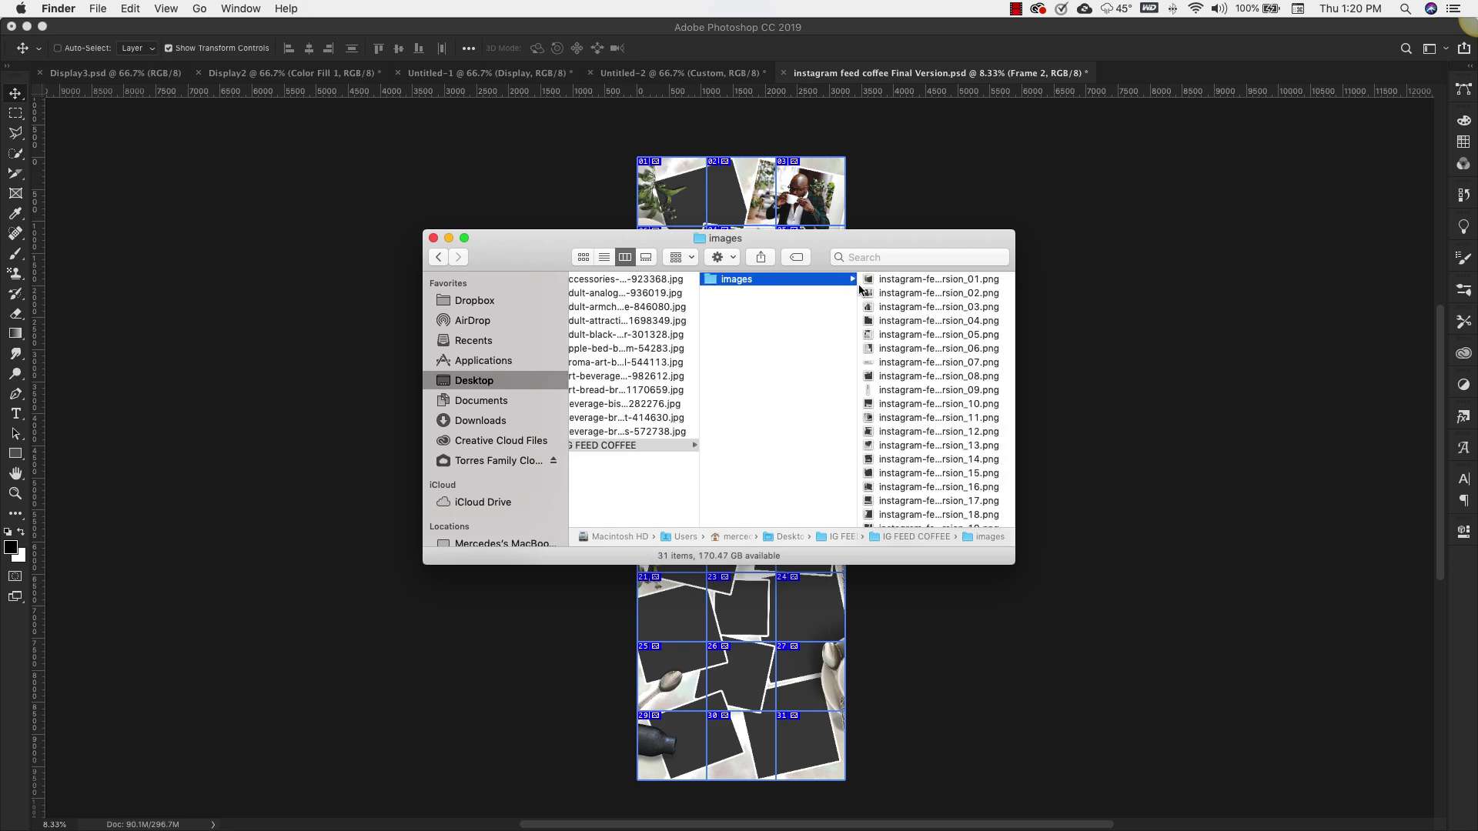
{"action": "left_click", "coordinate": [894, 306]}
{"action": "left_click", "coordinate": [745, 321]}
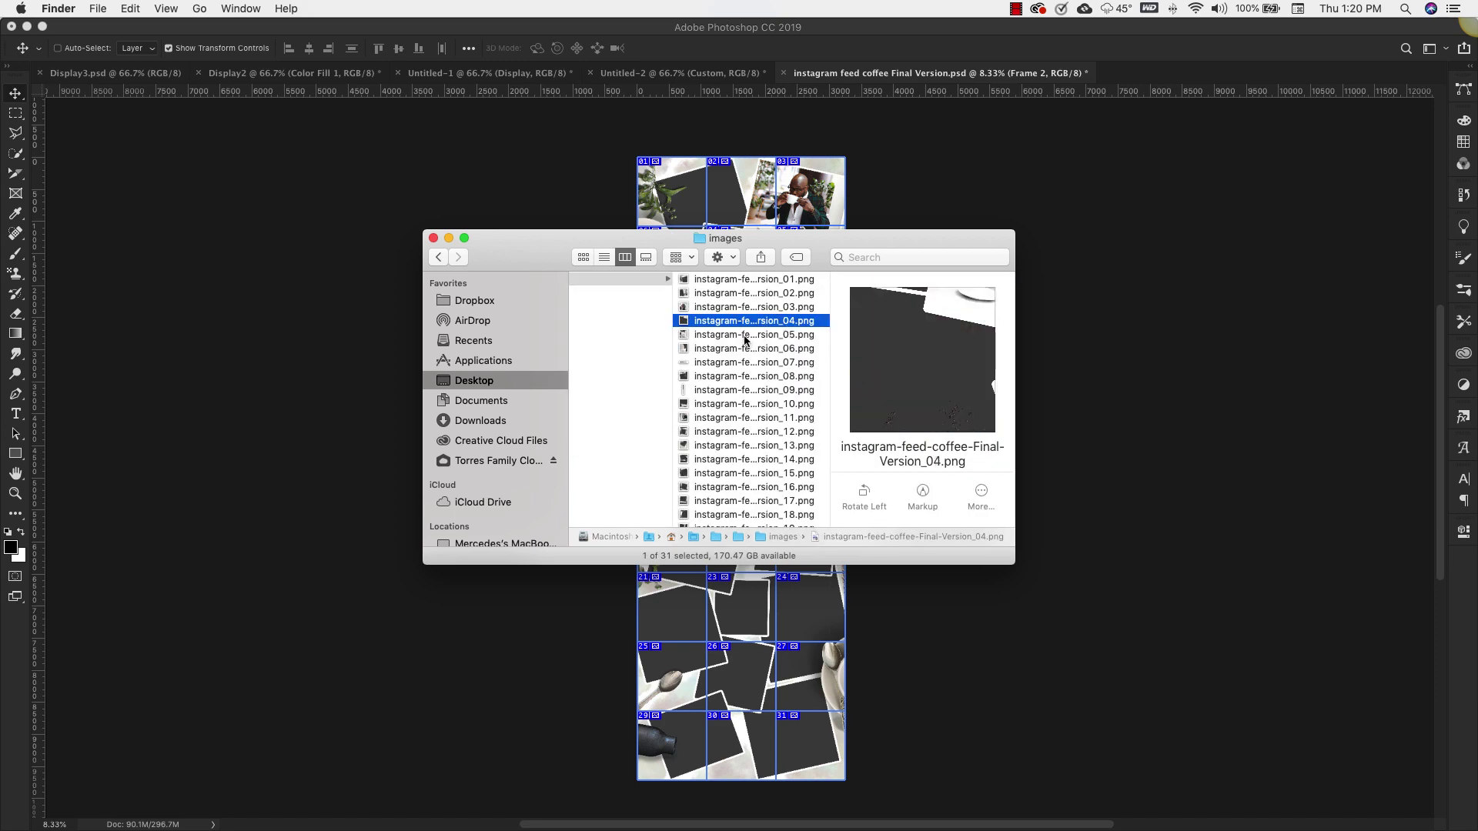
{"action": "left_click", "coordinate": [745, 336]}
{"action": "left_click", "coordinate": [752, 349]}
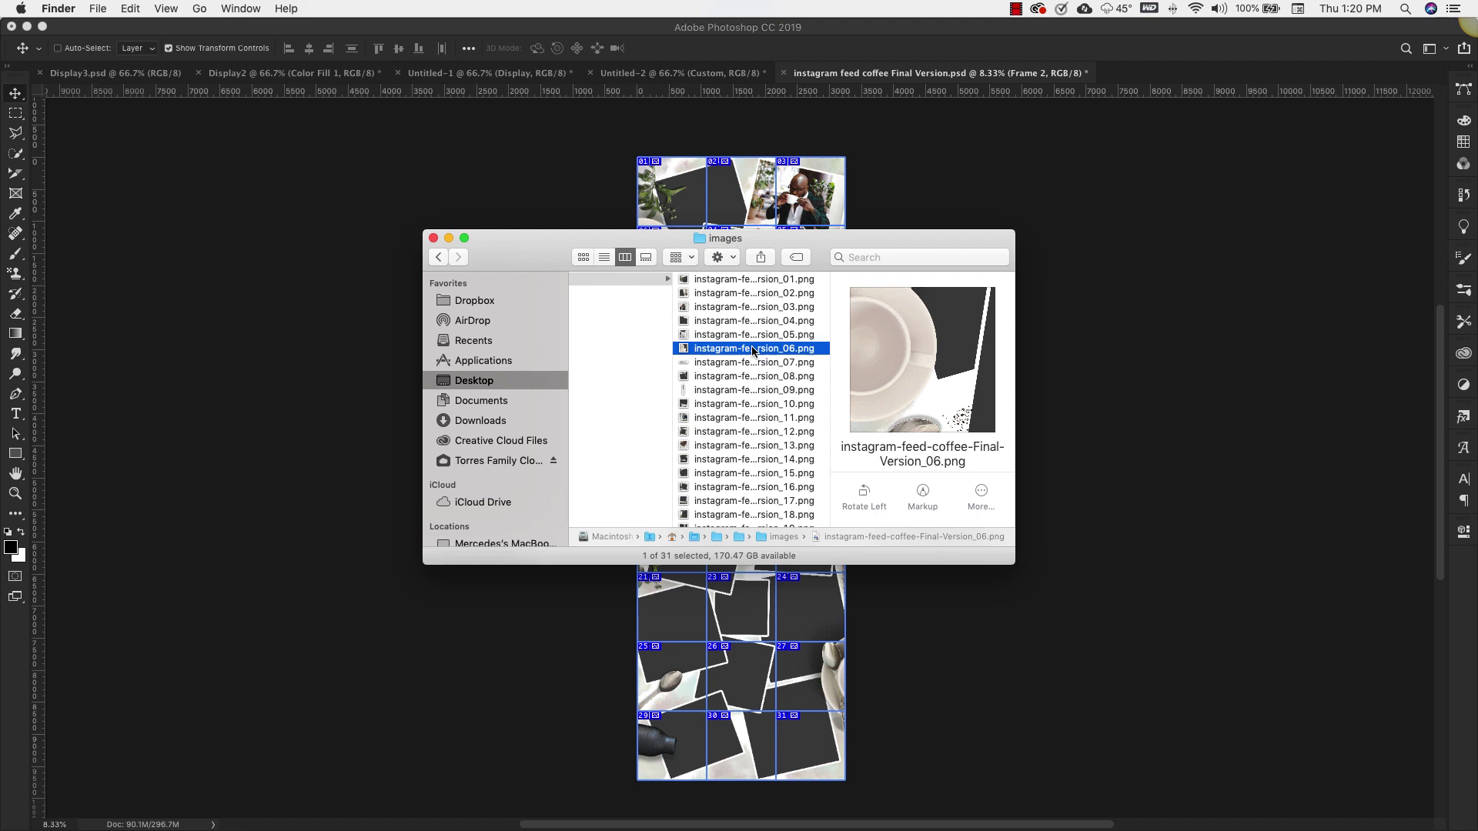
{"action": "left_click", "coordinate": [767, 308]}
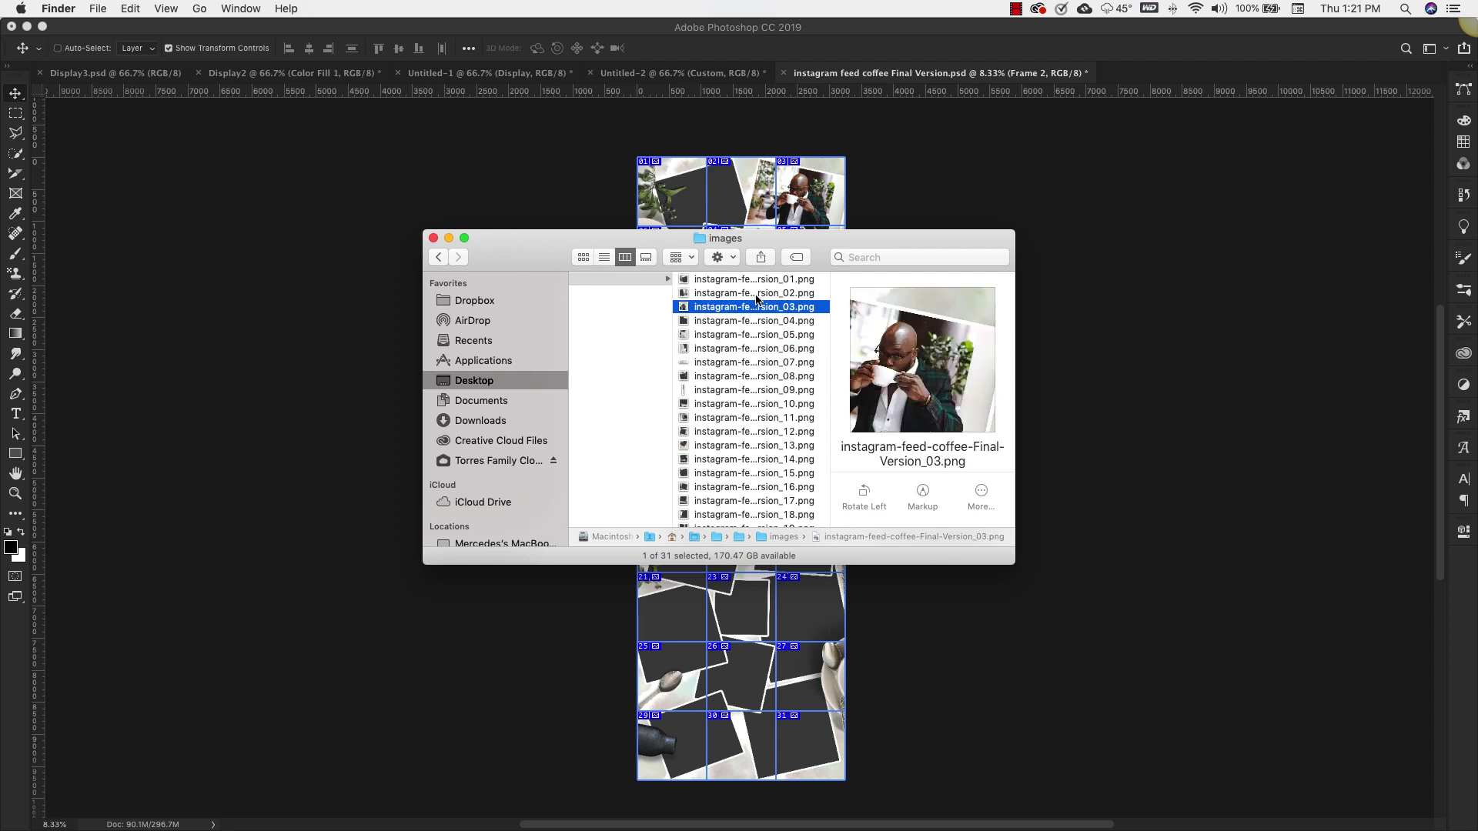